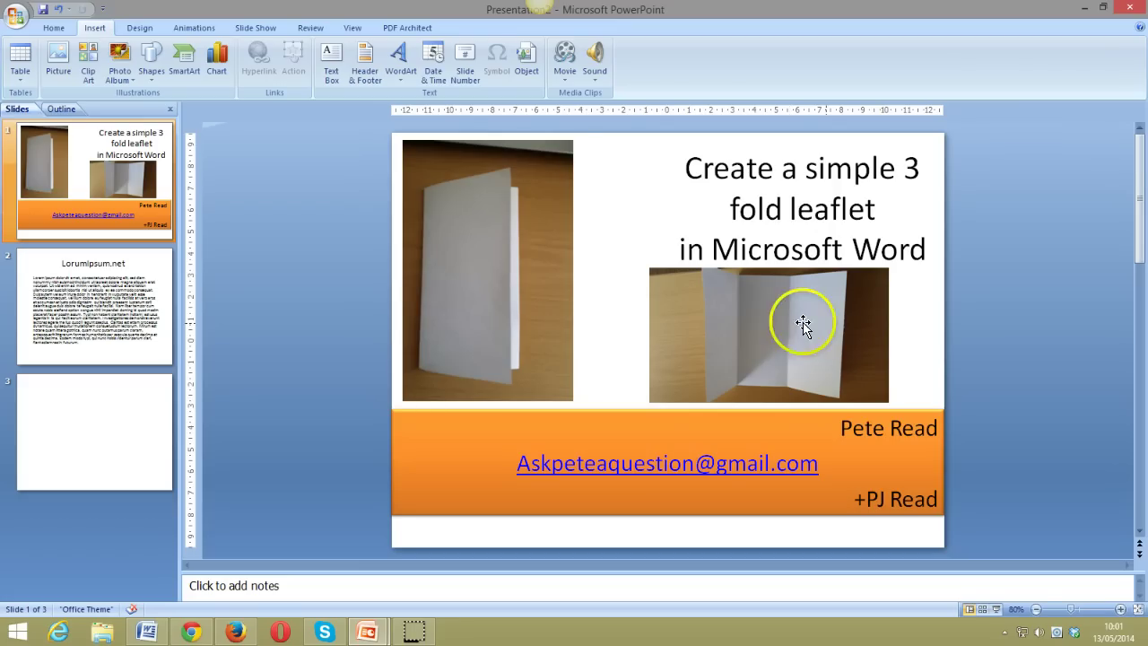
- Switch to Microsoft Word and set the blank document to narrow margins and landscape orientation
left_click(133, 316)
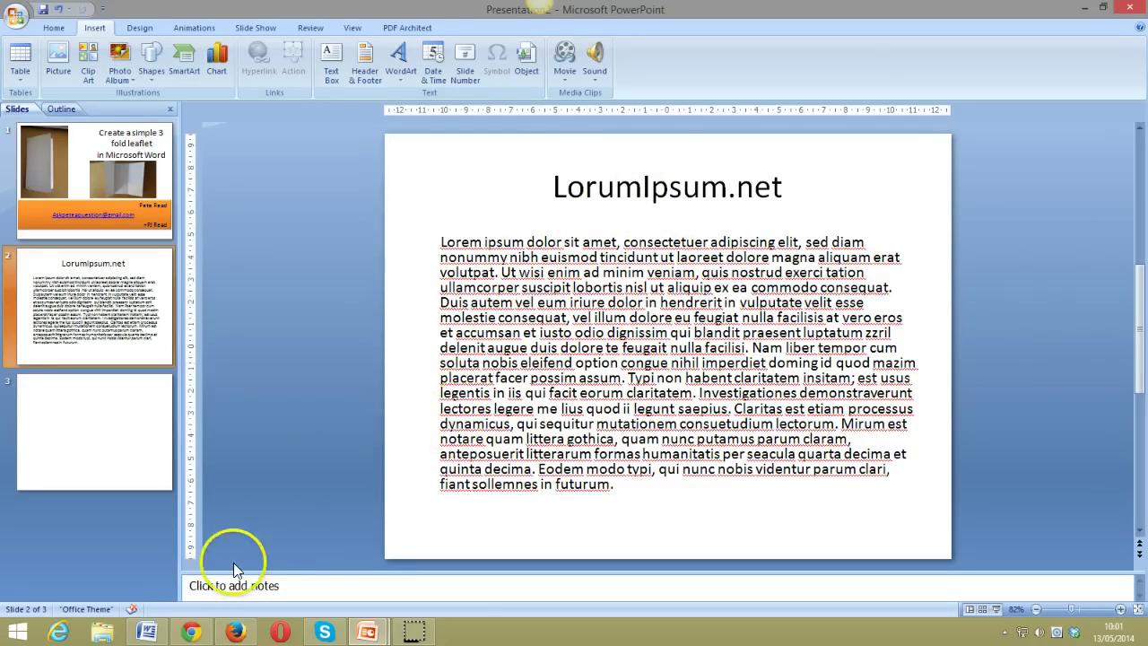
left_click(145, 631)
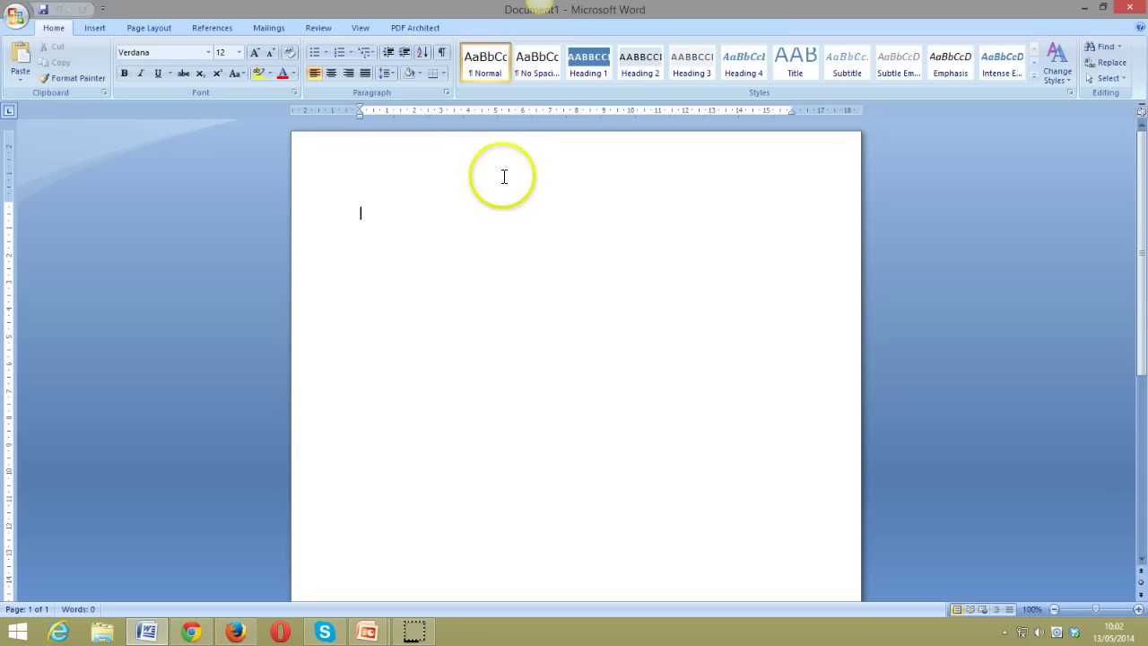
left_click(150, 28)
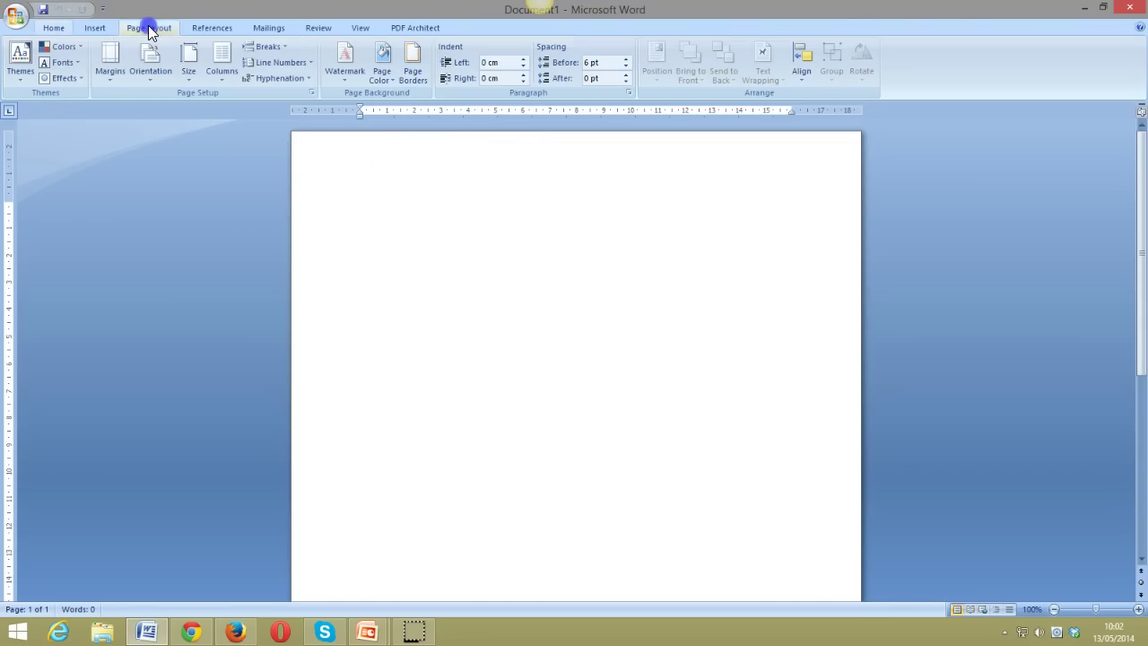
left_click(111, 59)
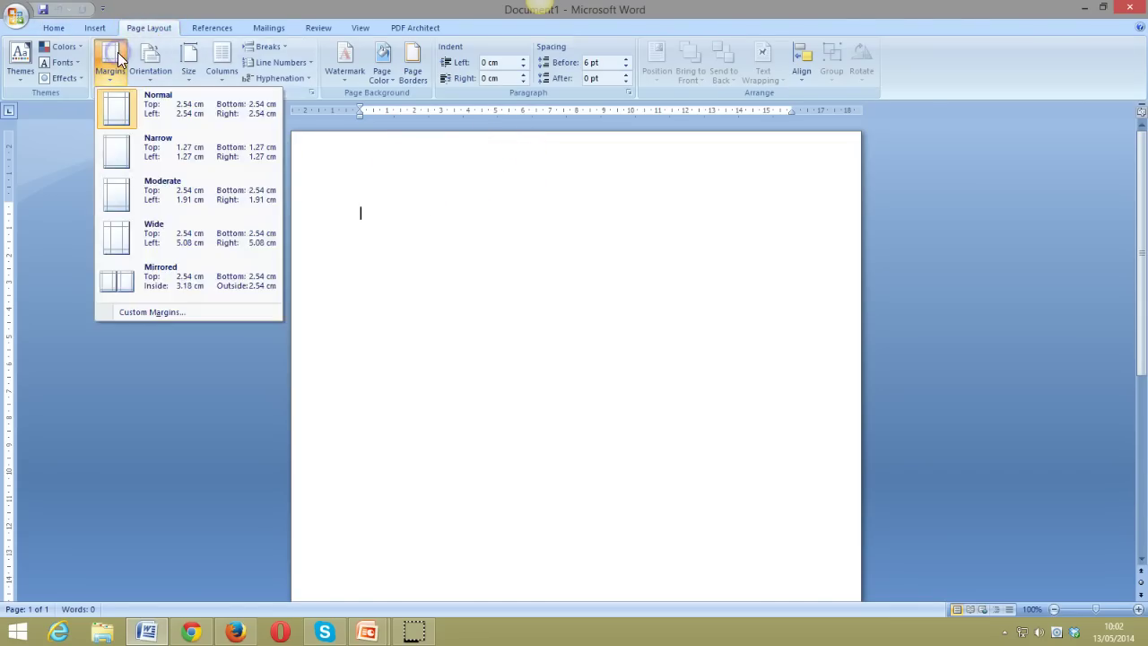
left_click(156, 149)
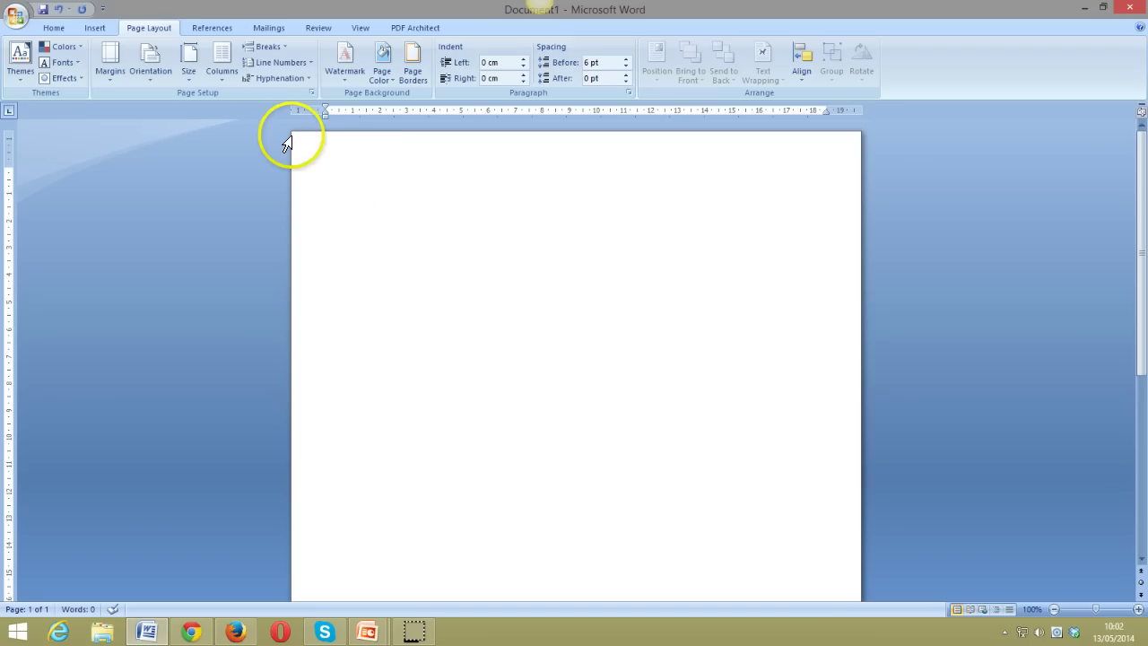
left_click(149, 61)
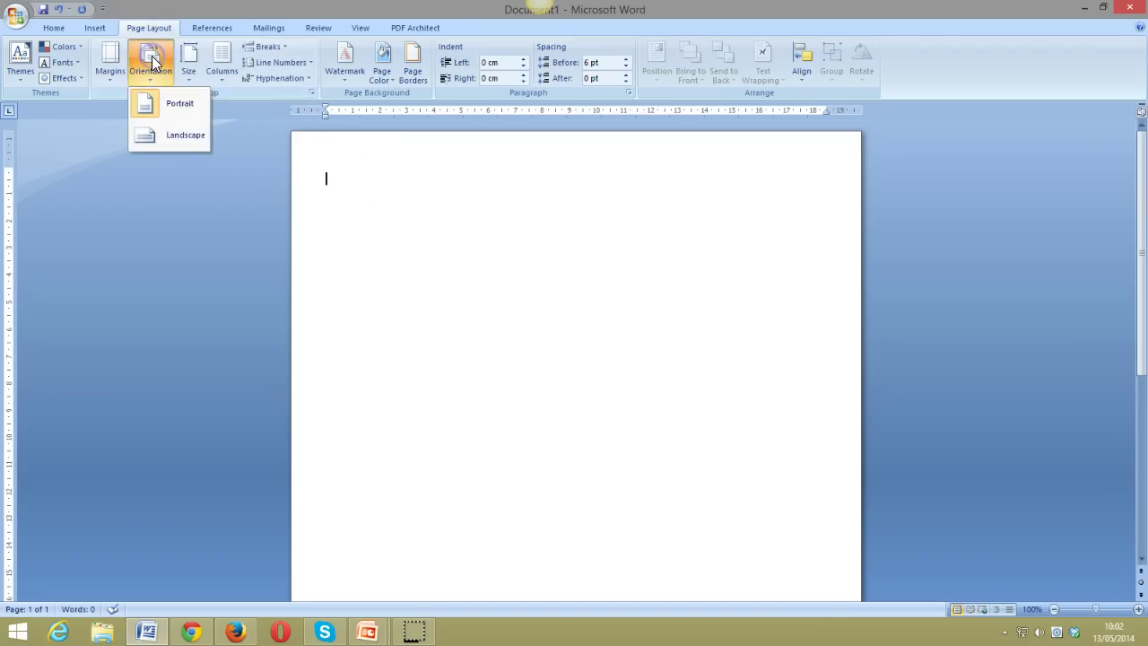
left_click(173, 135)
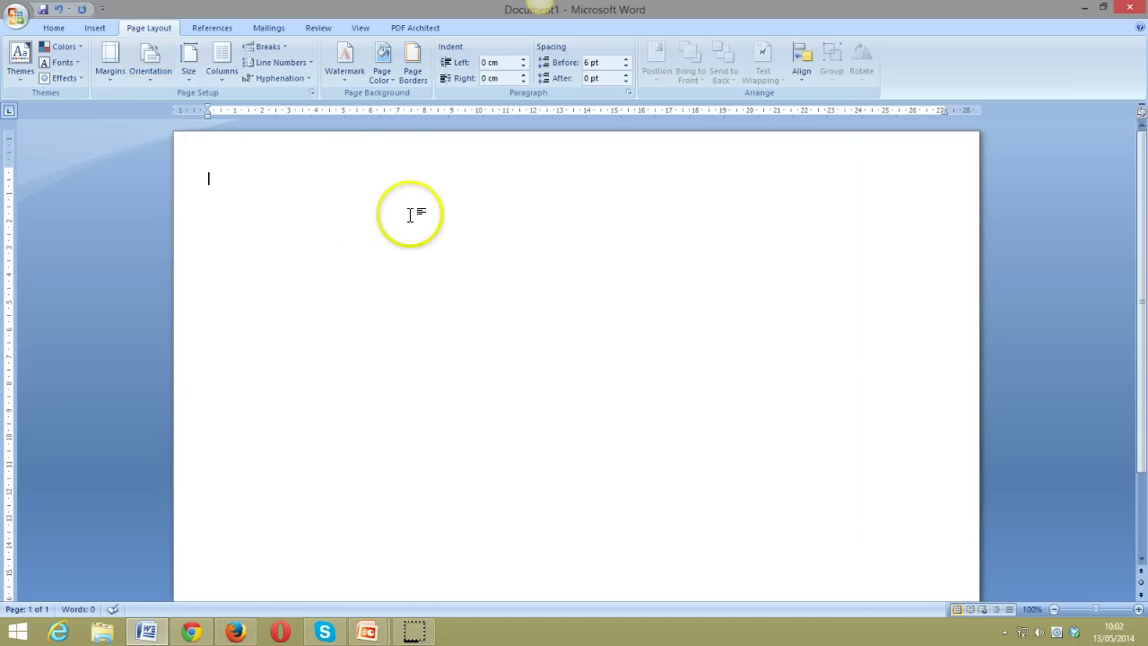
- Draw a tall text box about 18.5 cm high and 9.6 cm wide along the left side of the page
left_click(359, 30)
left_click(398, 51)
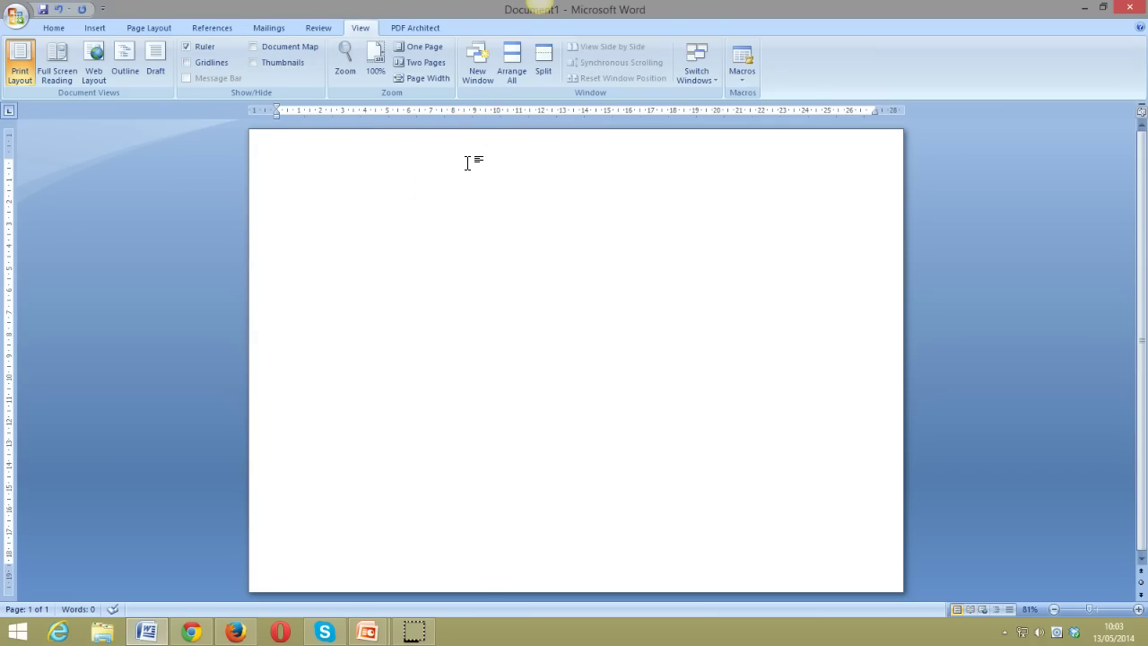
left_click(100, 29)
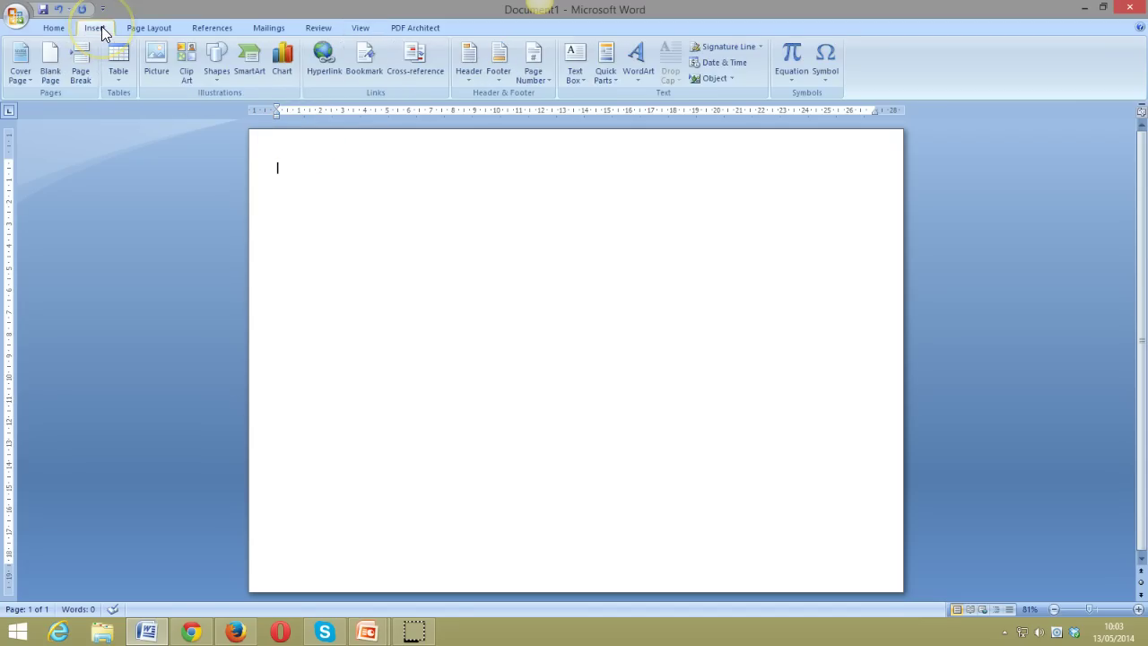
left_click(574, 74)
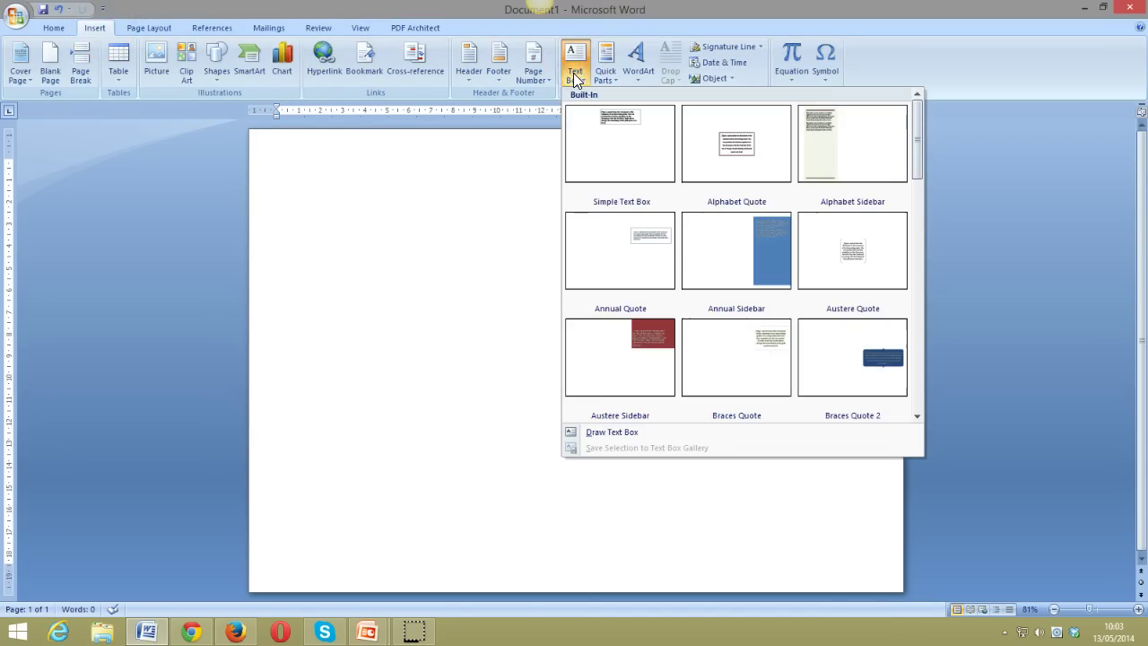
left_click(619, 432)
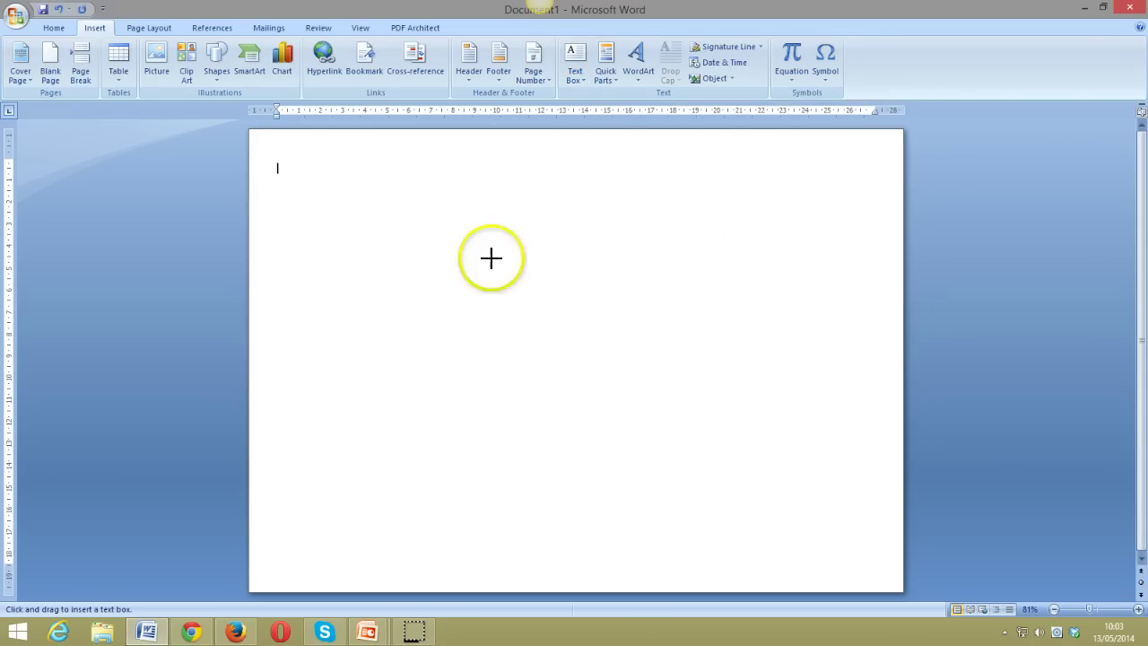
left_click_drag(277, 160, 488, 568)
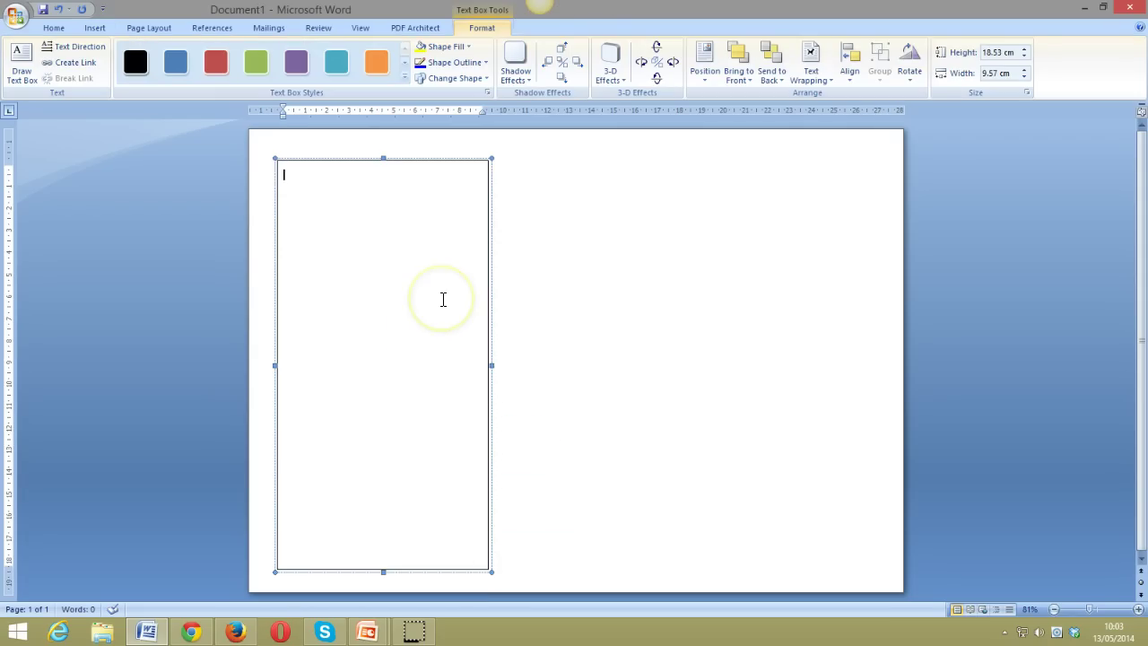
- Copy the text box and paste two duplicates, placing one in the middle and one on the right side of the page
left_click(492, 233)
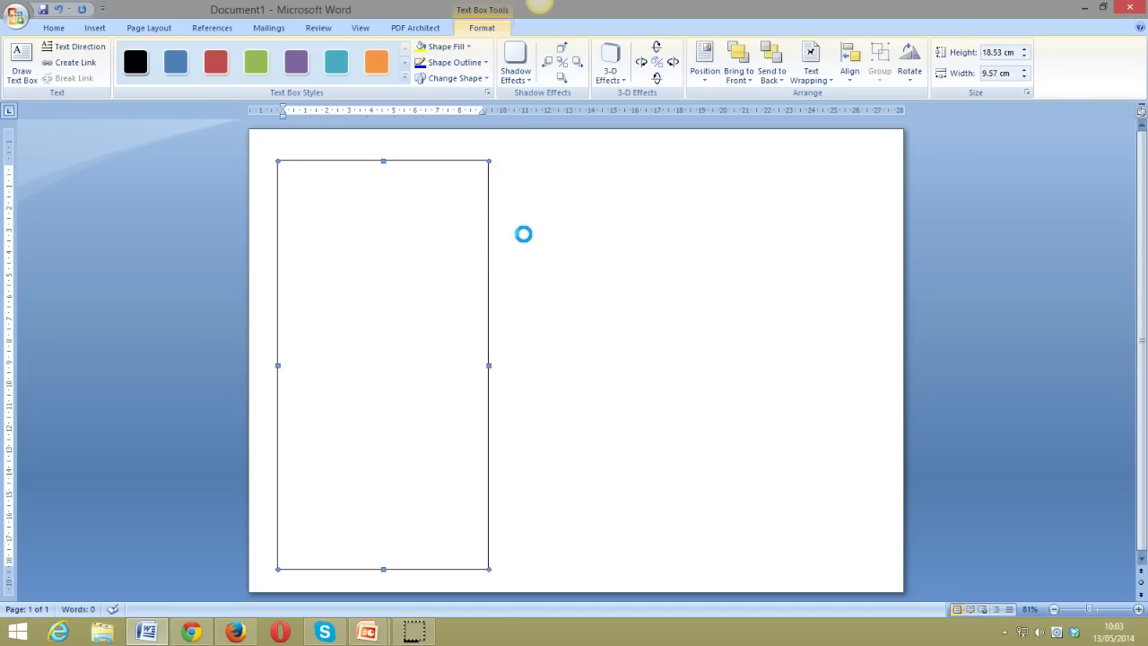
left_click(525, 232)
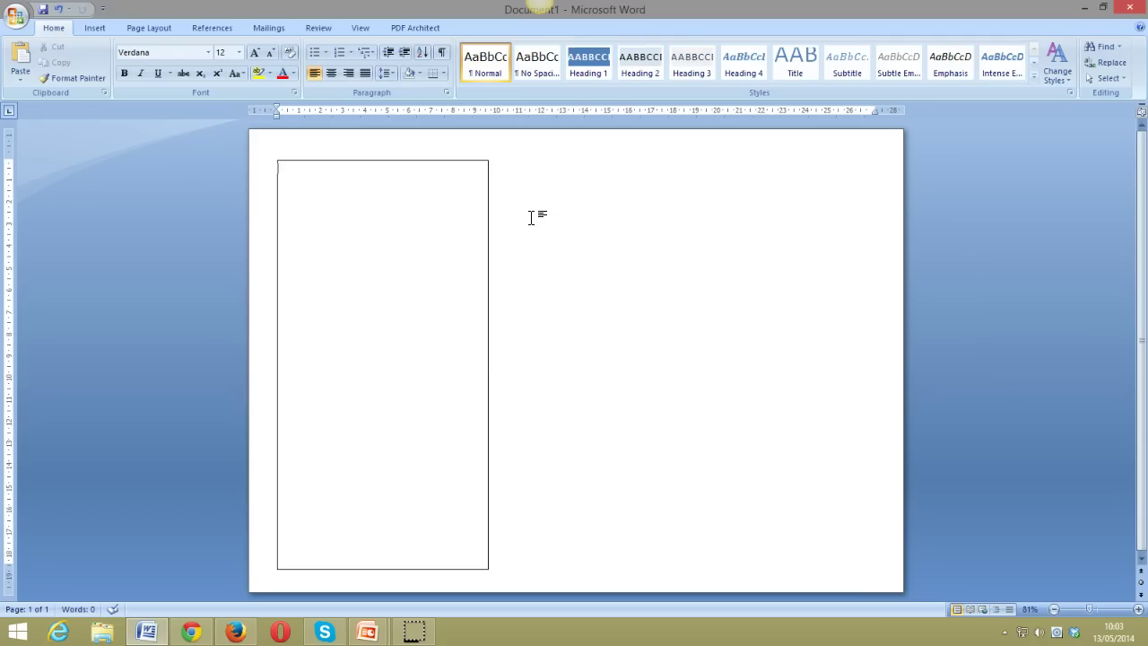
key("ctrl+v")
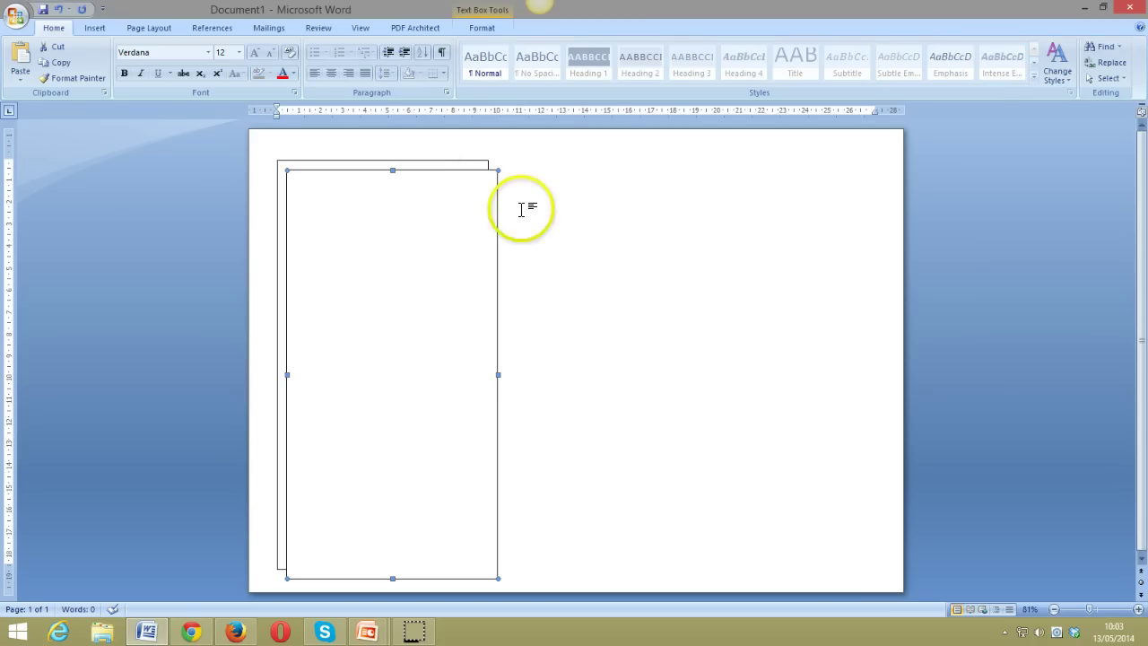
left_click_drag(466, 170, 677, 161)
left_click(769, 203)
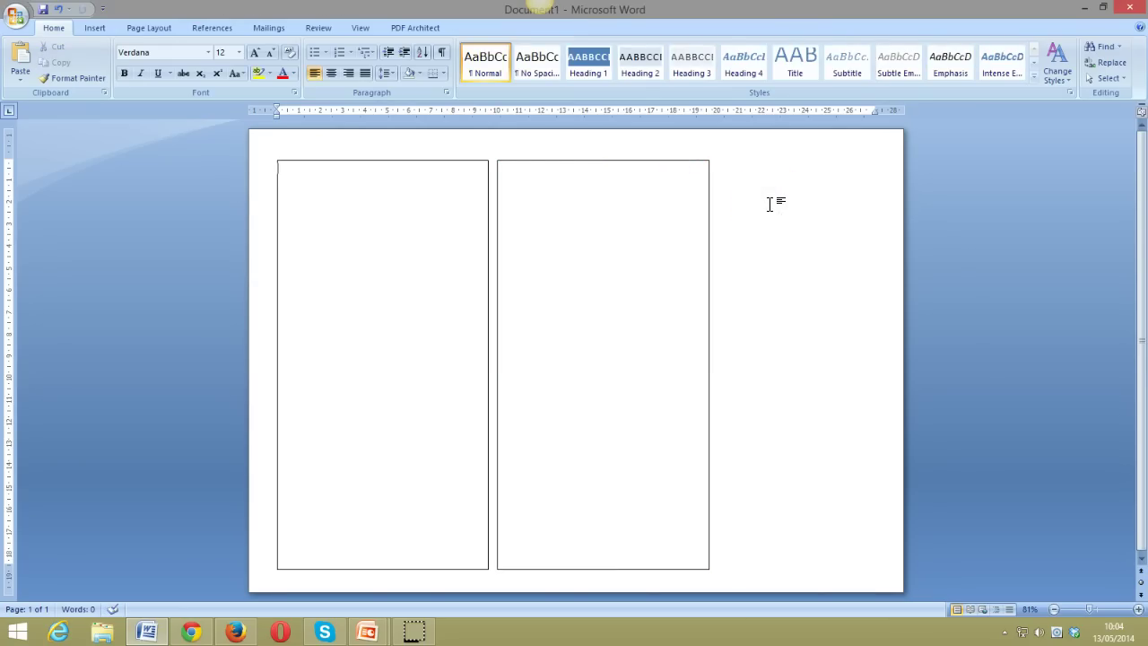
key("ctrl+v")
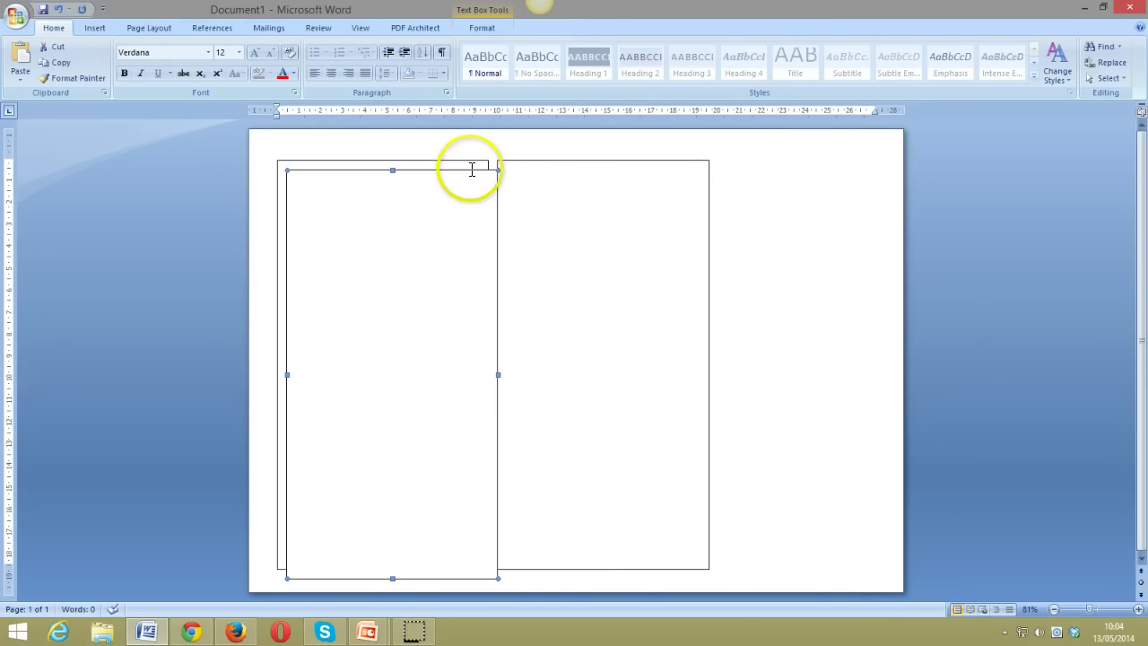
left_click_drag(470, 170, 870, 165)
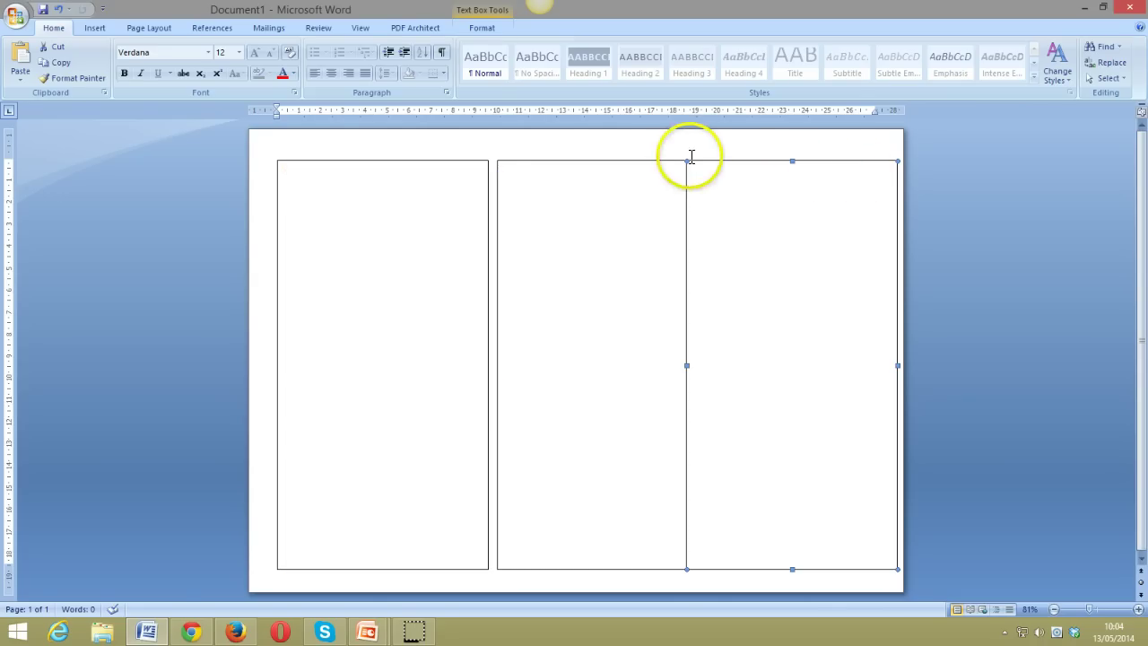
- Shift the left text box closer to the page's left edge and move the middle one leftward, leaving a narrow gap between them
left_click(661, 161)
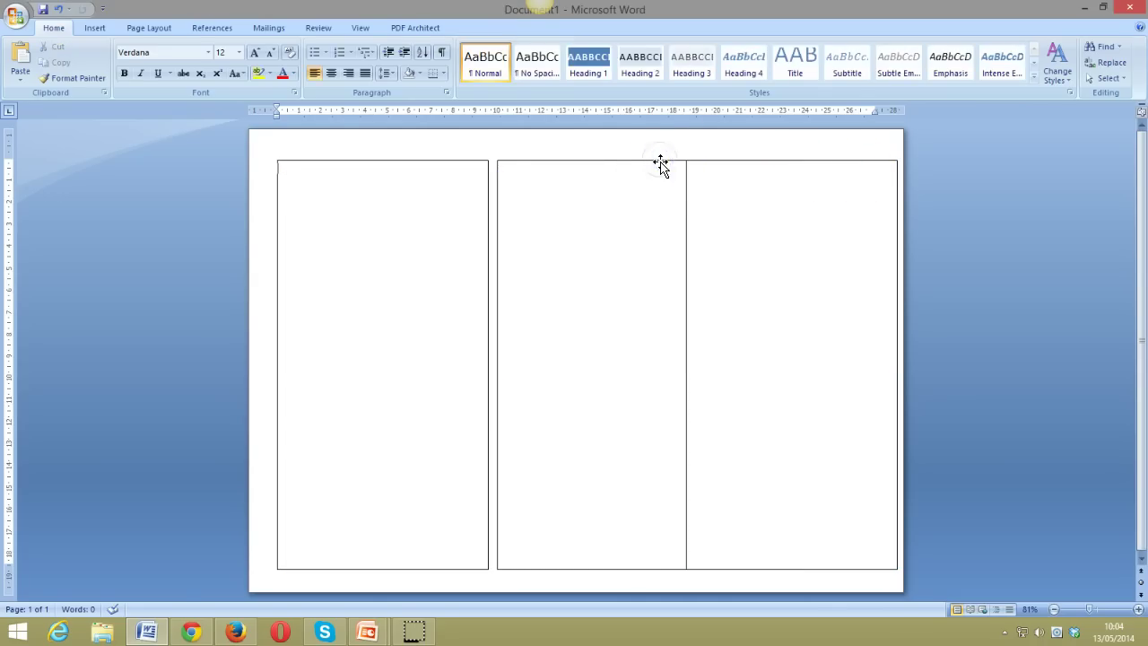
left_click_drag(661, 163, 652, 162)
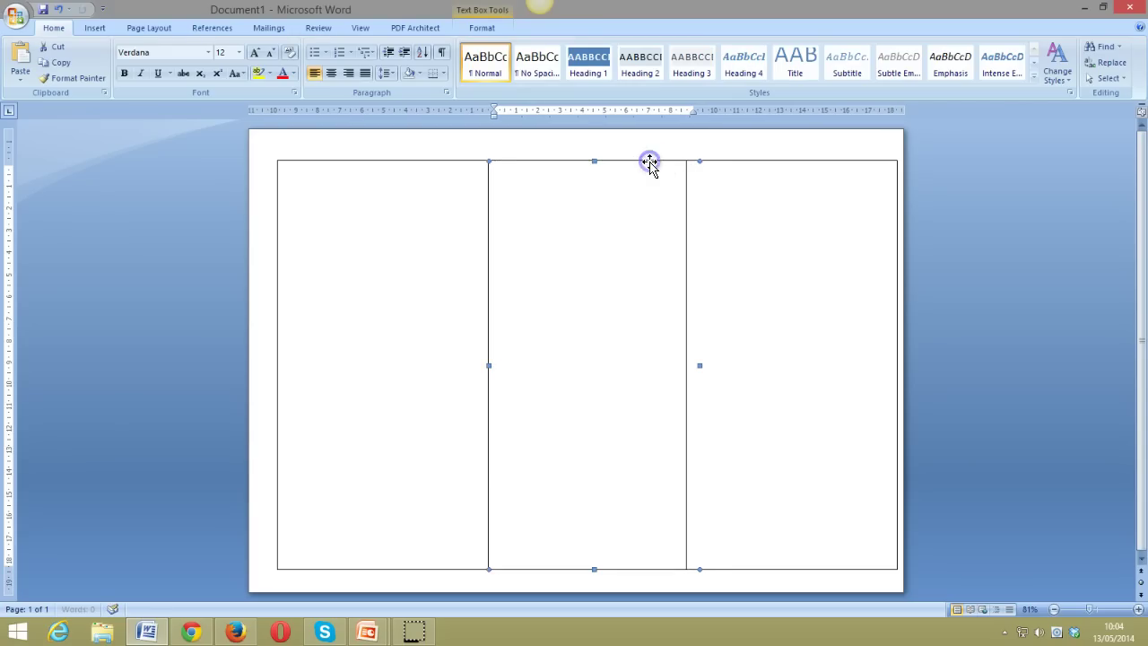
left_click(425, 163)
left_click_drag(425, 164, 412, 163)
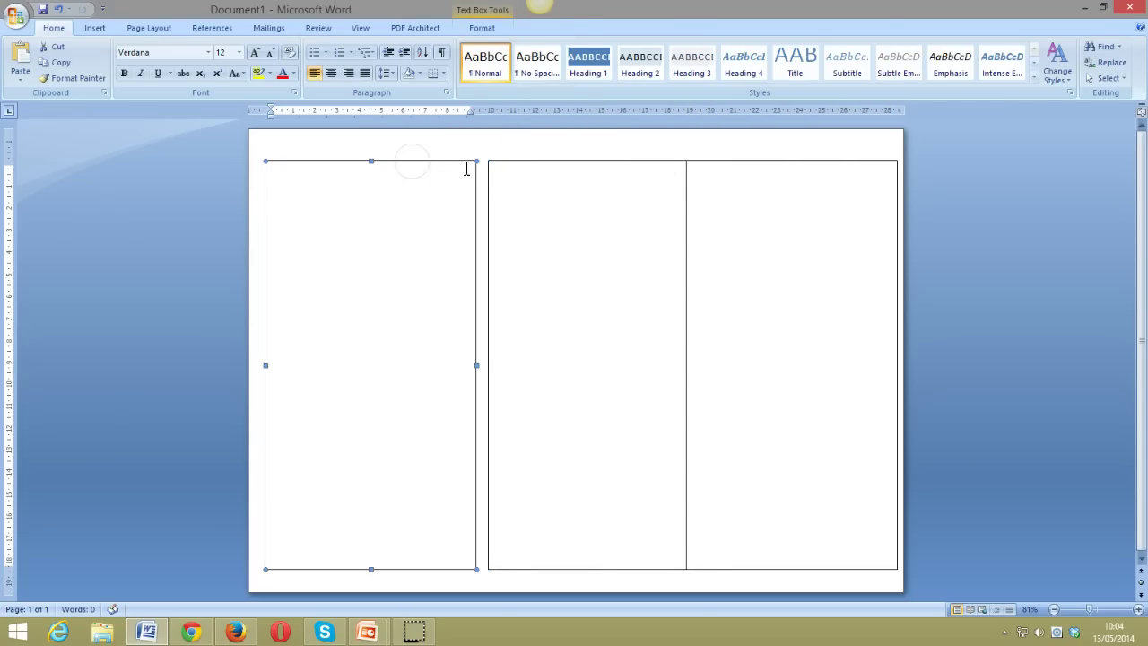
left_click(530, 161)
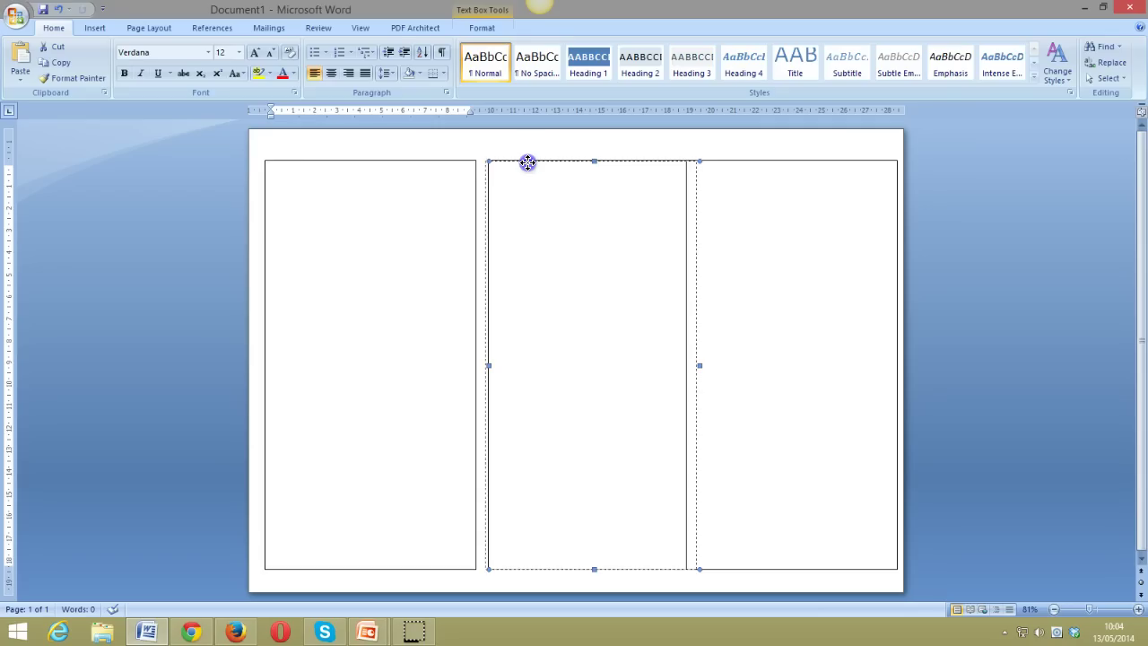
left_click_drag(525, 164, 525, 164)
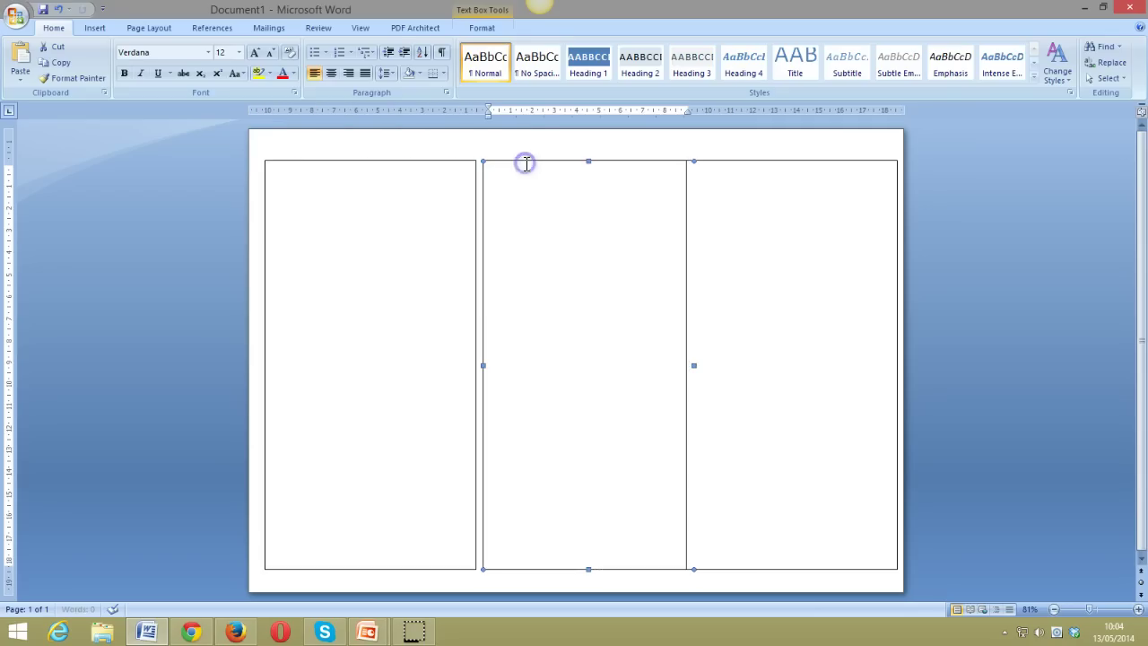
- Set the width of all three text boxes to 8.57 cm and shift the left box slightly toward the middle one
left_click(446, 162, "shift")
left_click(721, 162, "shift")
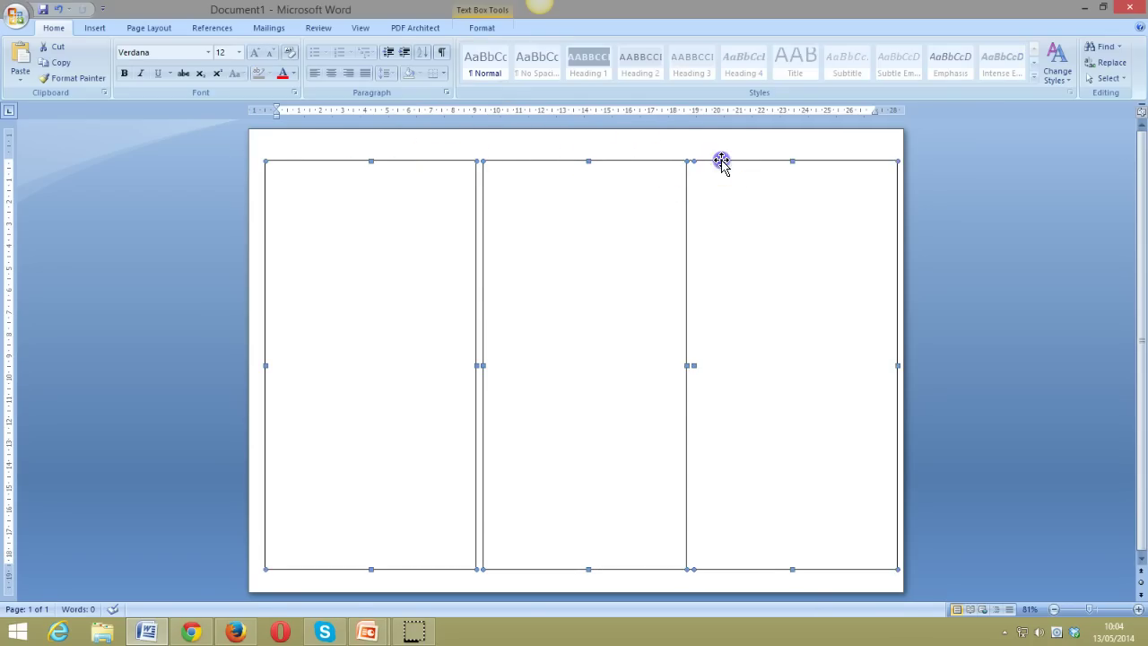
right_click(724, 162)
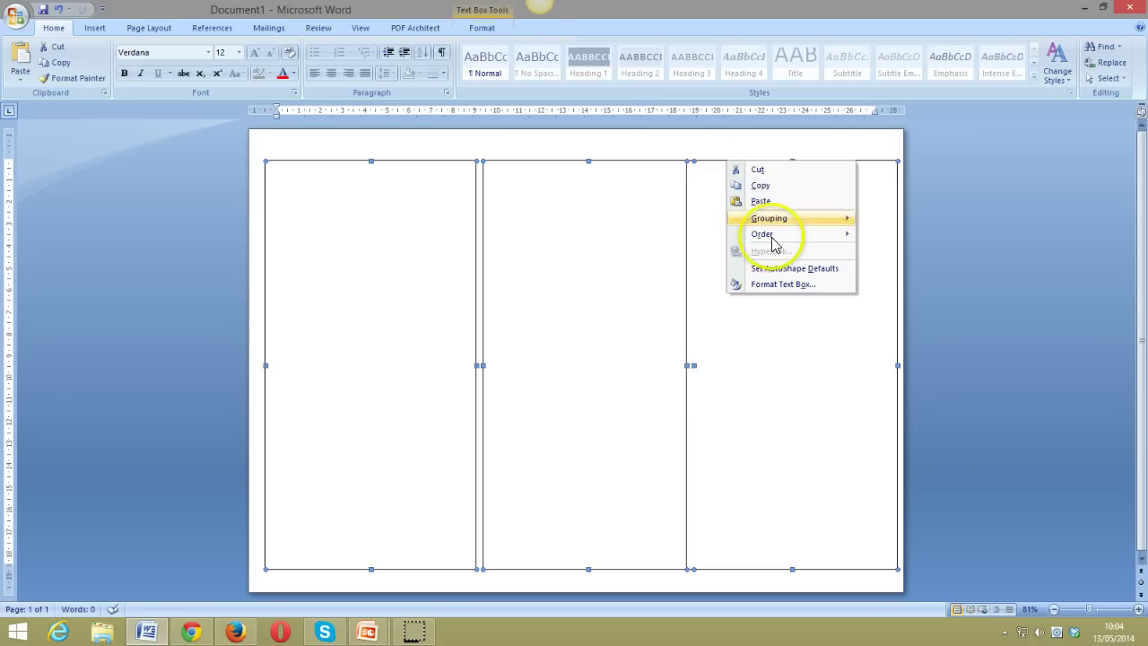
left_click(782, 284)
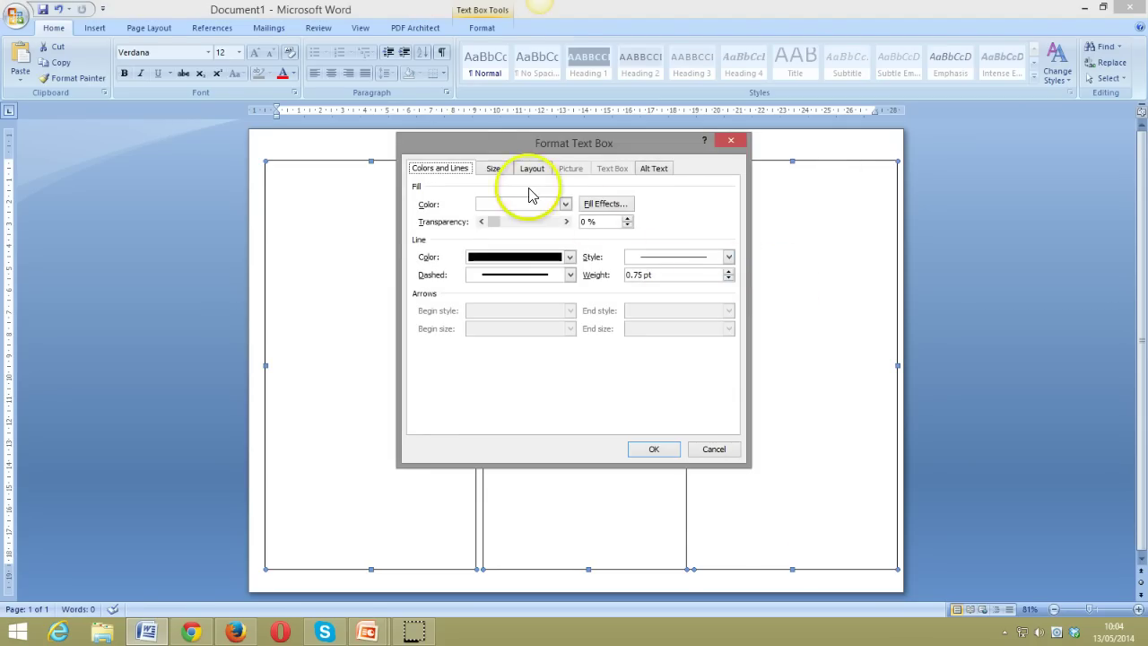
left_click(505, 171)
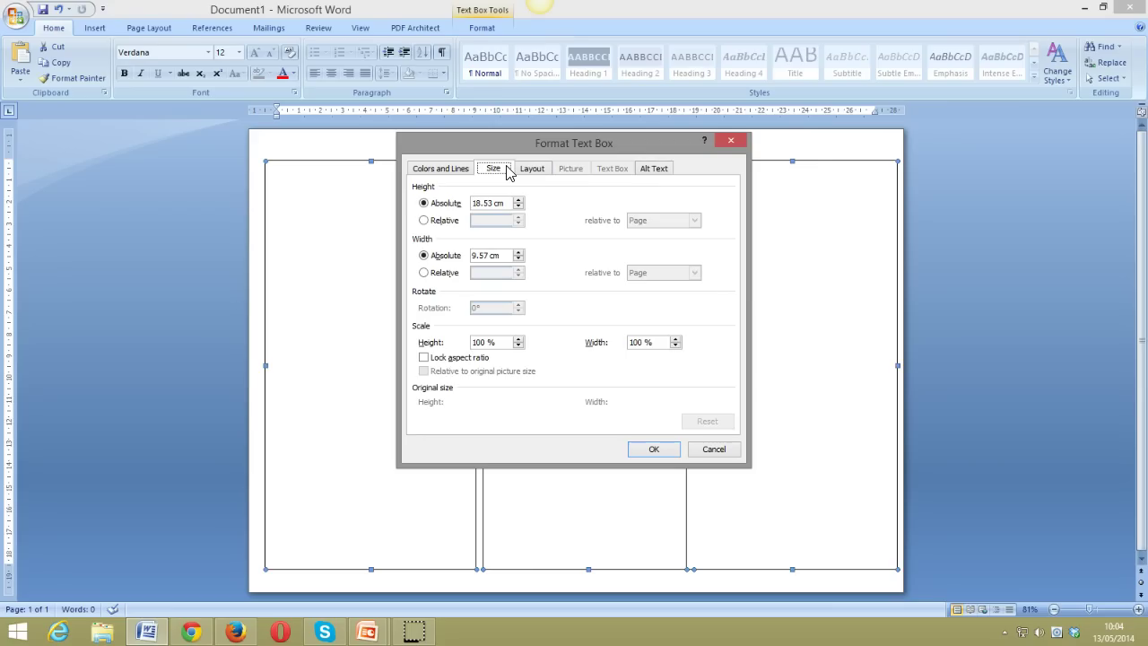
left_click(492, 204)
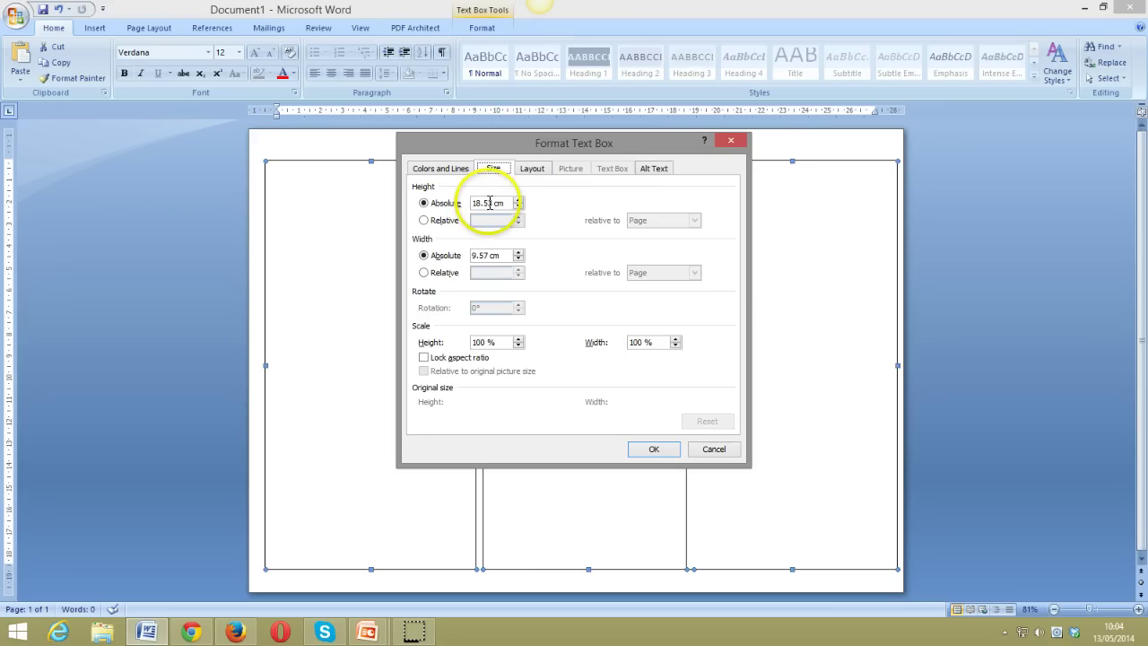
left_click(483, 256)
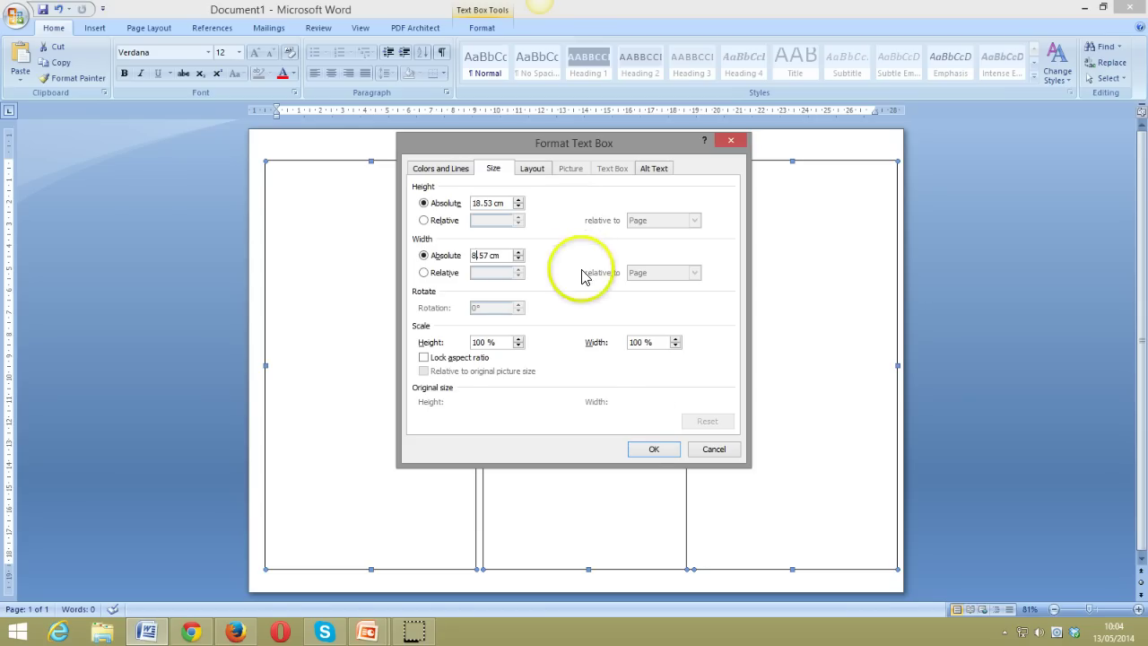
left_click(654, 448)
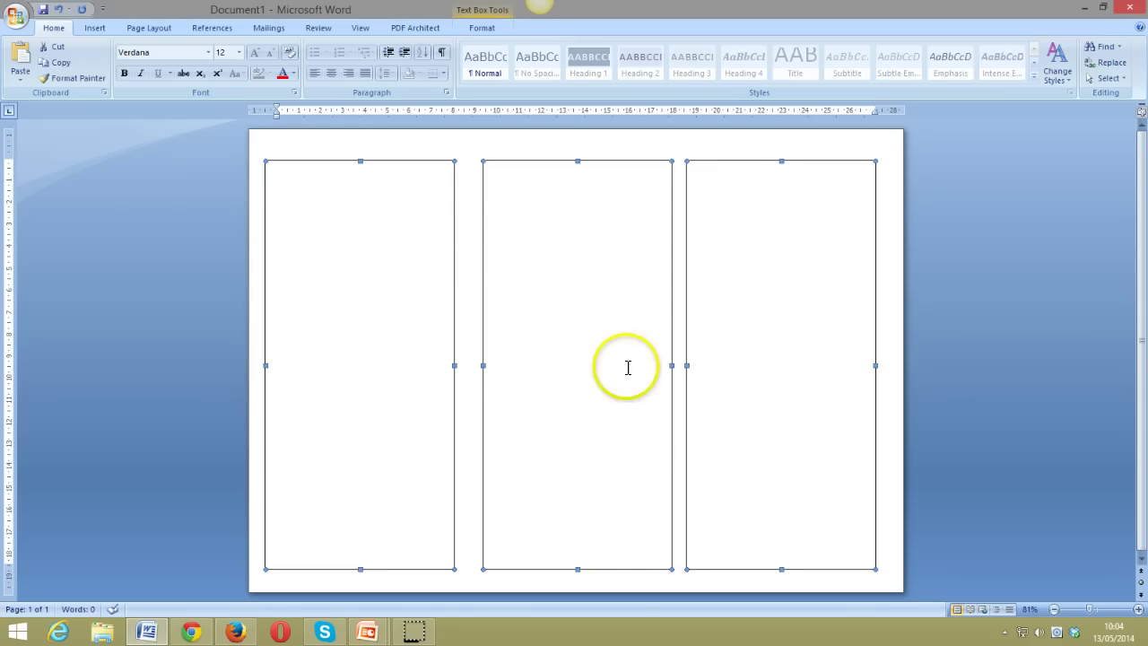
left_click(436, 161)
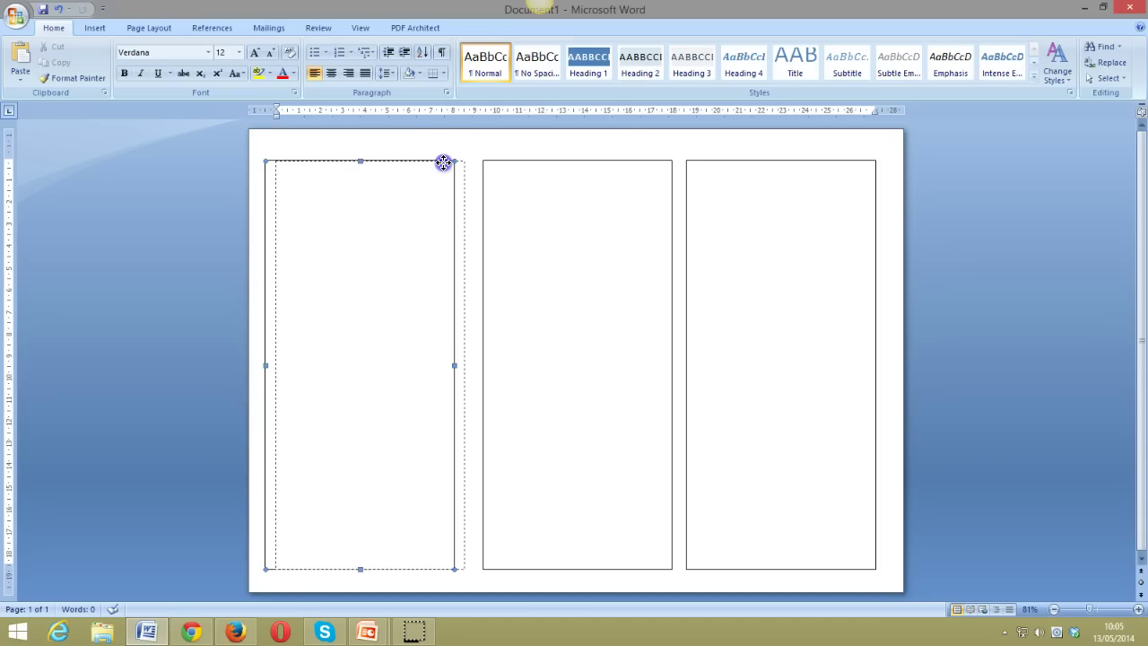
left_click_drag(443, 163, 453, 163)
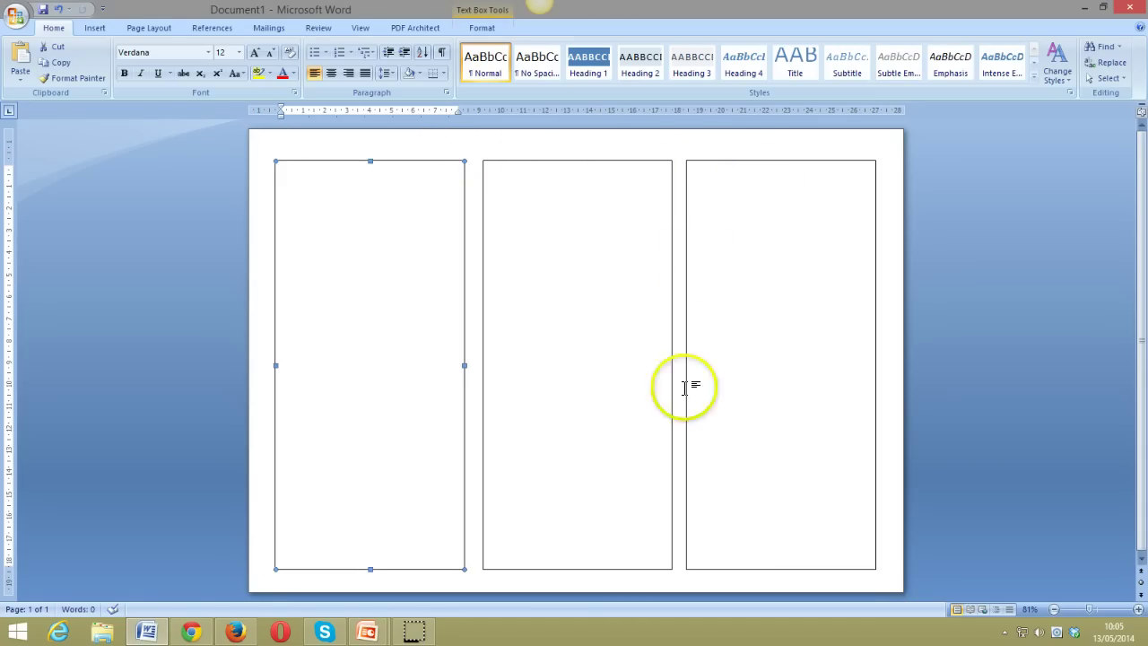
- Insert a page break at the start of the document body to add a second page
left_click(565, 147)
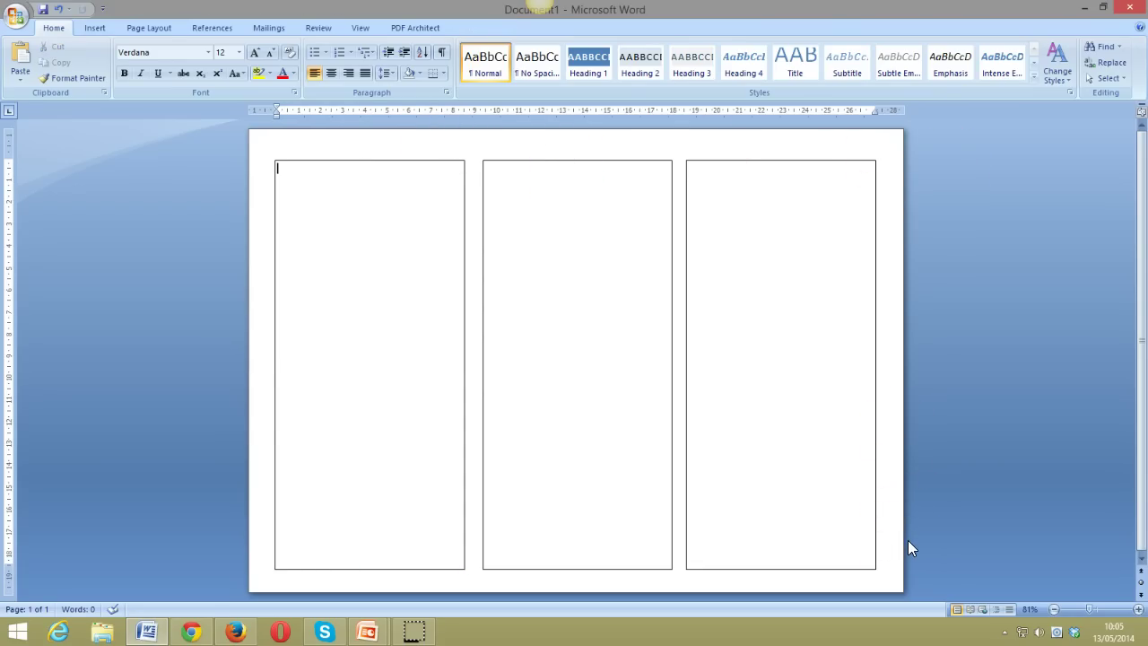
key("ctrl+Return")
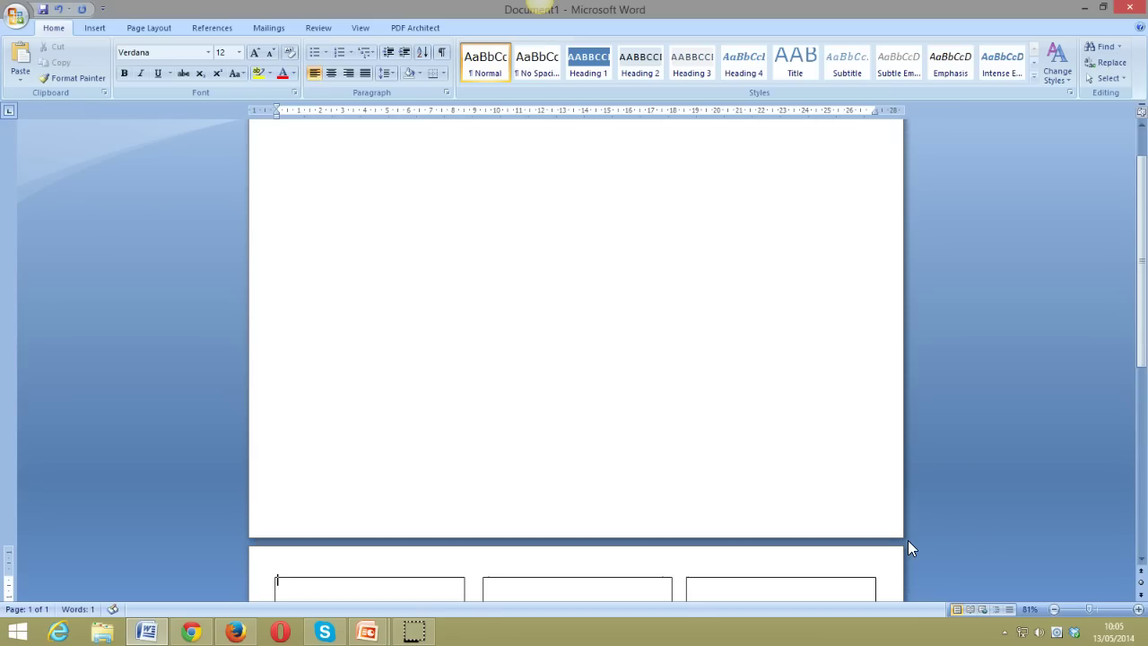
scroll(947, 541, "down", 3)
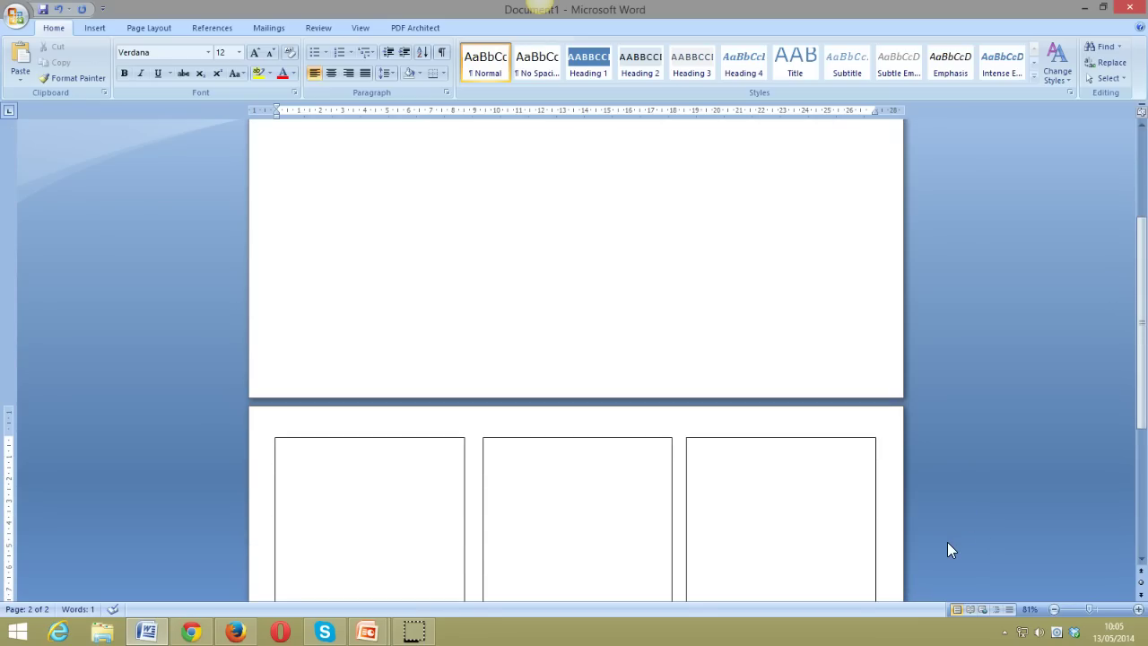
- Copy all three text boxes on the second page and paste them onto the blank first page
left_click(437, 439)
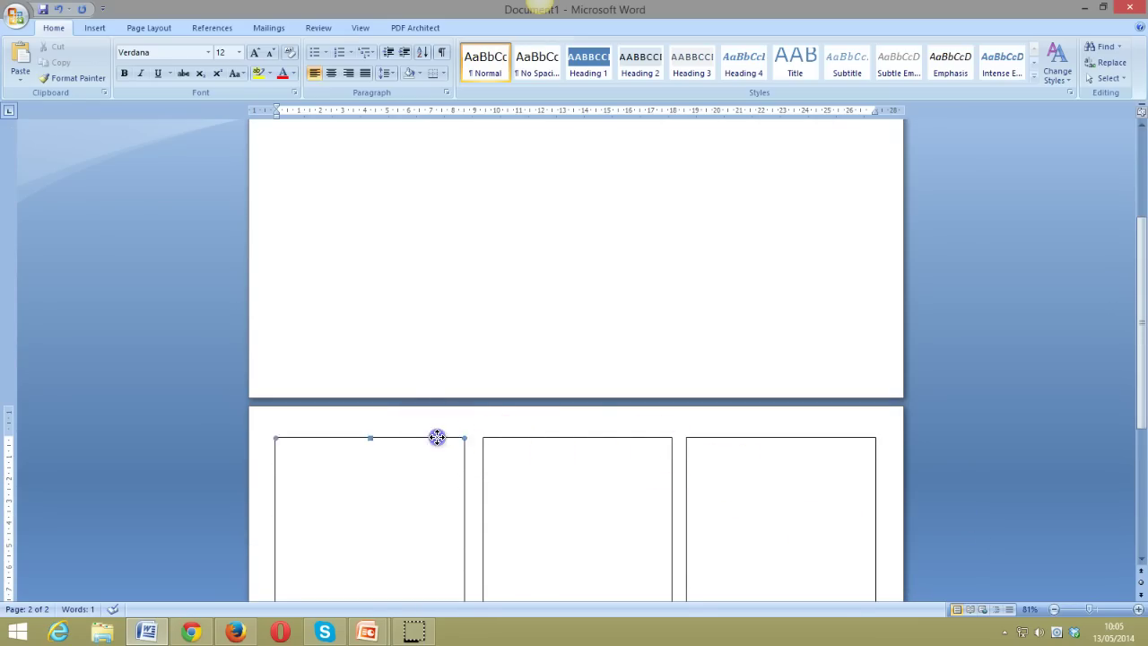
left_click(523, 439, "shift")
scroll(522, 438, "down", 4)
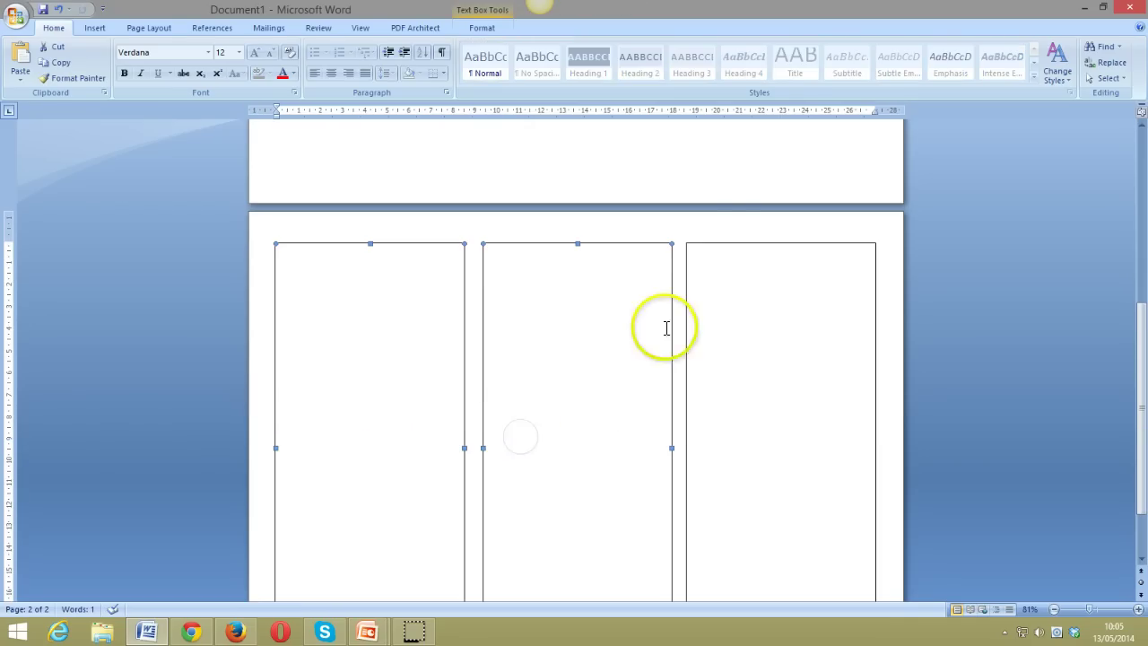
left_click(715, 244, "shift")
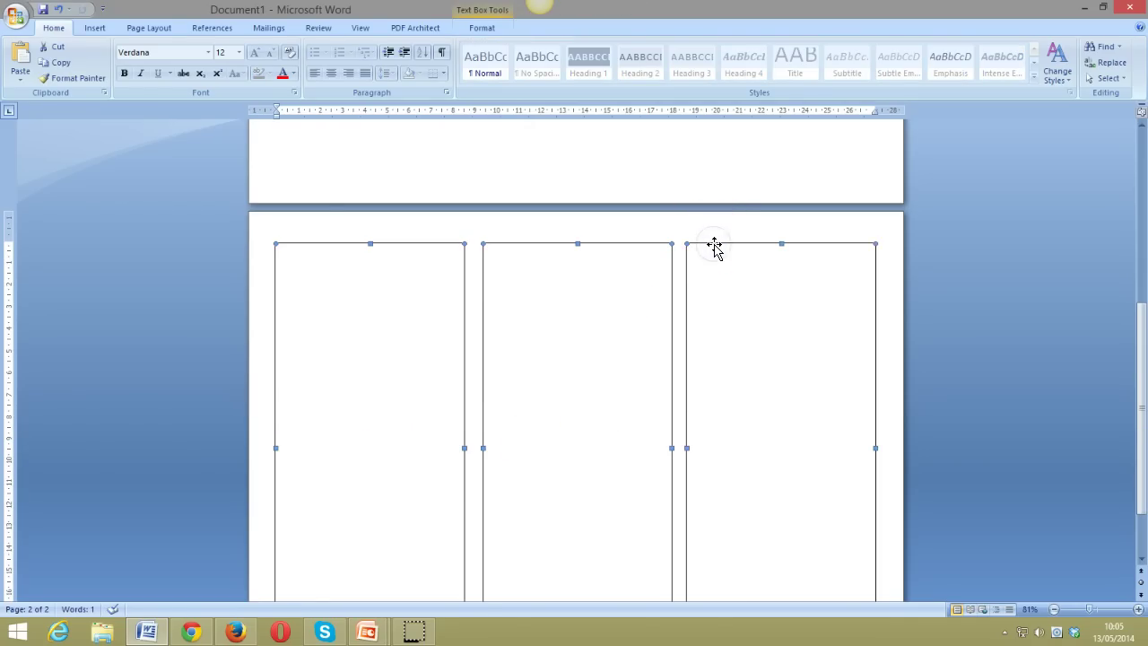
scroll(713, 243, "up", 8)
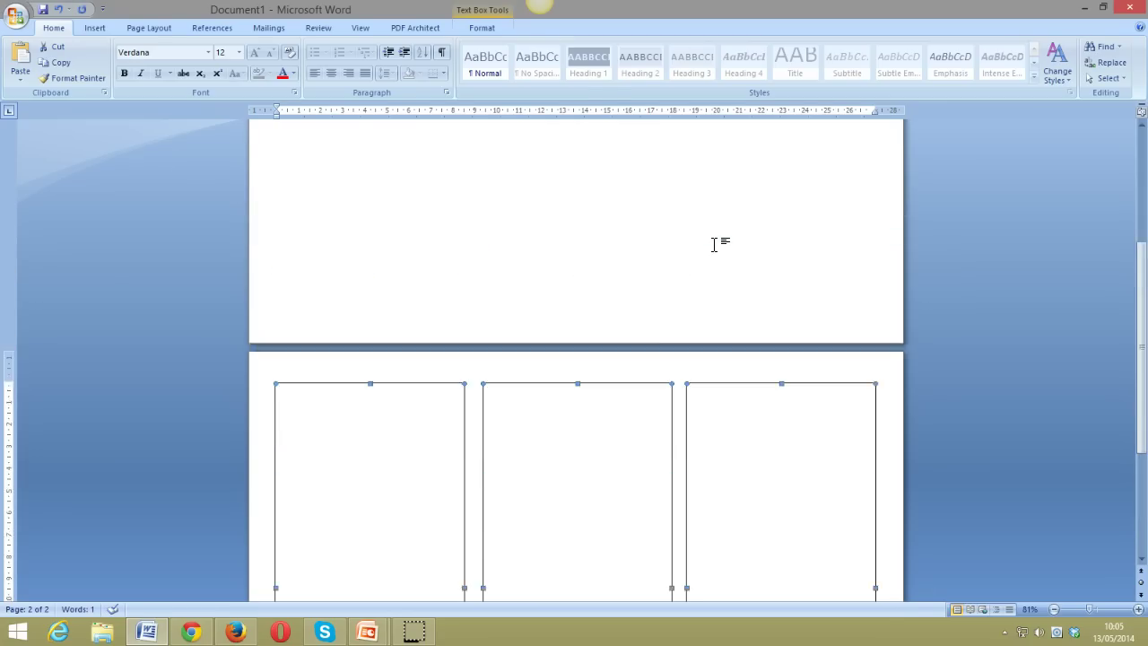
left_click(289, 157)
key("ctrl+v")
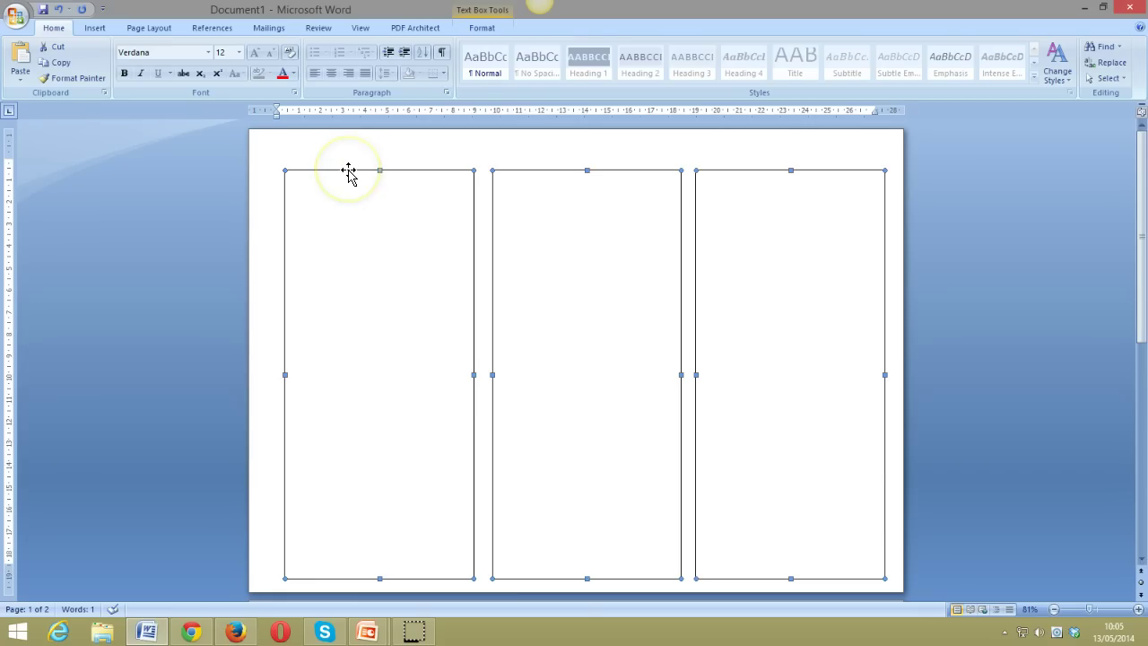
- Nudge the three pasted text boxes slightly left and upward together to even out the margins on the first page
key("Left")
key("Left")
key("Left")
key("Left")
key("Left")
key("Left")
key("Left")
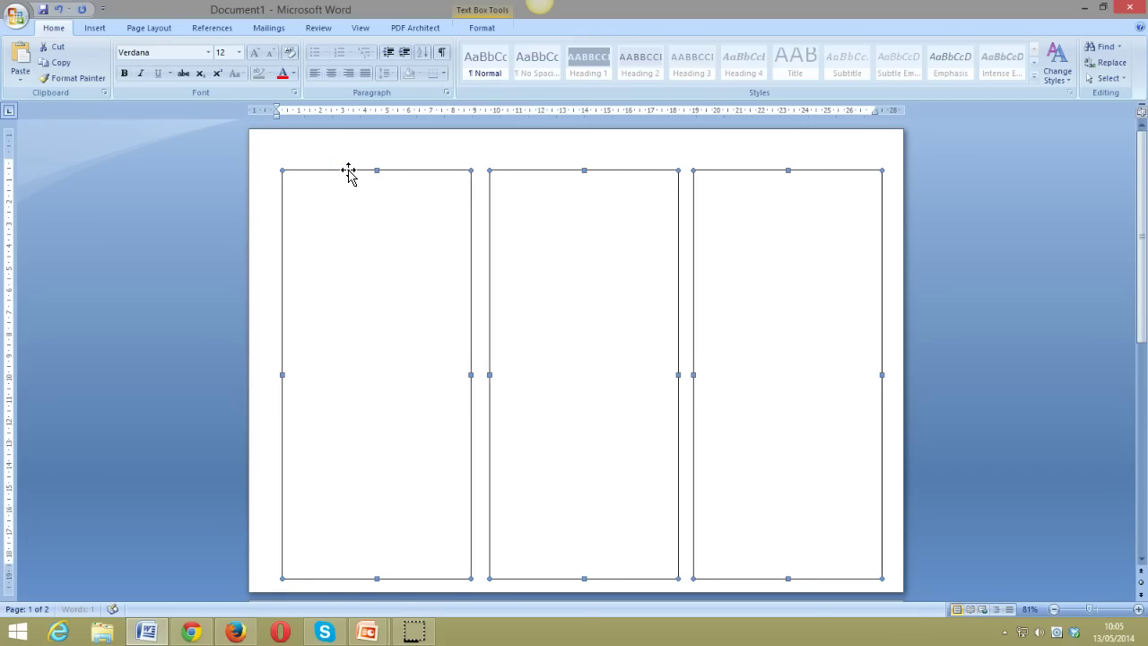
key("Up")
key("Up")
key("Up")
key("Up")
key("Up")
key("Up")
key("Up")
key("Up")
key("Up")
key("Up")
key("Up")
key("Up")
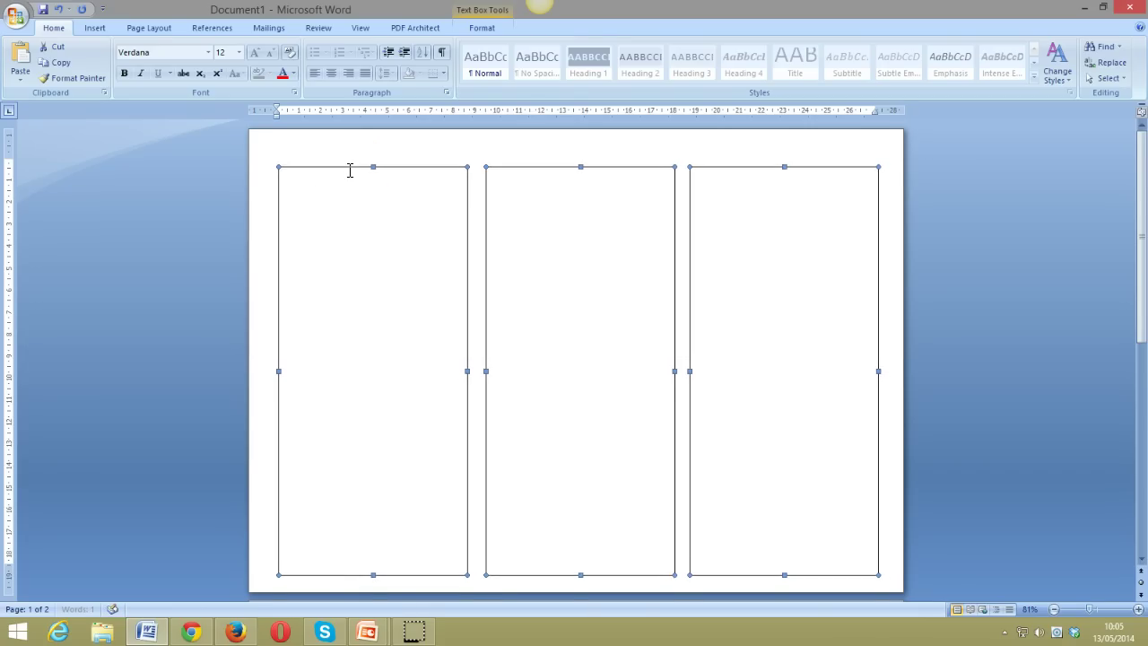
key("Up")
key("Up")
key("Up")
key("Right")
key("Right")
key("Up")
key("Up")
key("Right")
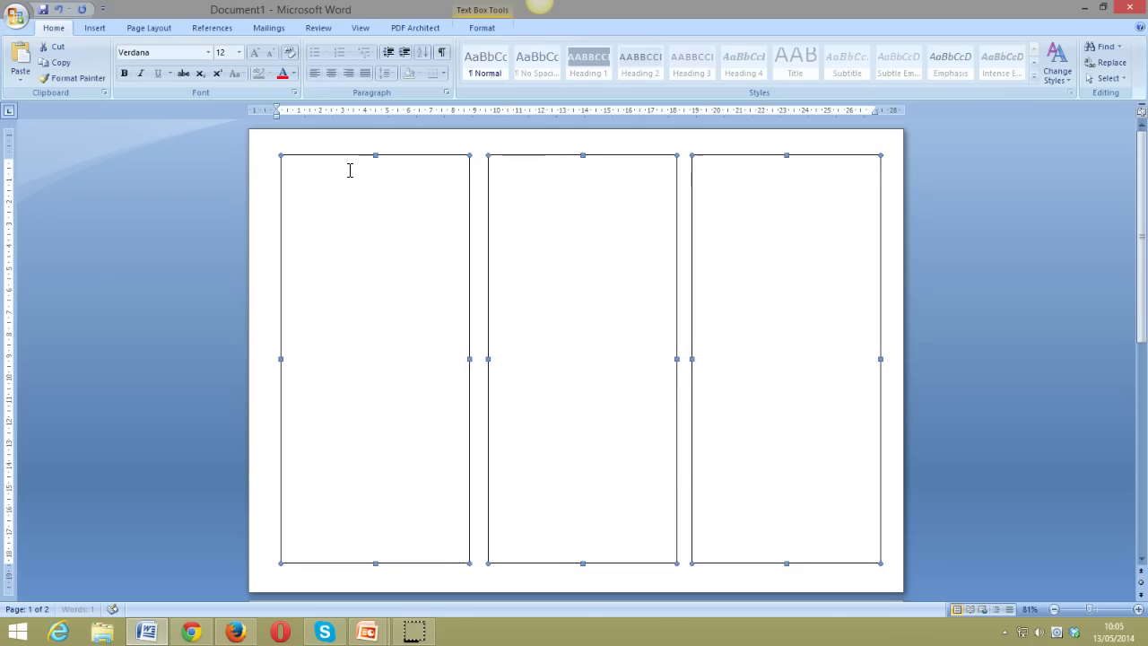
key("Left")
key("Left")
key("Up")
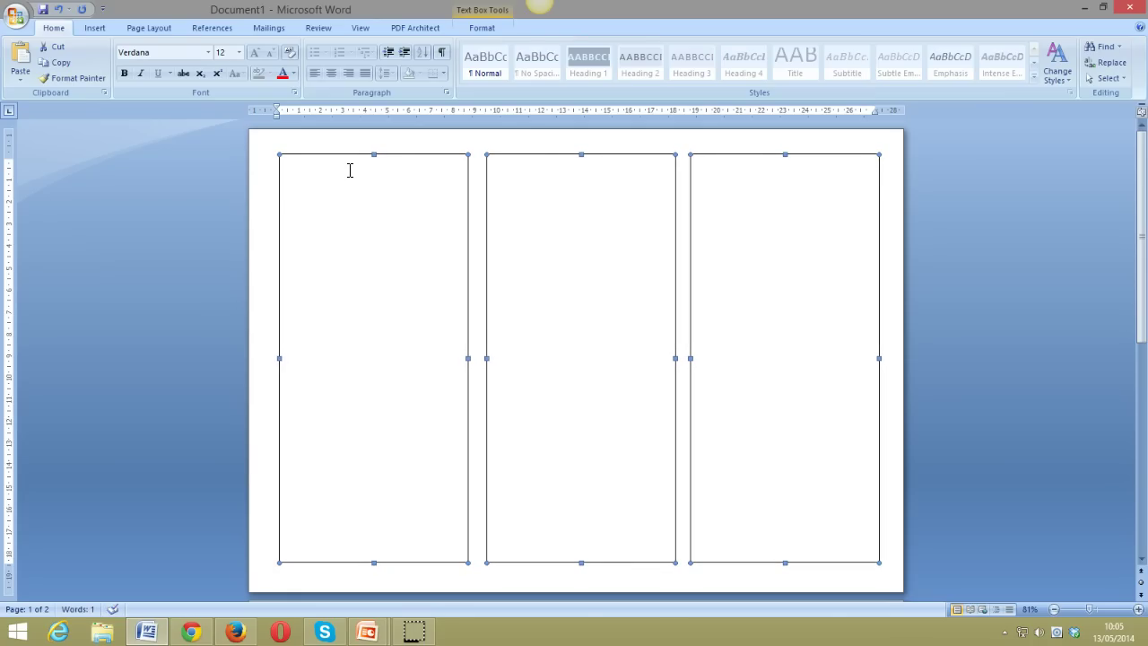
left_click(961, 235)
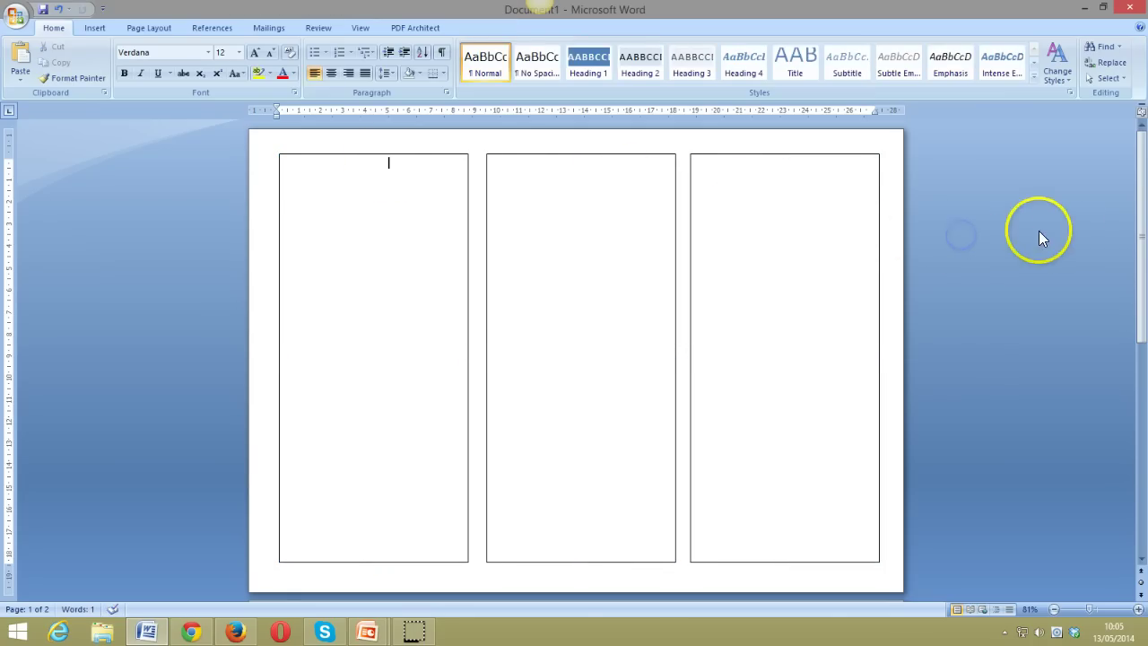
- Enter the text "Front" in the right-hand text box on the first page
mouse_move(1141, 220)
left_mouse_down()
mouse_move(1144, 395)
mouse_move(1143, 202)
mouse_move(1144, 278)
mouse_move(1144, 225)
left_mouse_up()
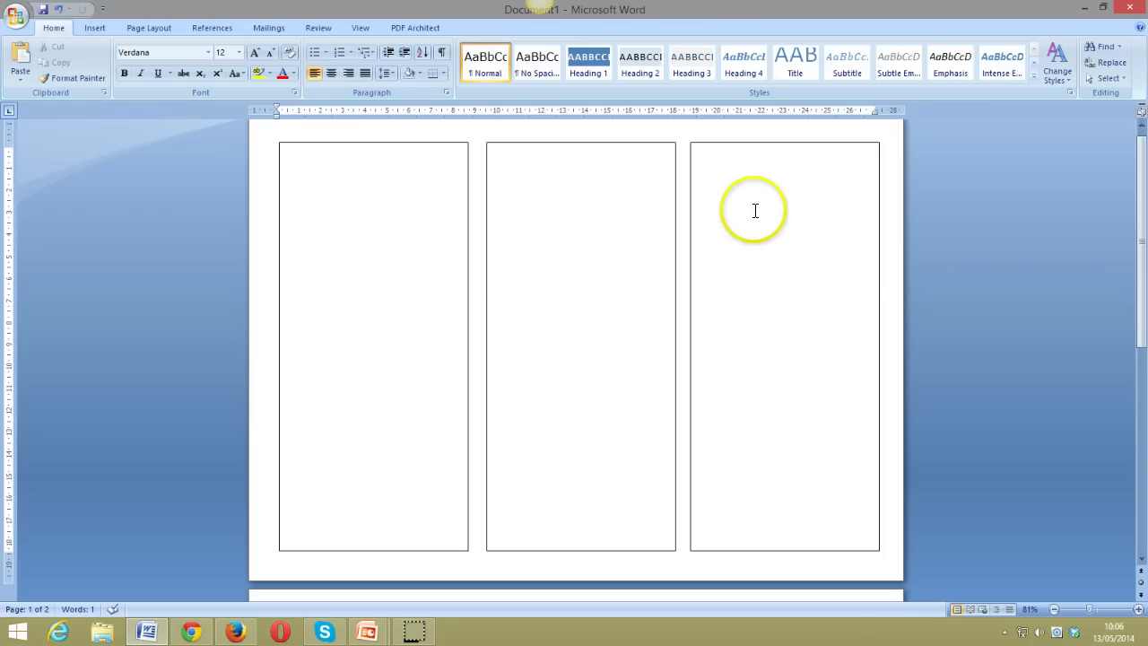
left_click(775, 179)
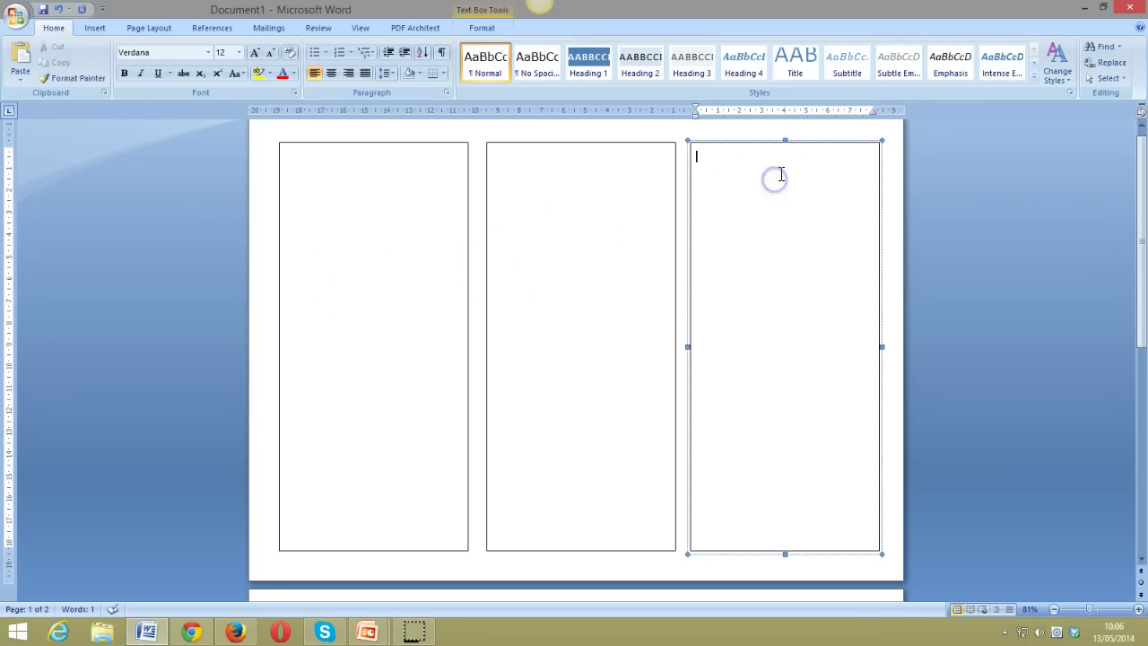
left_click(764, 180)
left_click(781, 178)
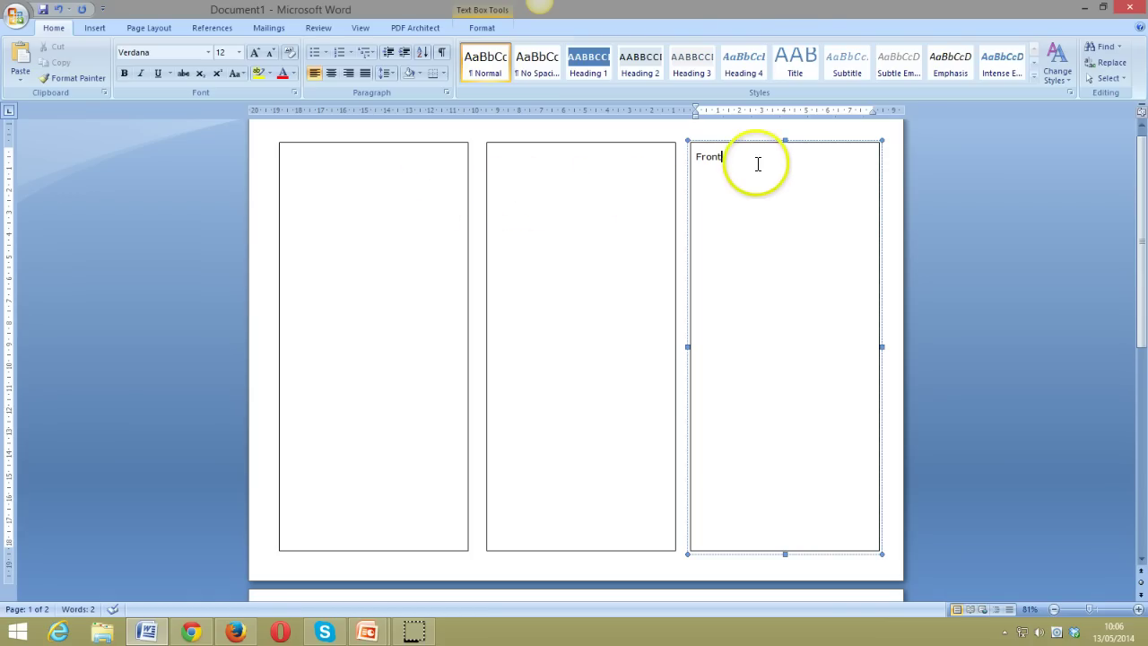
scroll(758, 162, "down", 1)
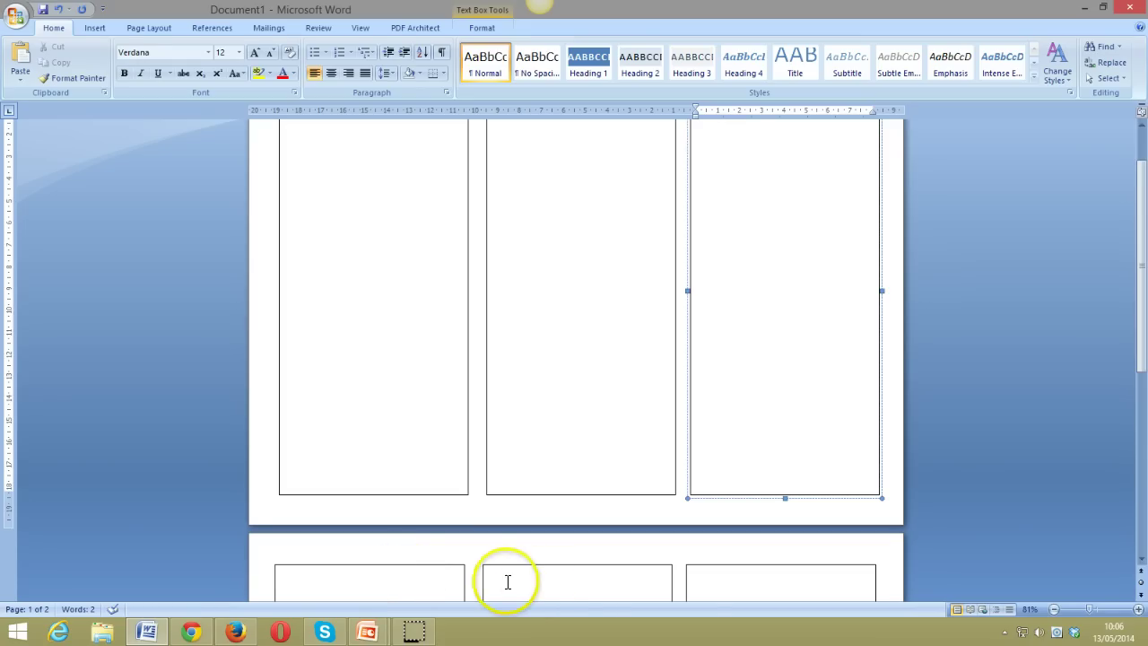
left_click(718, 584)
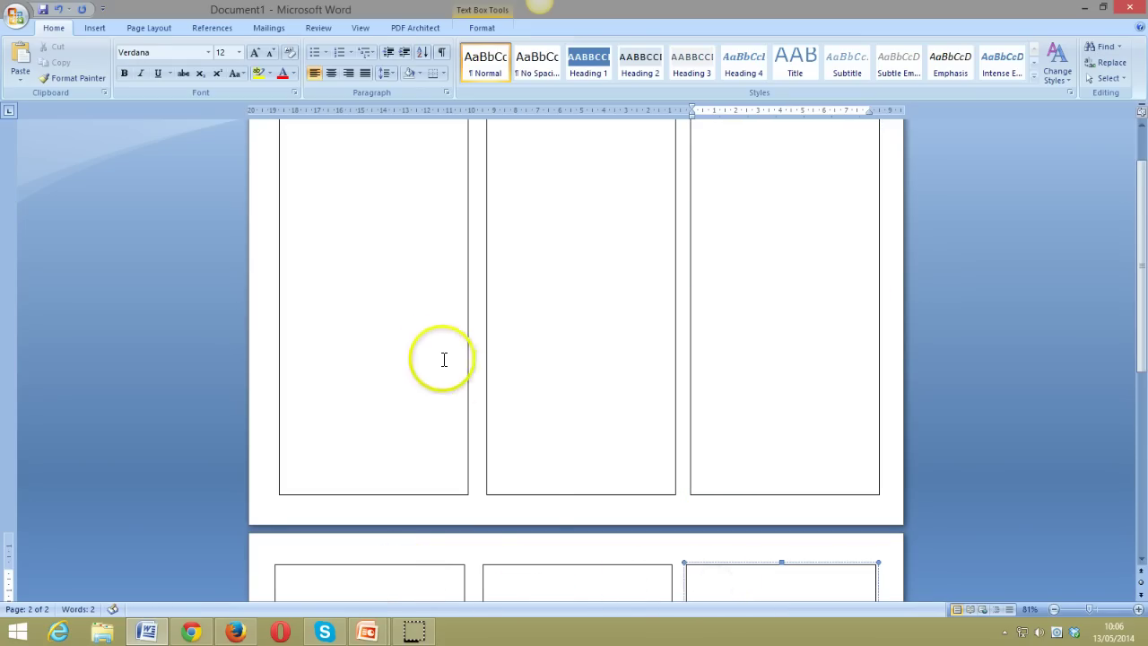
left_click(417, 331)
left_click(562, 316)
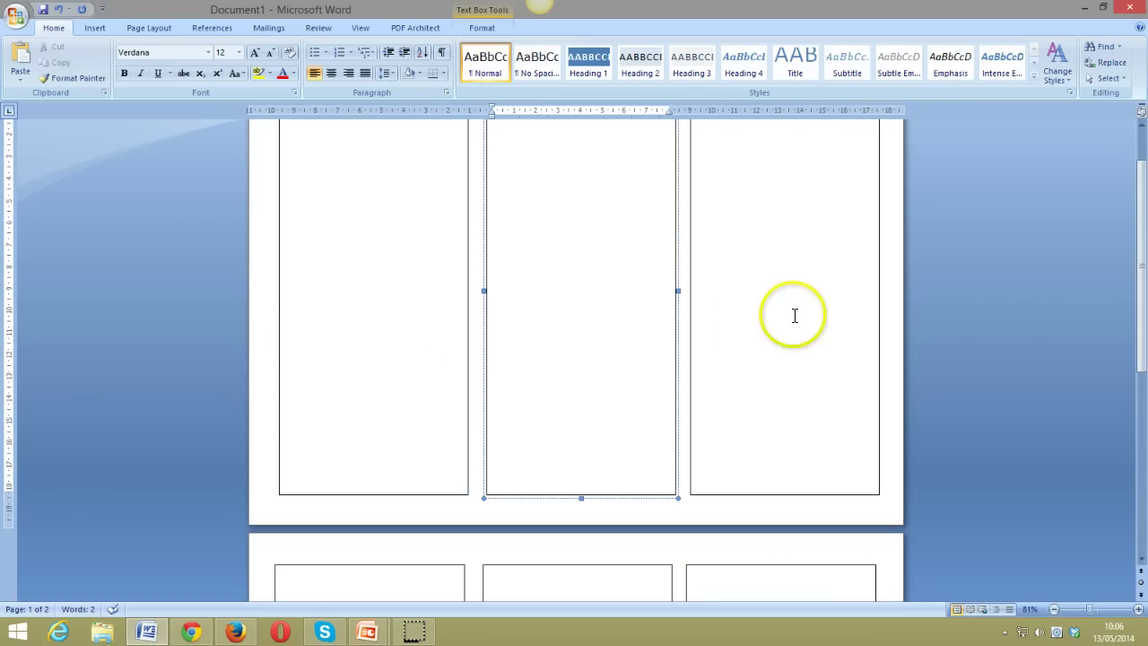
- Create a text link from the "Front" text box to the left text box on the second page
left_click(838, 272)
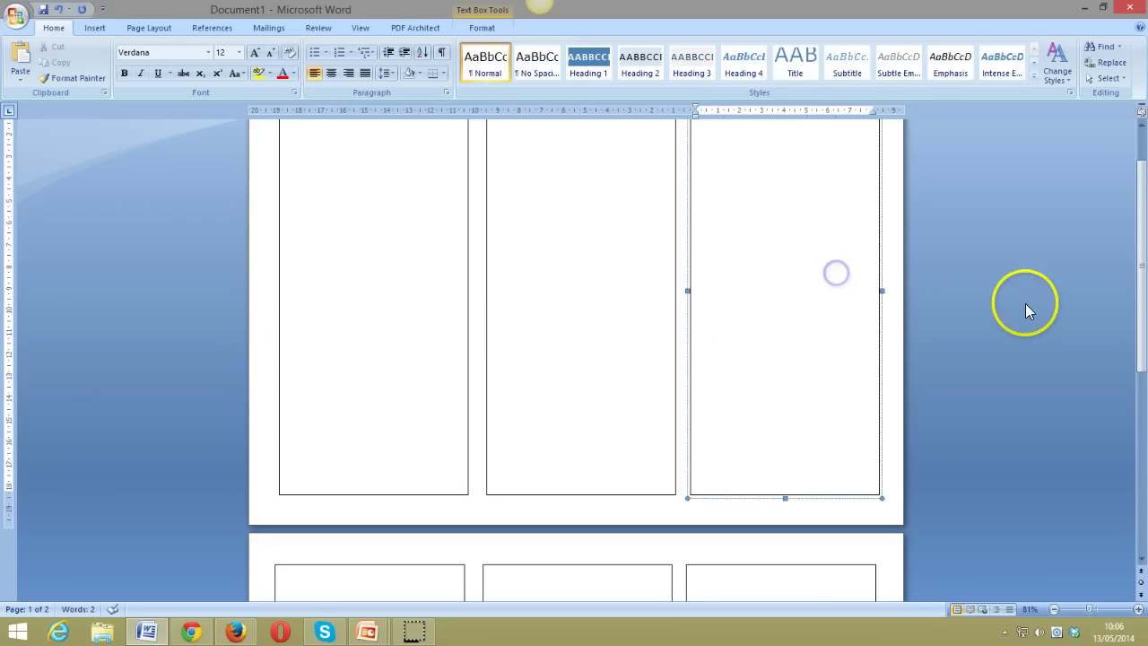
scroll(1027, 306, "up", 1)
scroll(1028, 309, "down", 1)
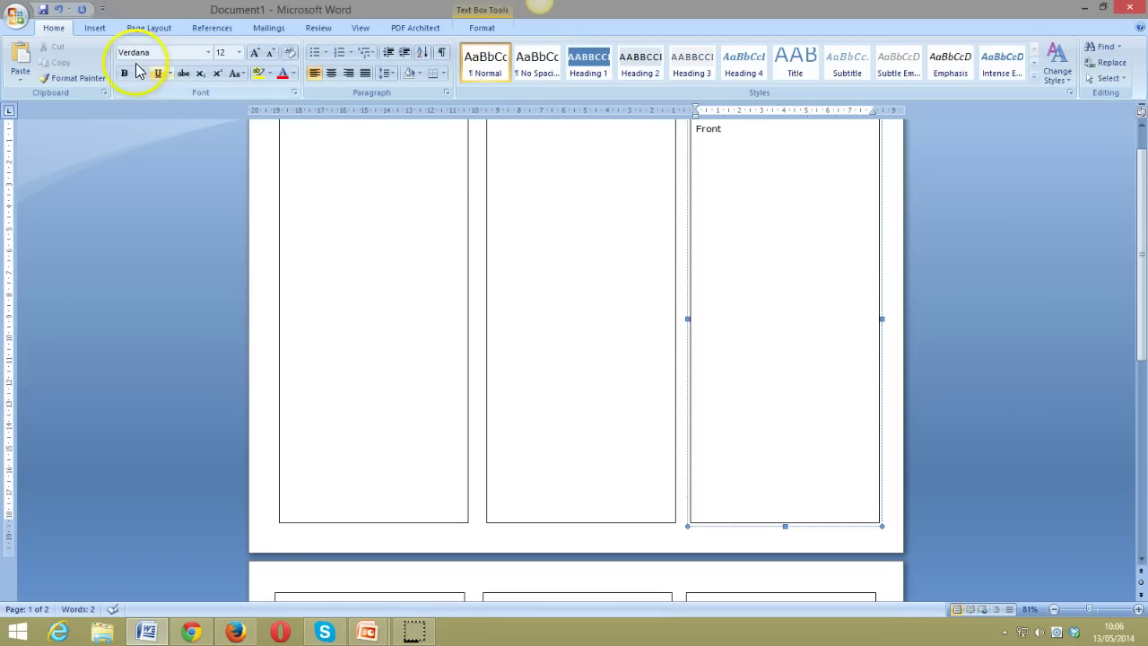
left_click(479, 30)
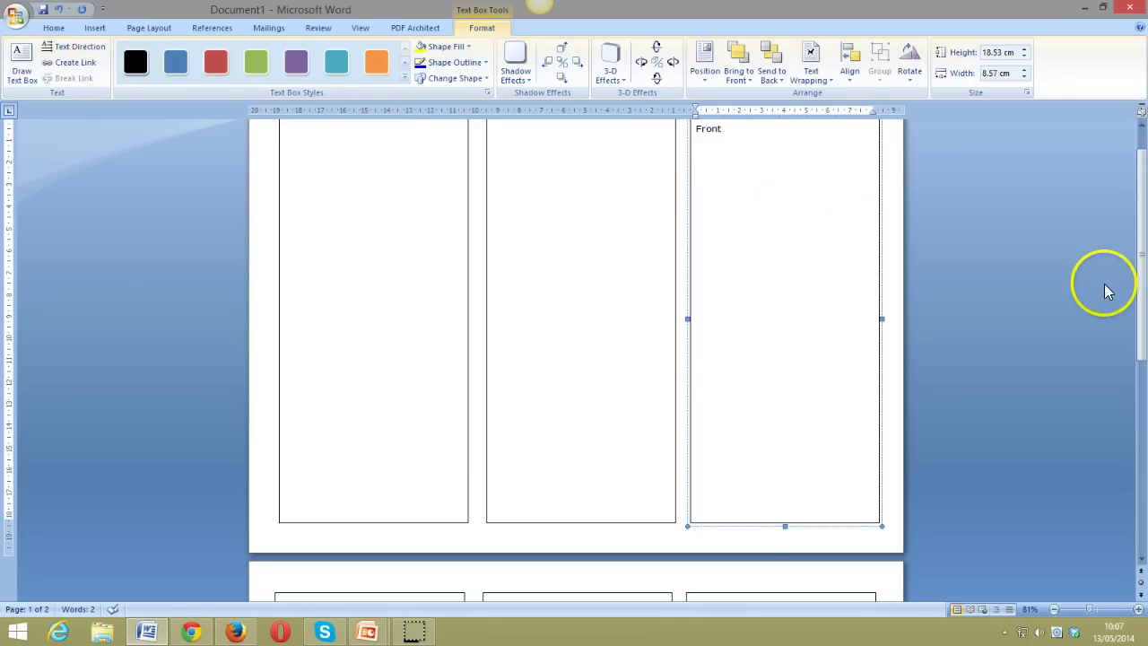
left_click_drag(1139, 278, 1140, 319)
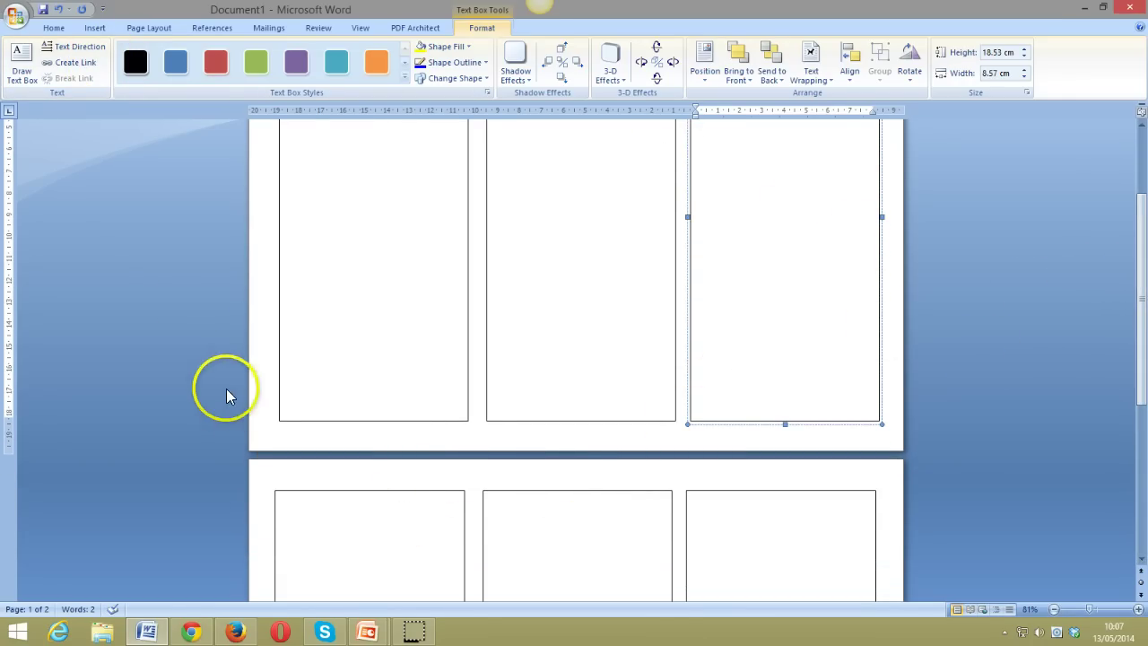
left_click(67, 64)
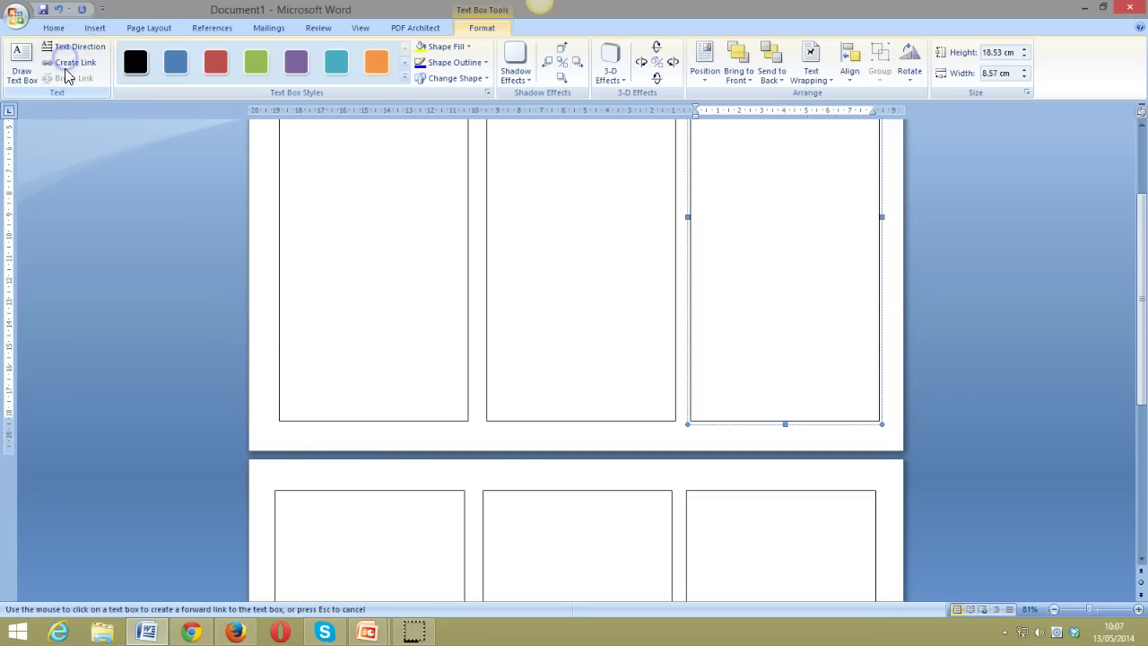
left_click(312, 511)
left_click(333, 500)
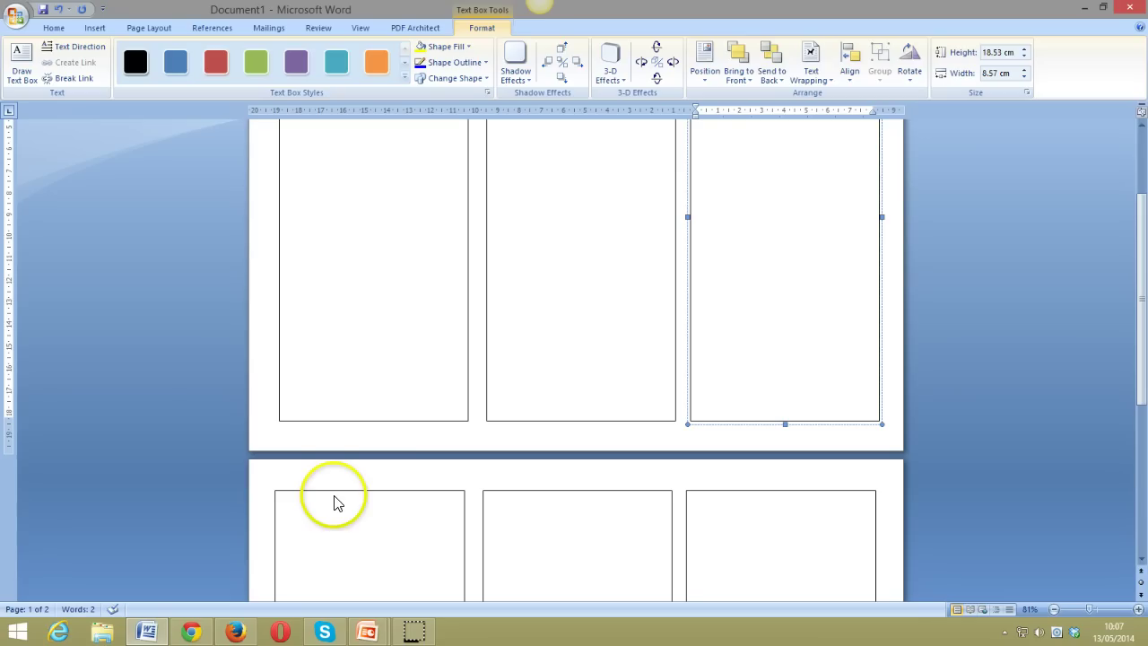
- Link the second page's left text box to its middle one, and the middle one to the right one
left_click(333, 493)
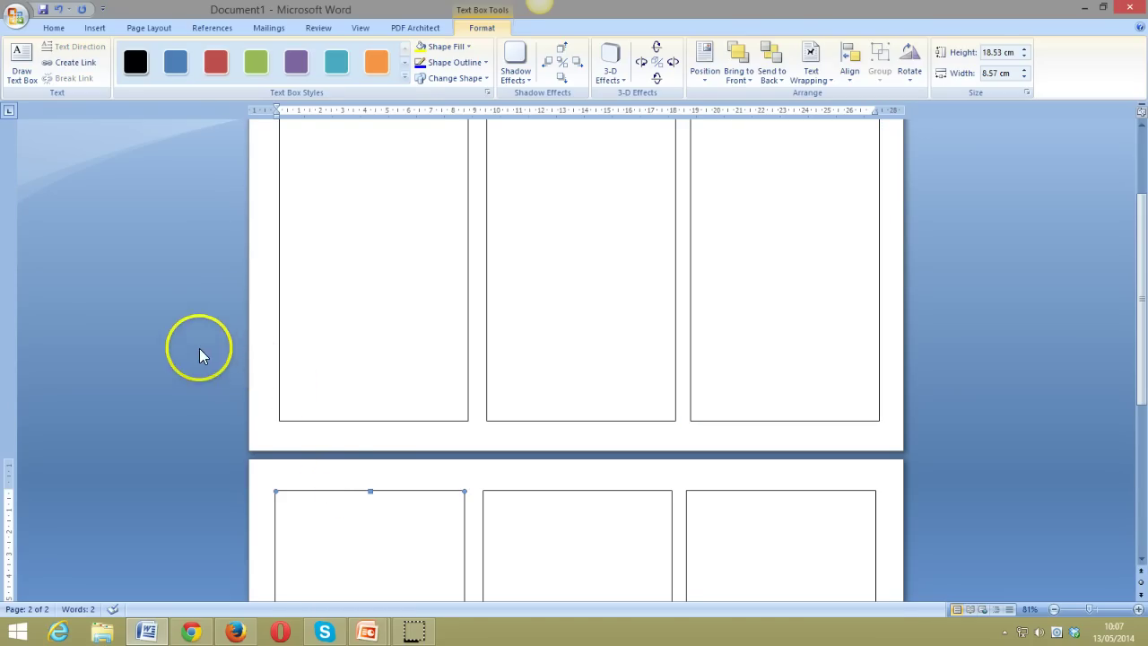
left_click(74, 62)
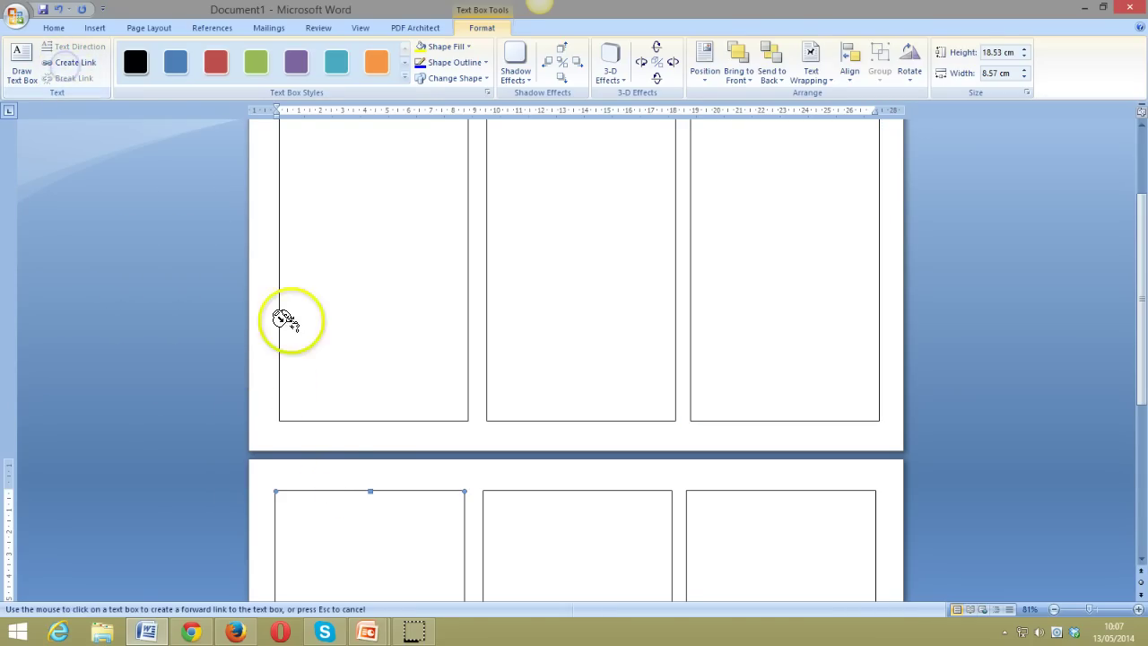
left_click(518, 517)
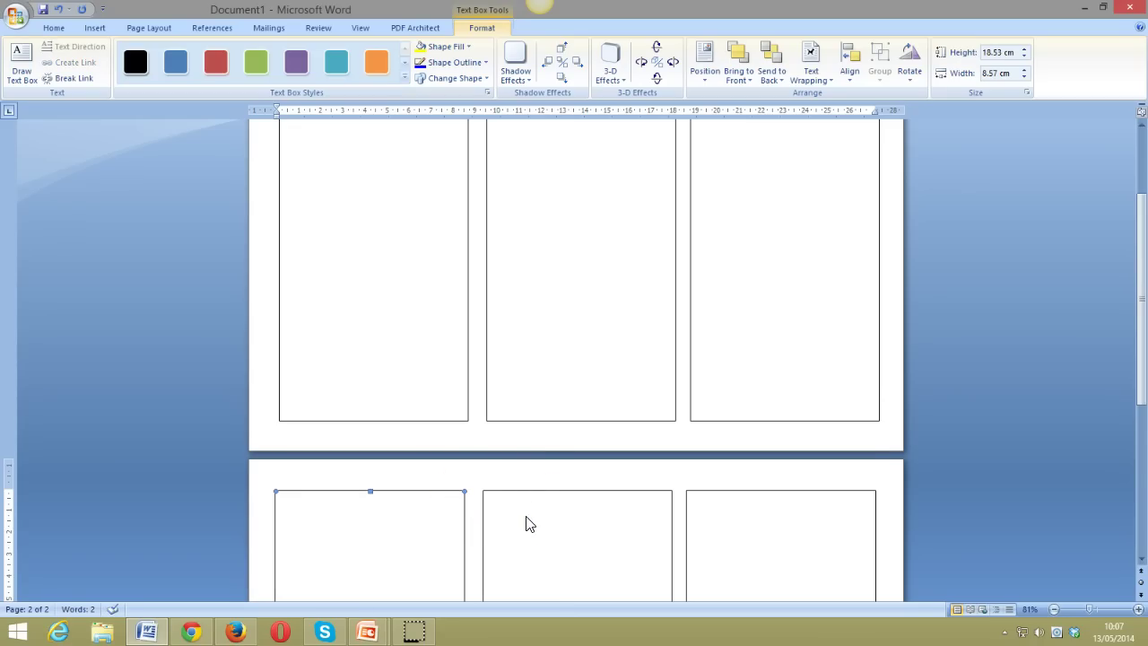
left_click(530, 494)
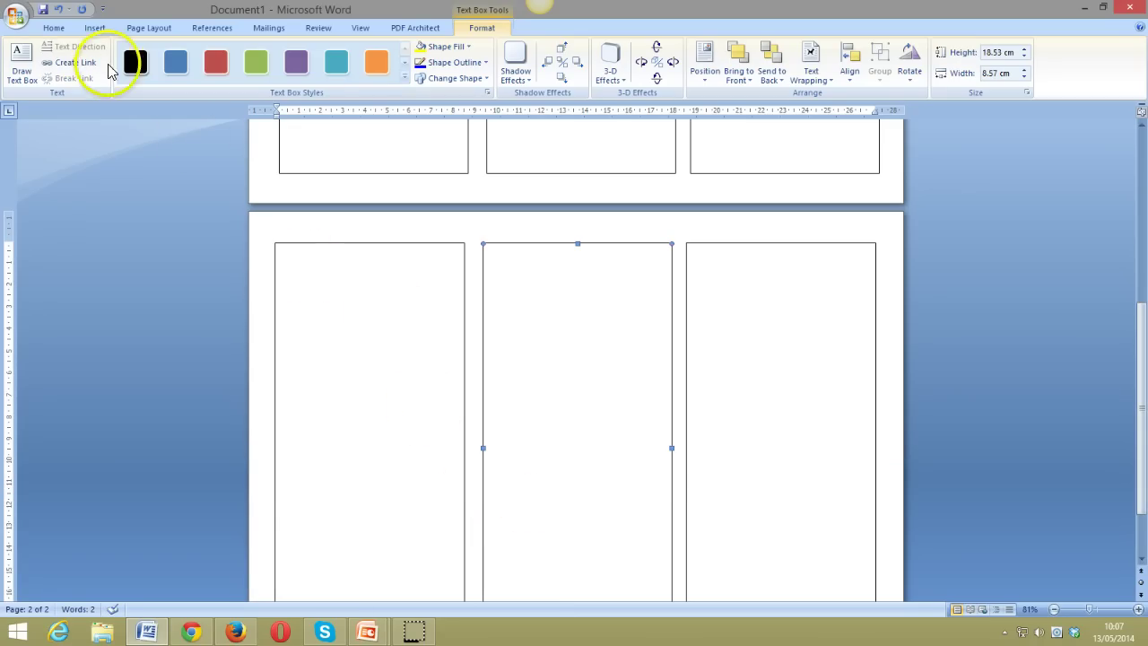
left_click(75, 63)
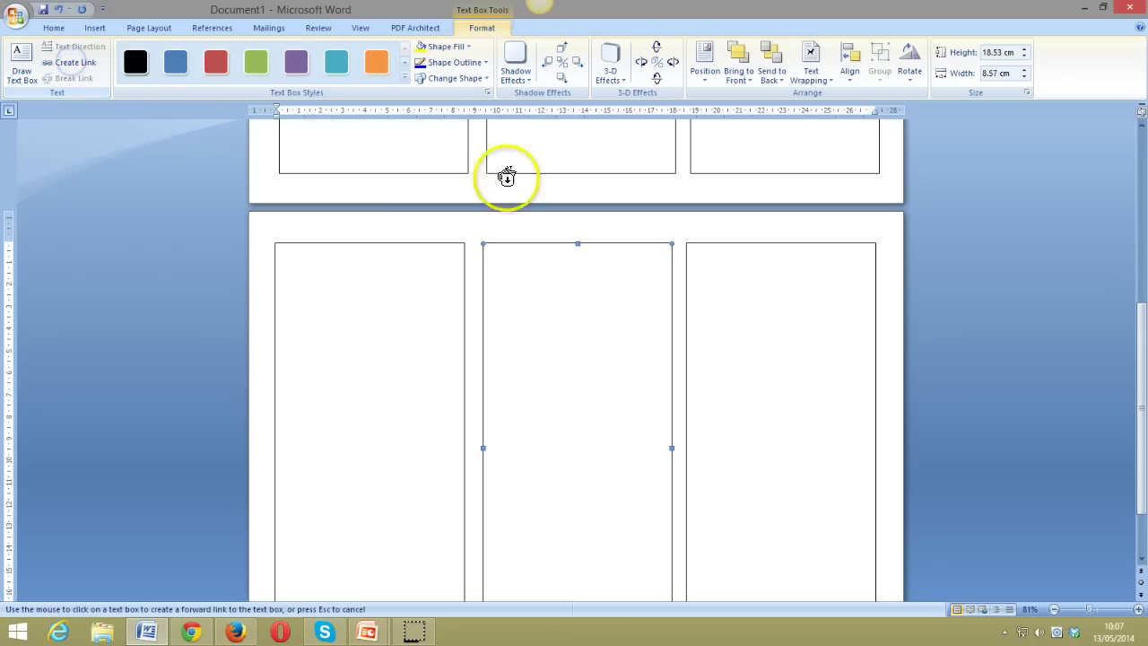
left_click(748, 324)
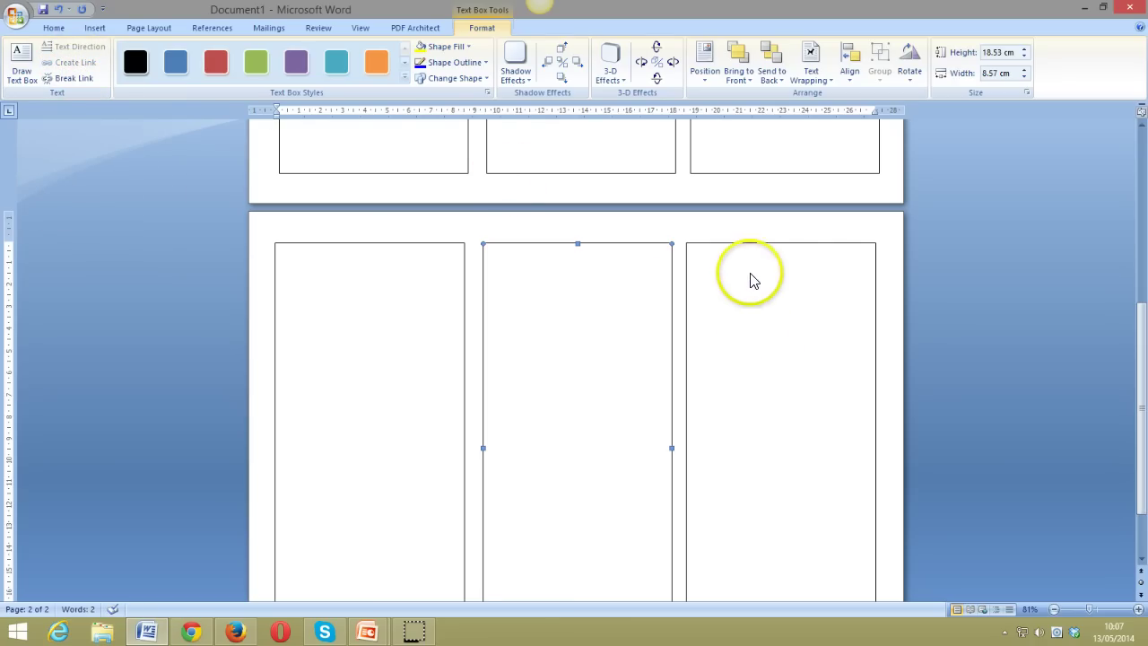
- Link the second page's right text box to the left text box on the first page
left_click(751, 244)
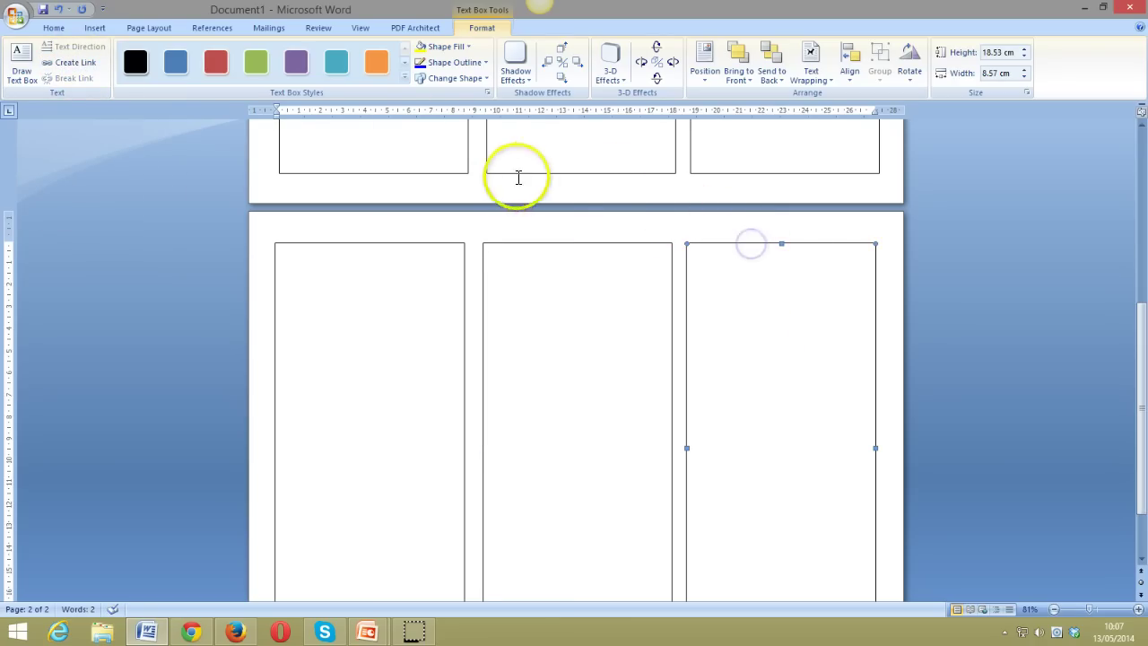
left_click(74, 62)
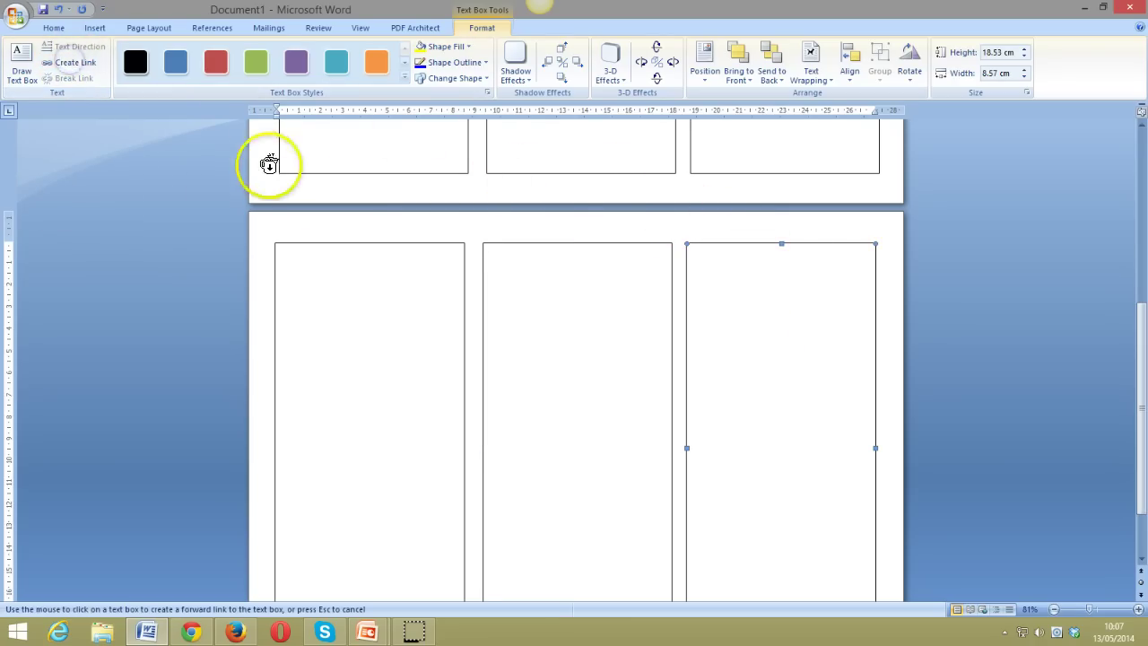
scroll(362, 236, "up", 3)
left_click(361, 235)
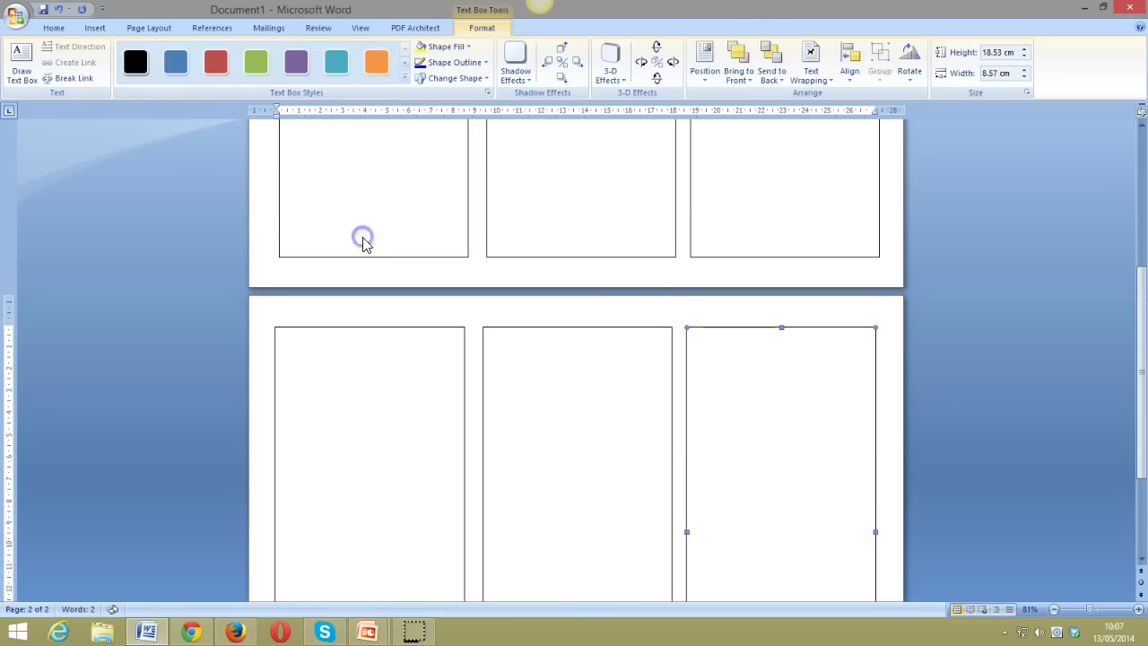
- Link the first page's left text box to its middle one, and place the cursor in the "Front" text box
left_click(467, 203)
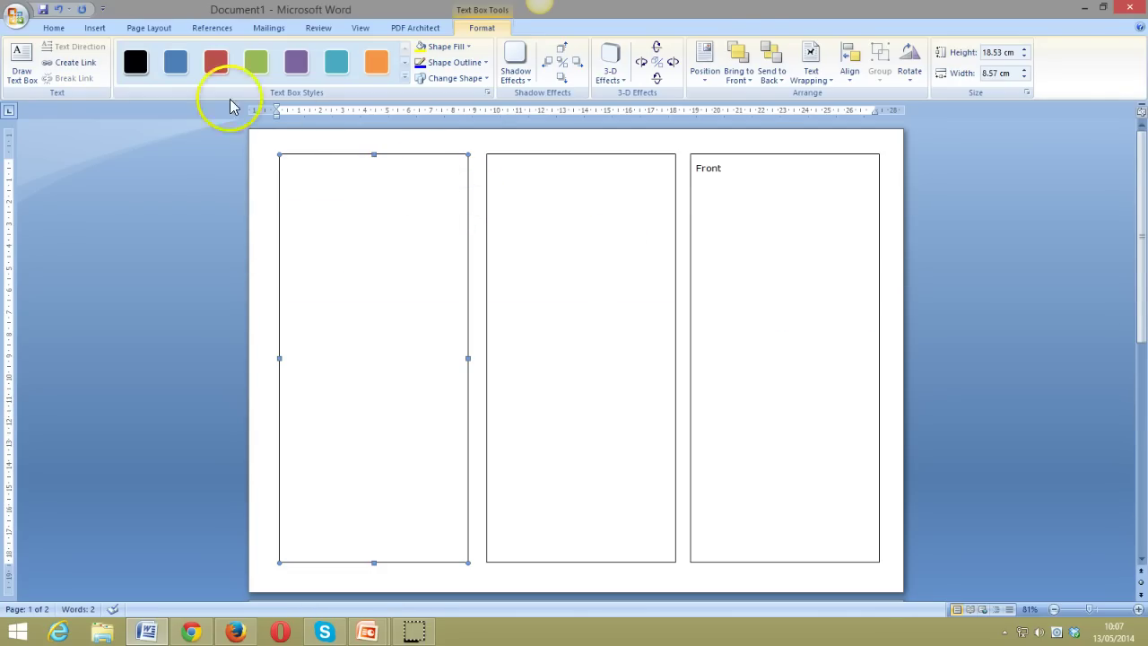
left_click(79, 64)
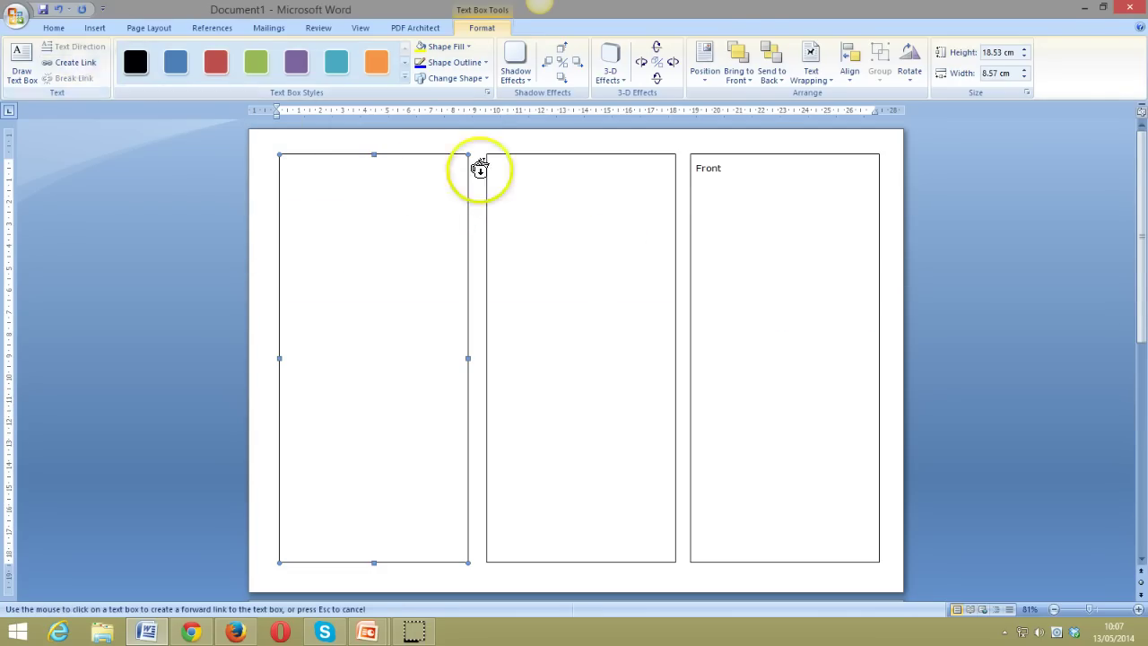
left_click(531, 190)
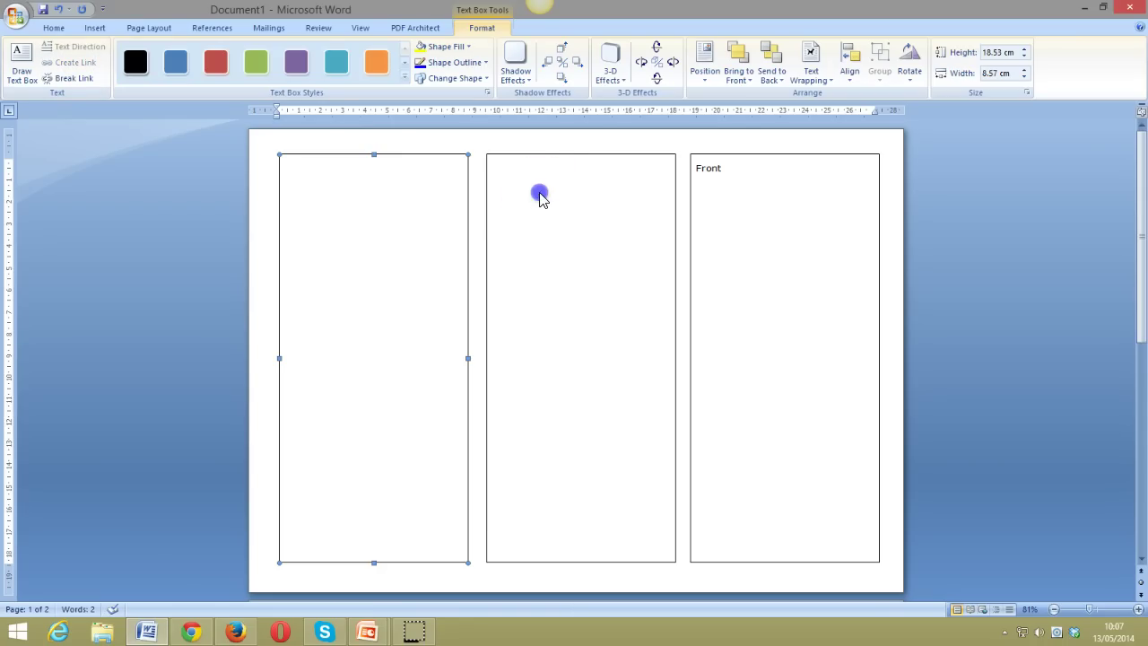
left_click(542, 152)
left_click(765, 181)
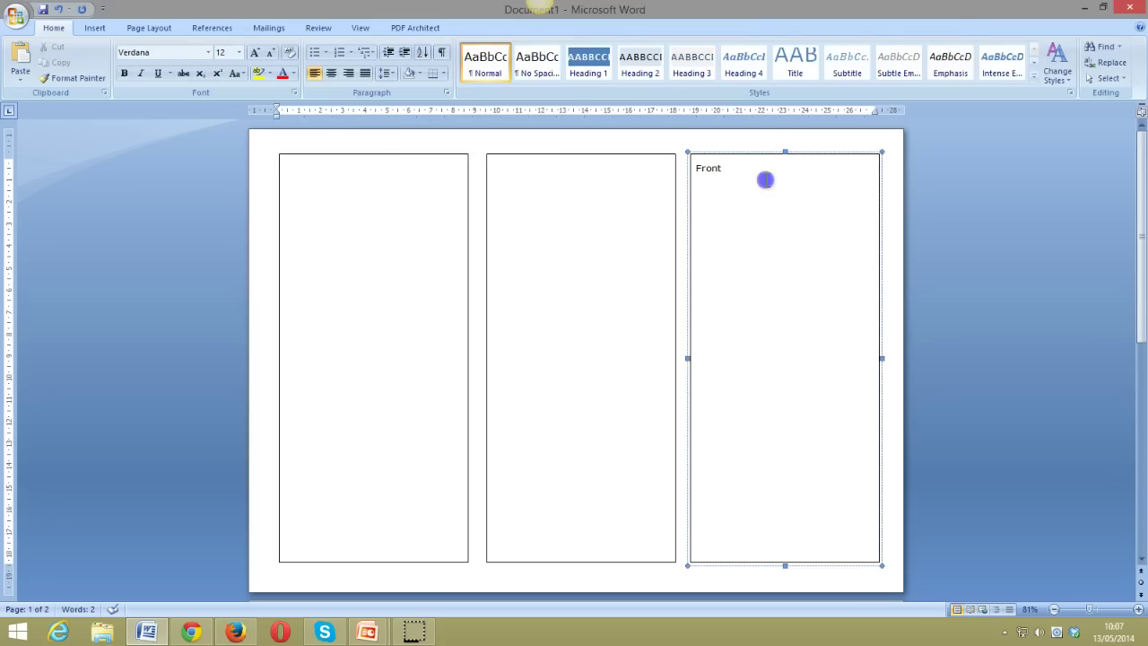
- Switch to PowerPoint and copy the whole Lorem ipsum paragraph from the LorumIpsum.net slide
left_click(739, 167)
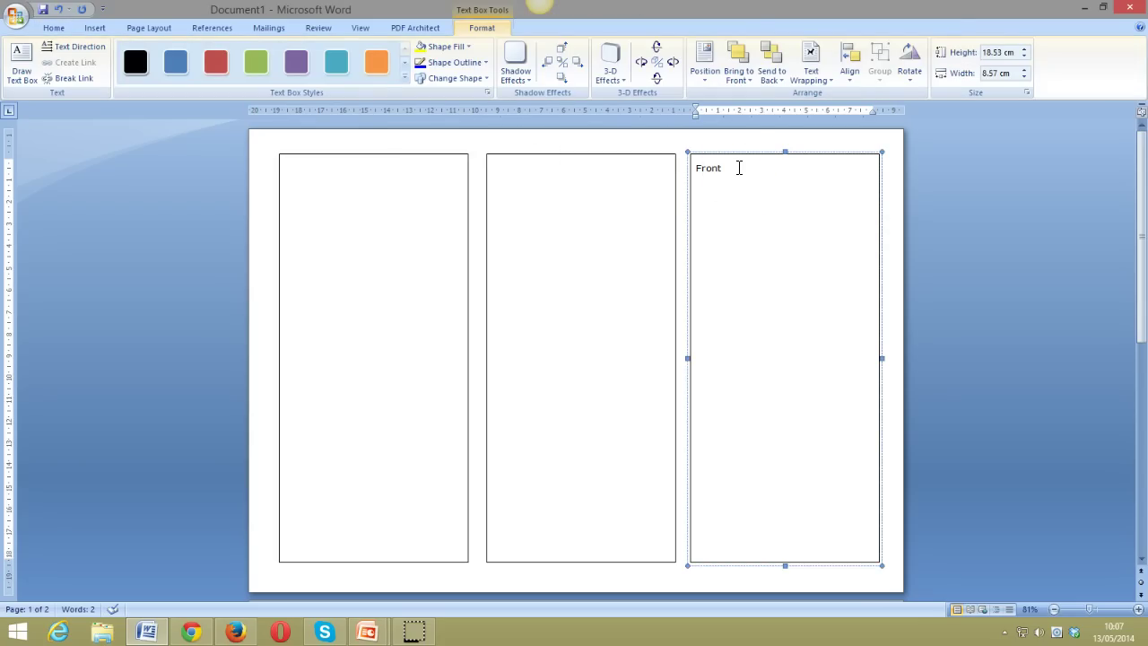
mouse_move(740, 168)
left_mouse_down()
mouse_move(725, 195)
mouse_move(759, 176)
left_mouse_up()
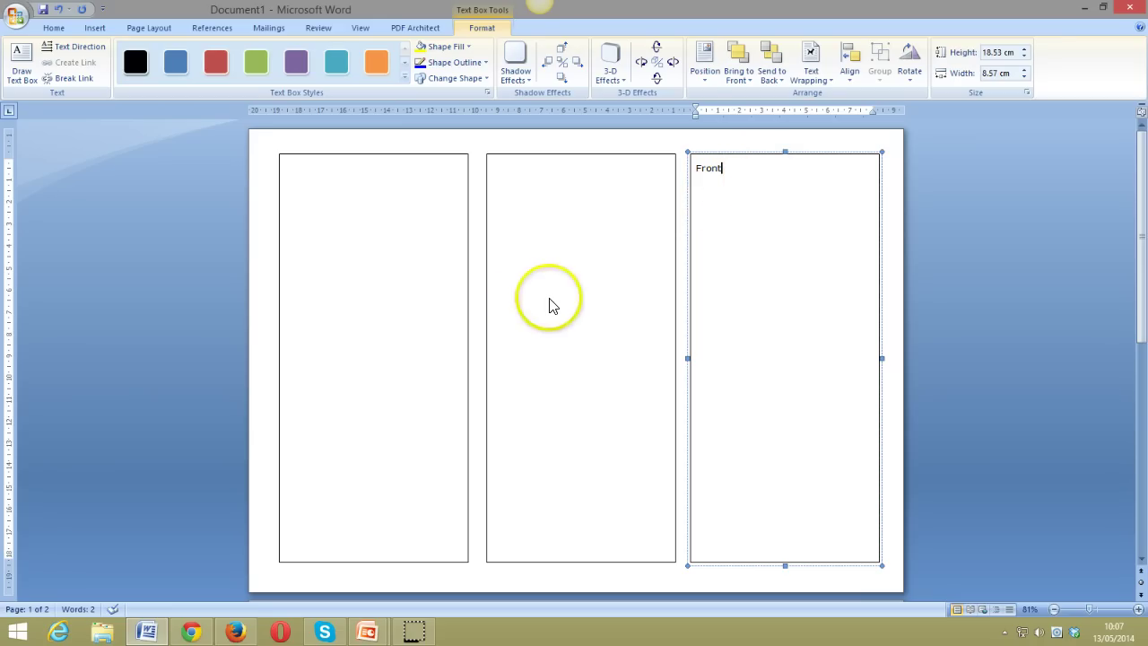
left_click(367, 635)
left_click(420, 583)
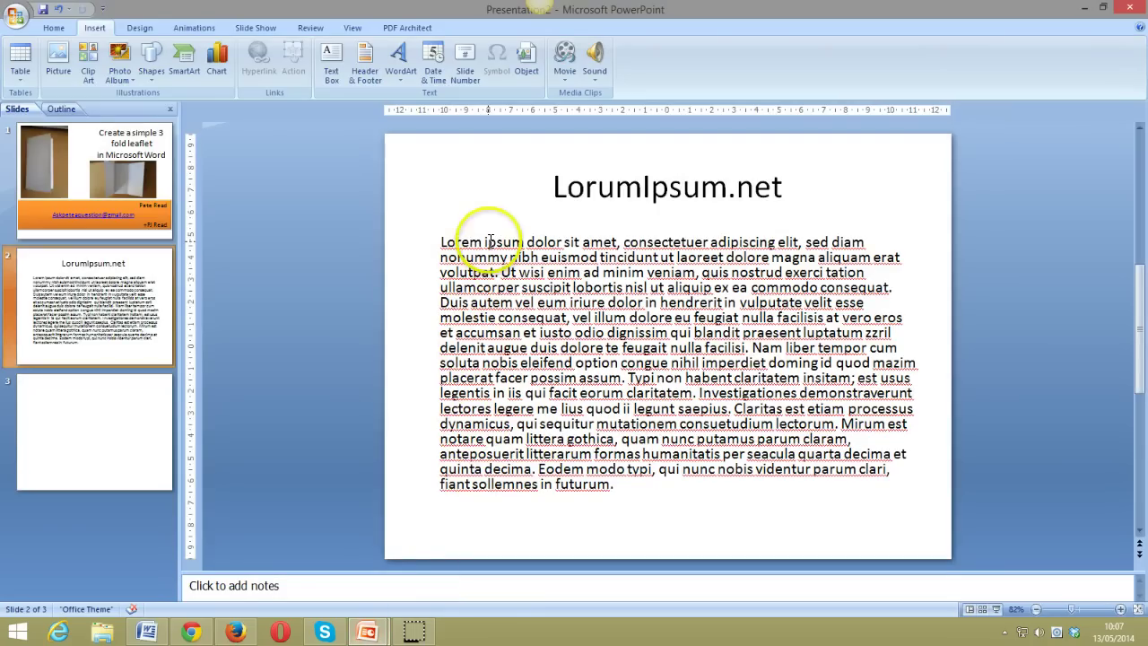
left_click(443, 243)
left_click_drag(443, 244, 625, 483)
right_click(623, 446)
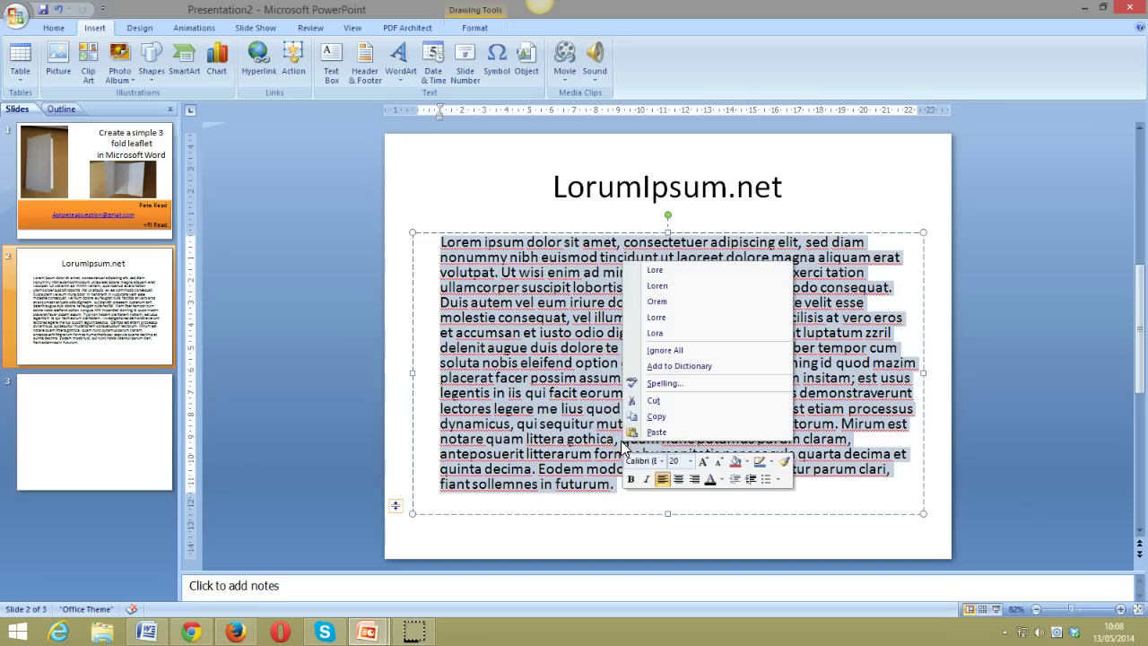
left_click(652, 418)
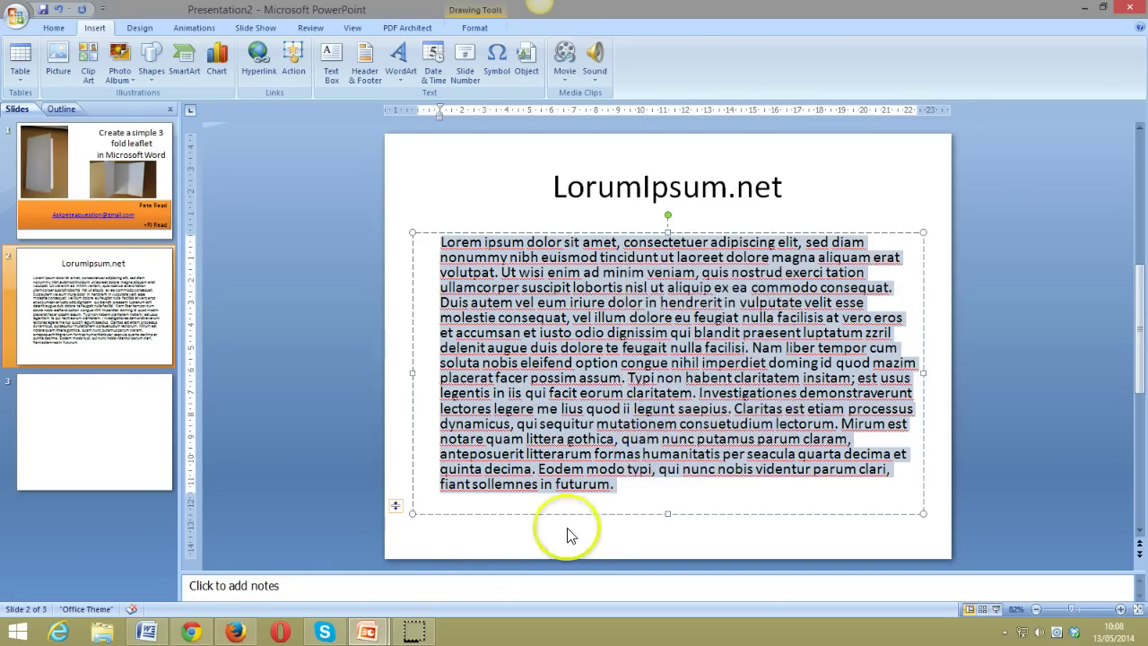
- Switch back to Word and paste the copied paragraph five times after "Front" so it flows through the linked text boxes
left_click(146, 632)
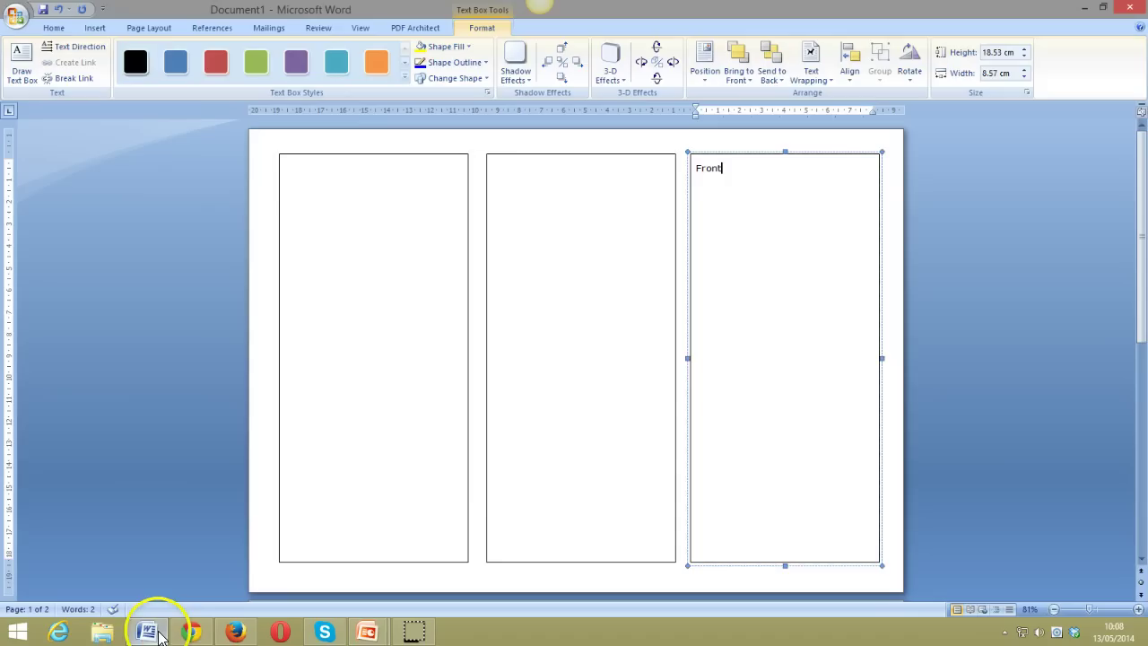
left_click(742, 180)
key("ctrl+v")
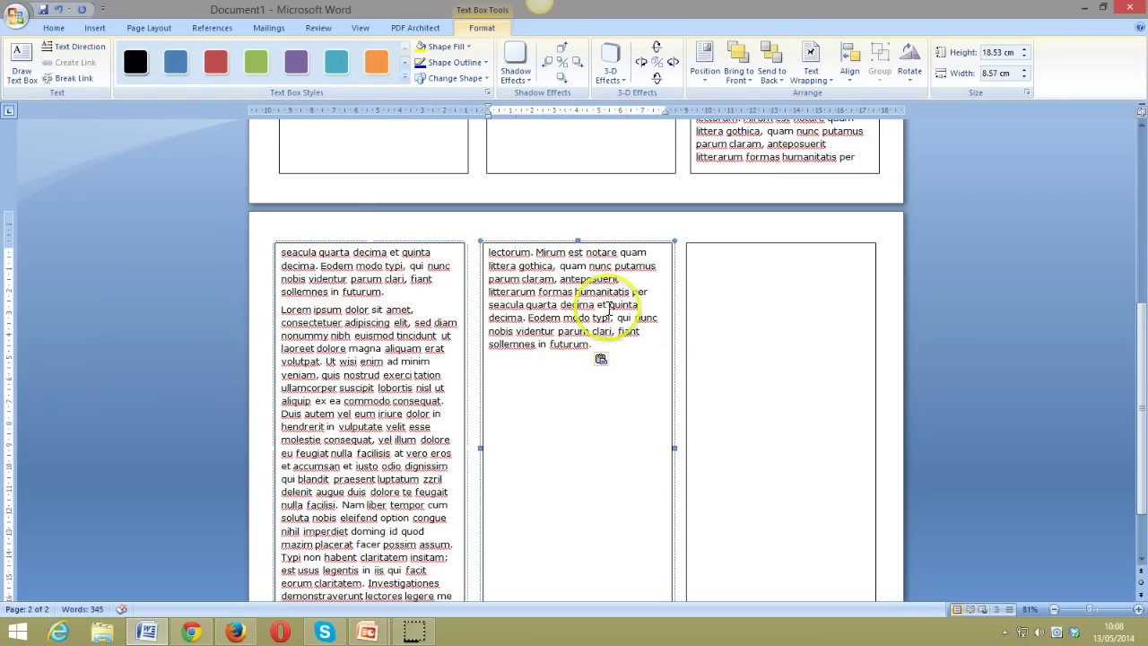
key("ctrl+v")
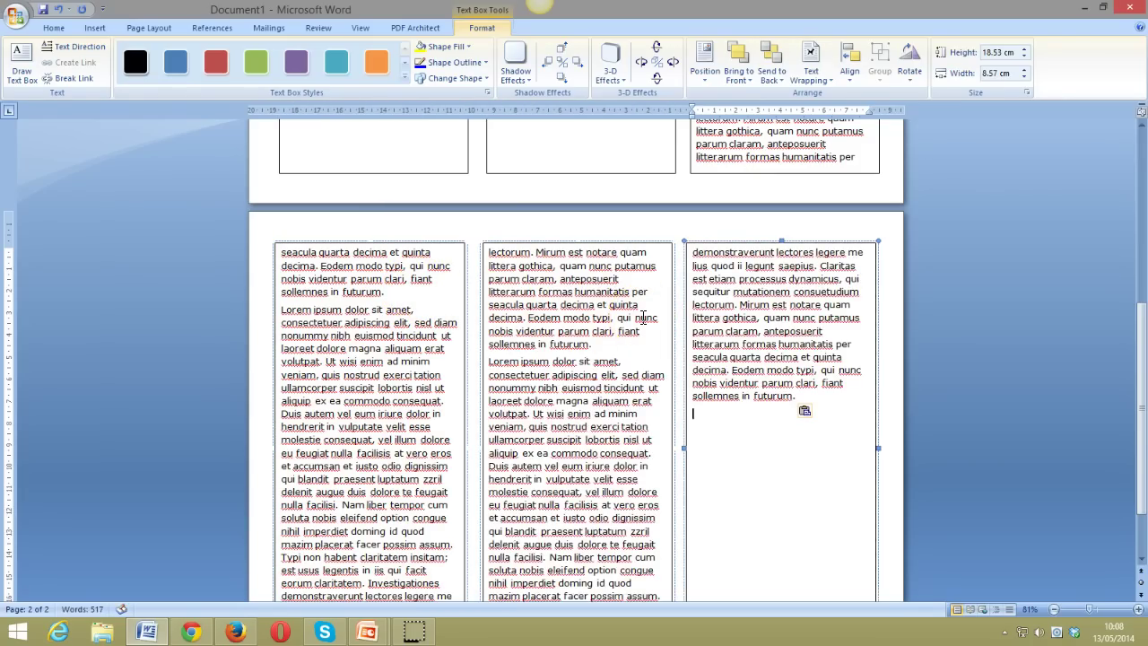
key("ctrl+v")
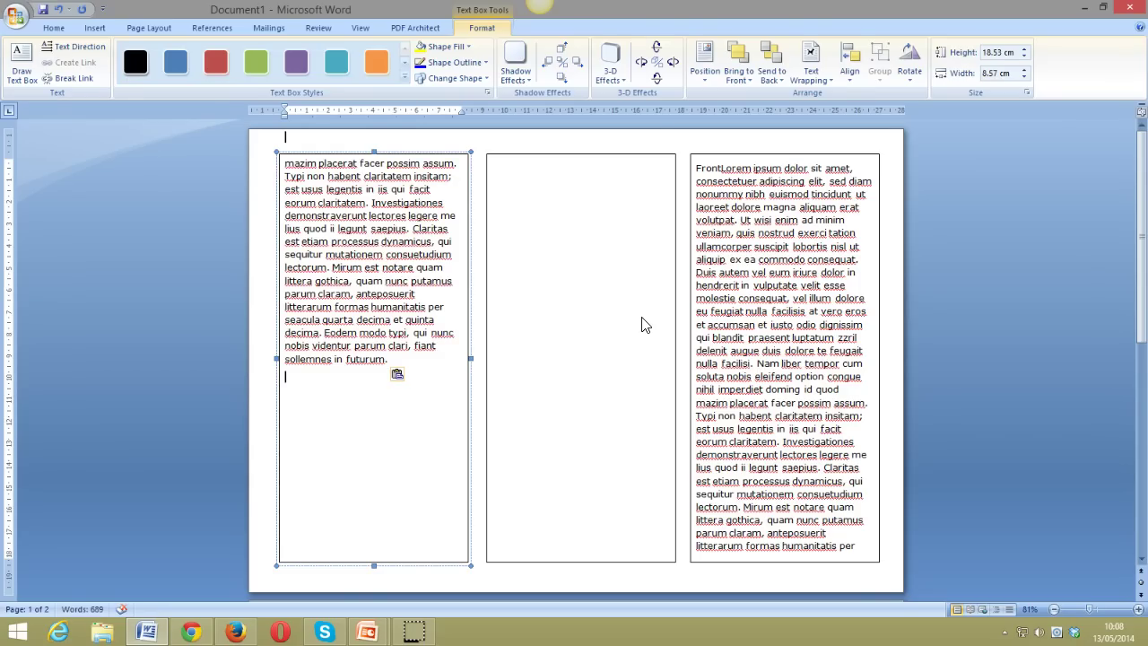
key("ctrl+v")
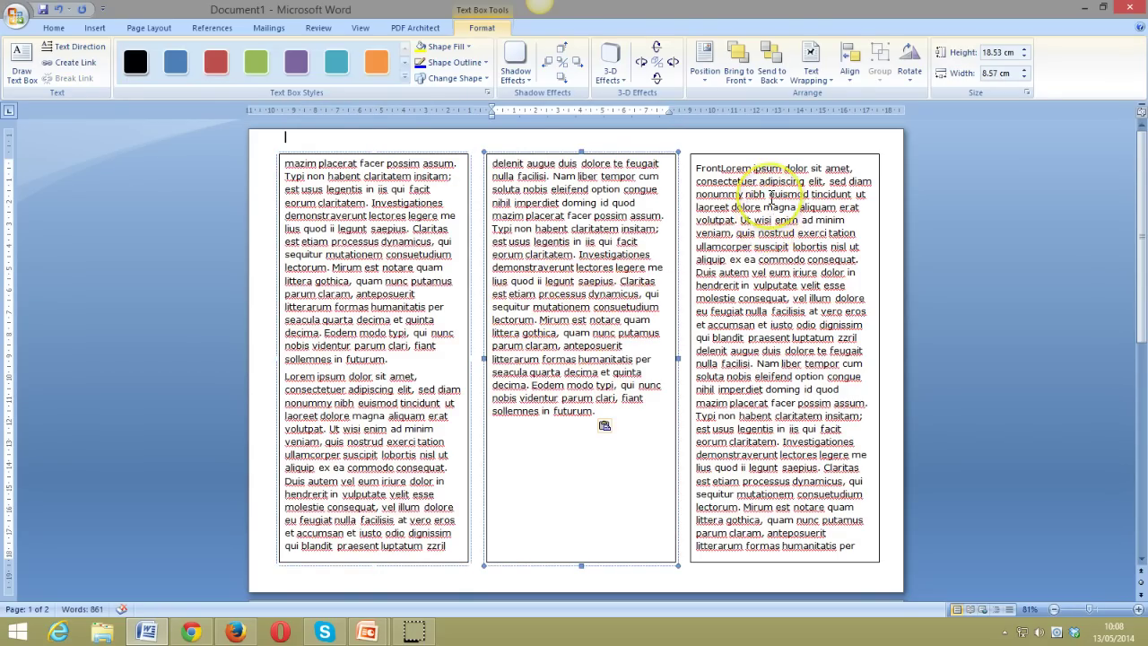
- Add the line "This is a title" above the text in the front text box and apply the Title style
scroll(772, 197, "down", 2)
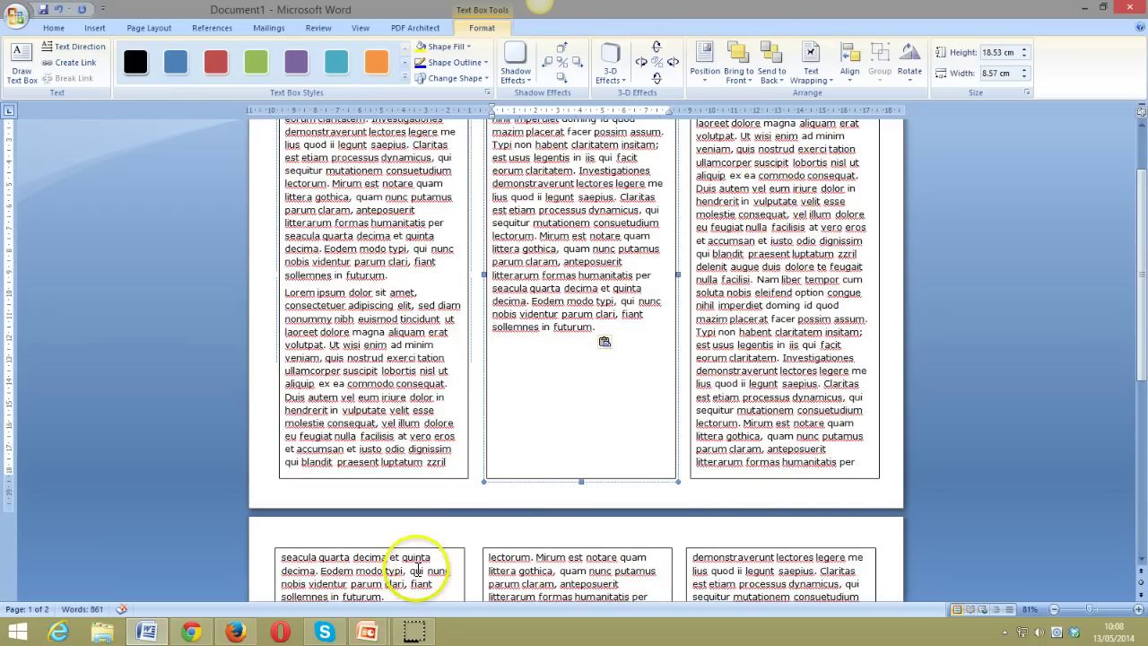
scroll(735, 454, "up", 1)
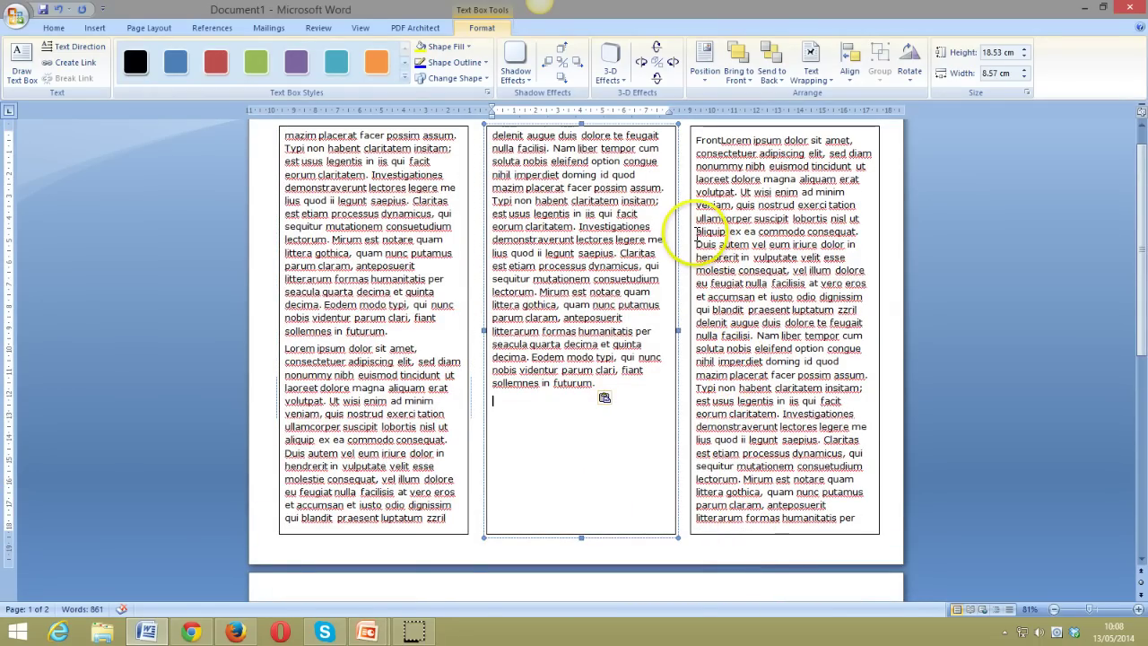
left_click(696, 138)
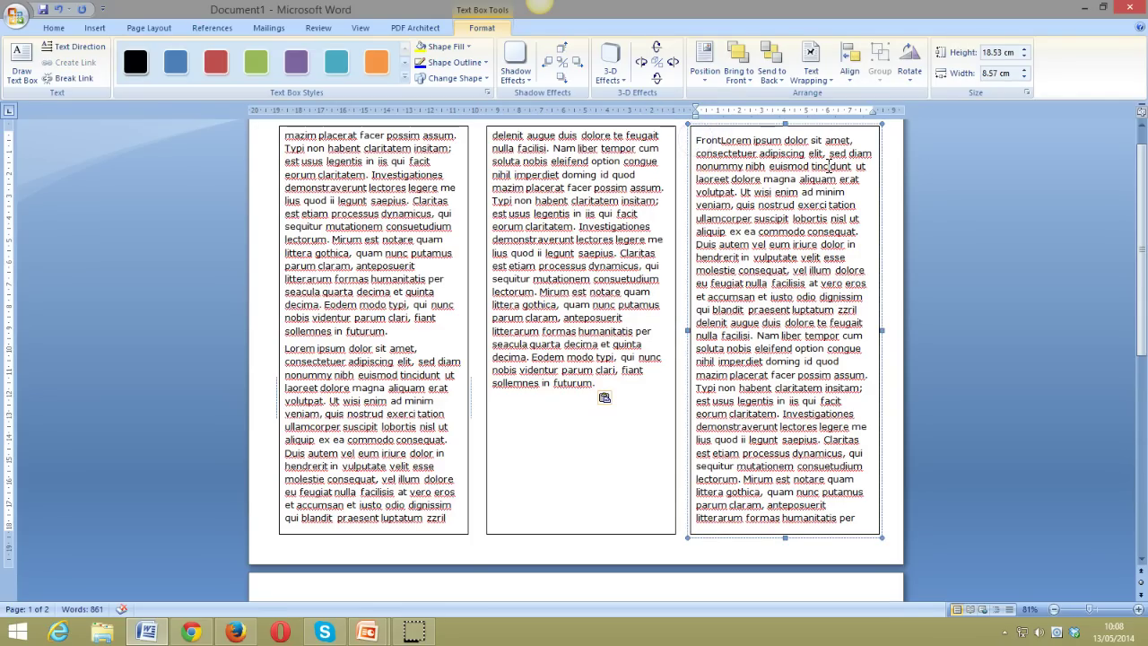
key("Return")
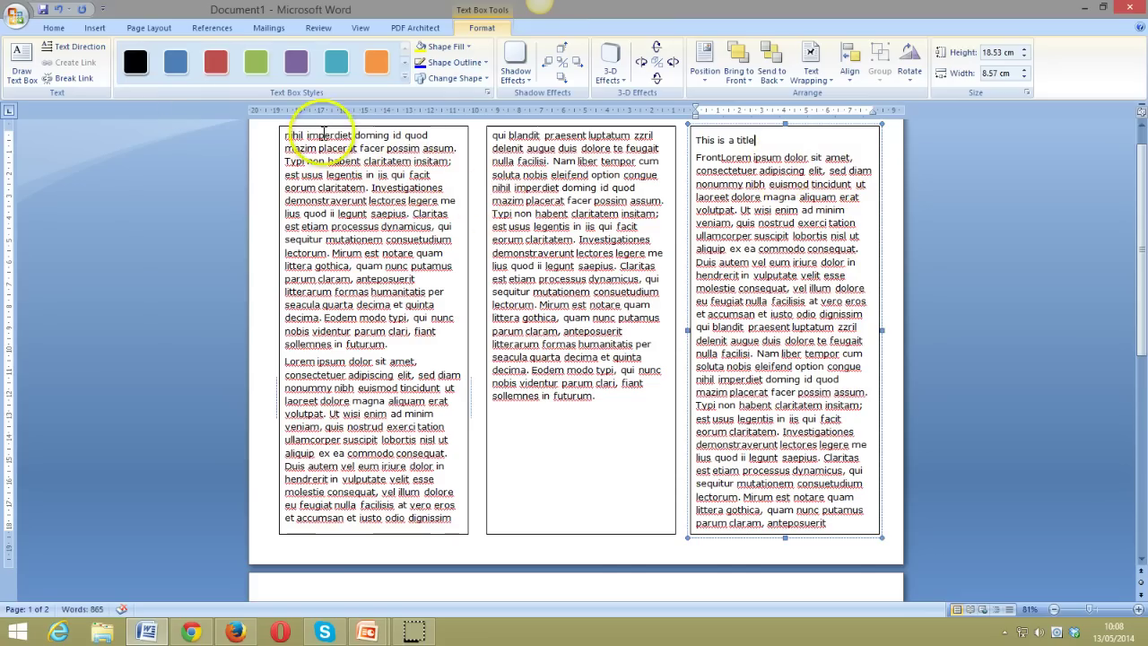
left_click(54, 29)
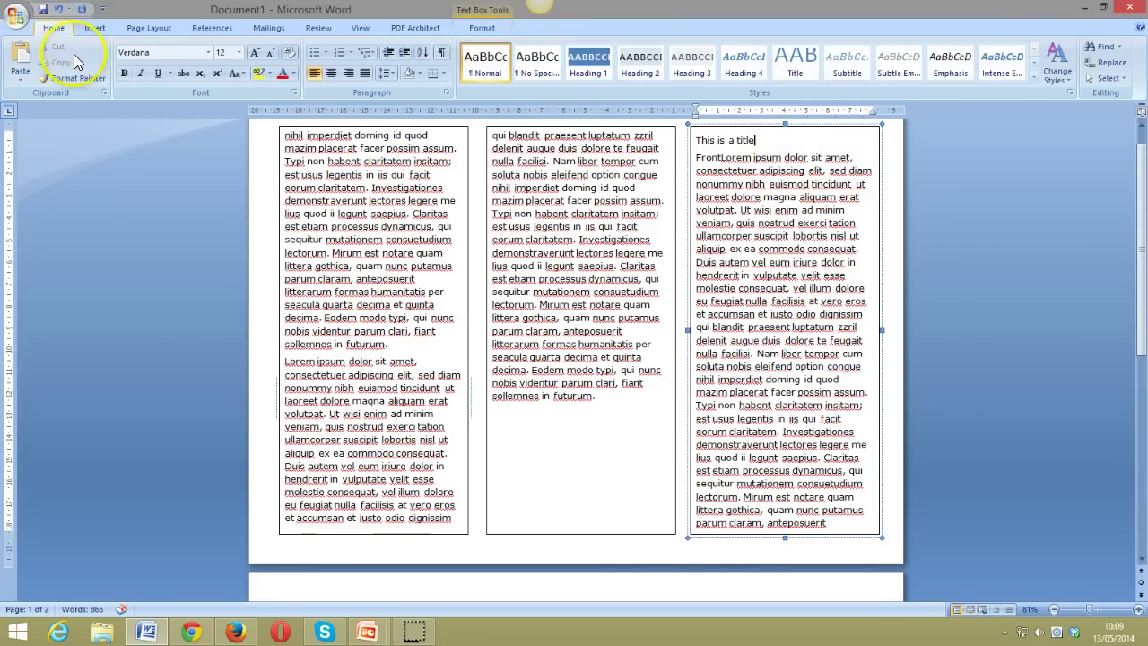
left_click(642, 65)
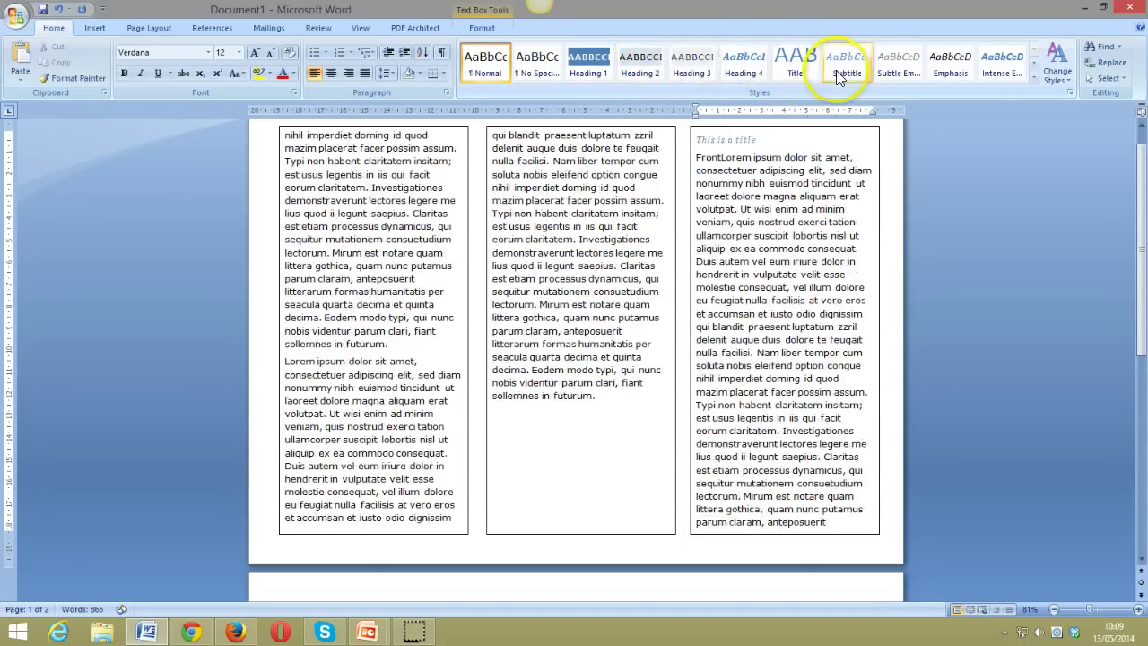
left_click(797, 67)
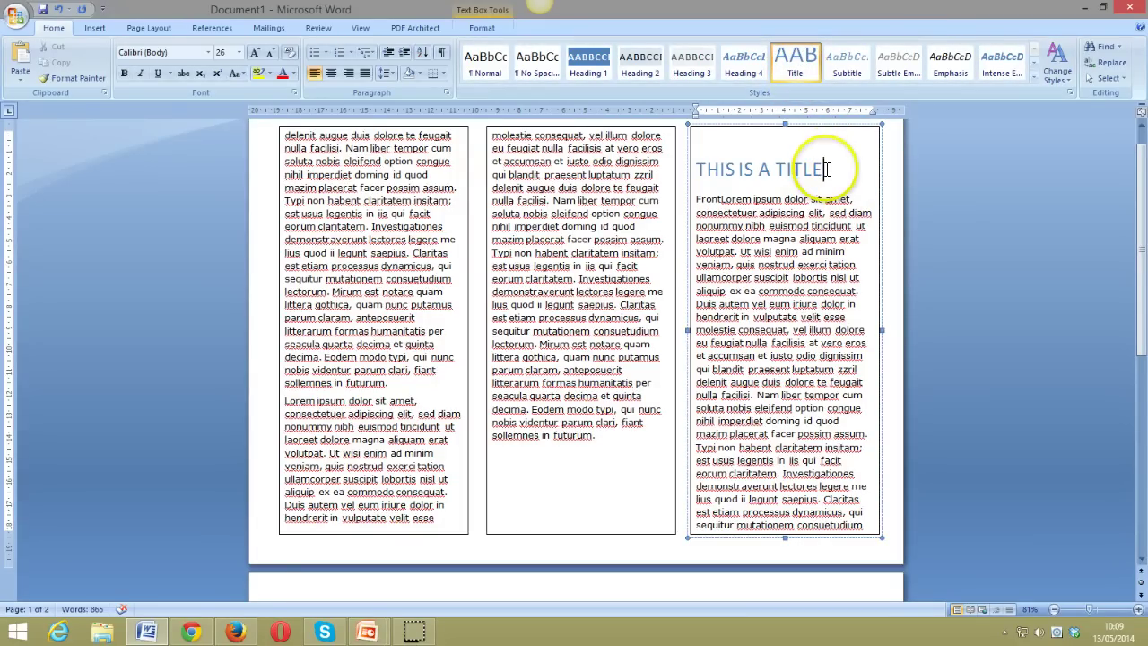
- Add a "subtitle" line below the title in the Subtitle style, followed by a blank line
key("Return")
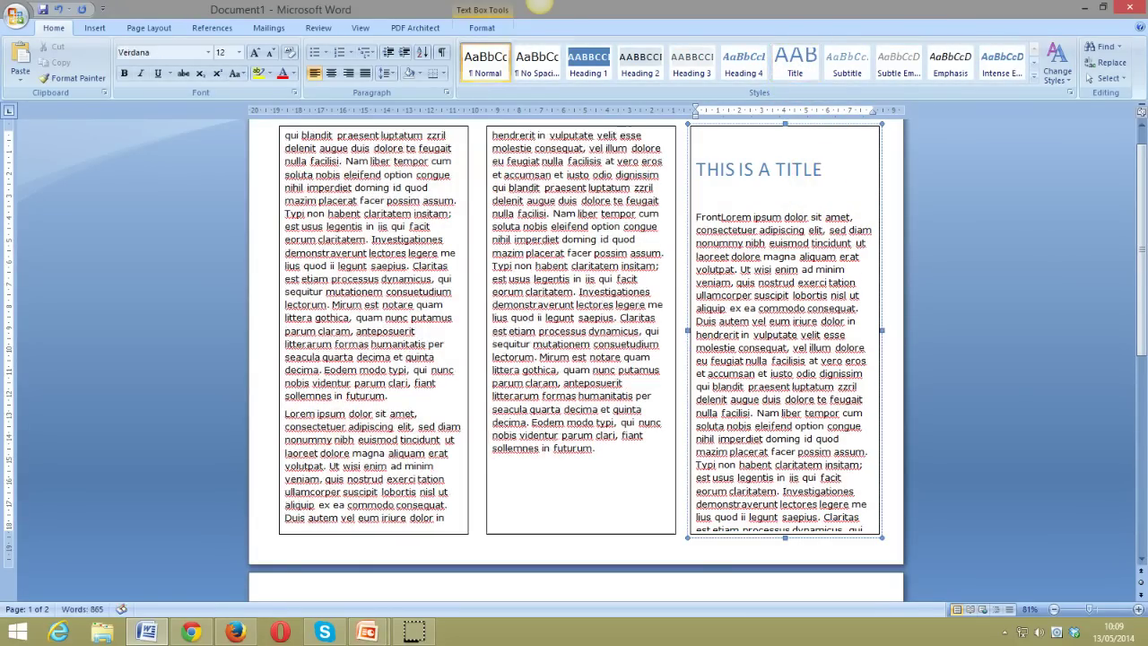
type("subtitle")
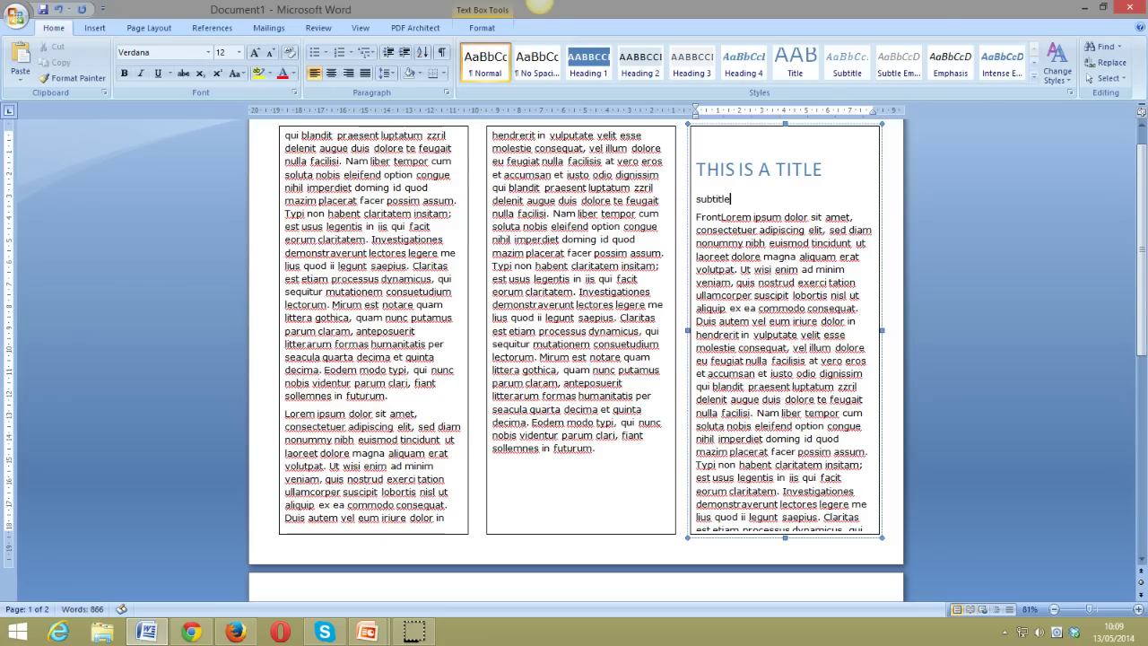
left_click(847, 63)
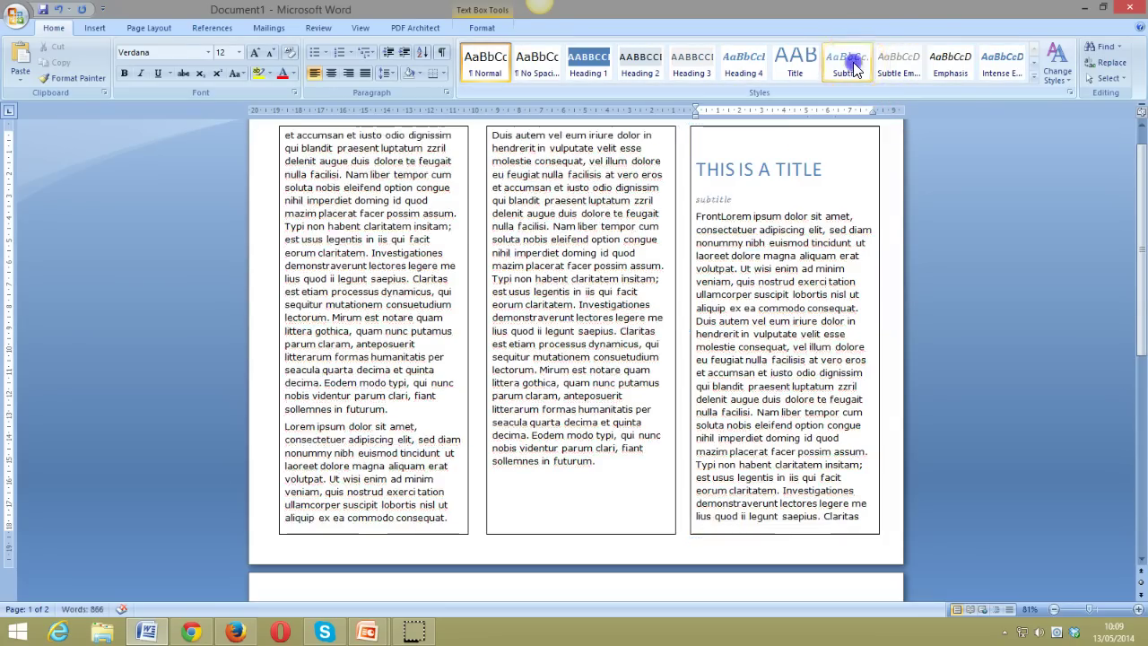
key("Return")
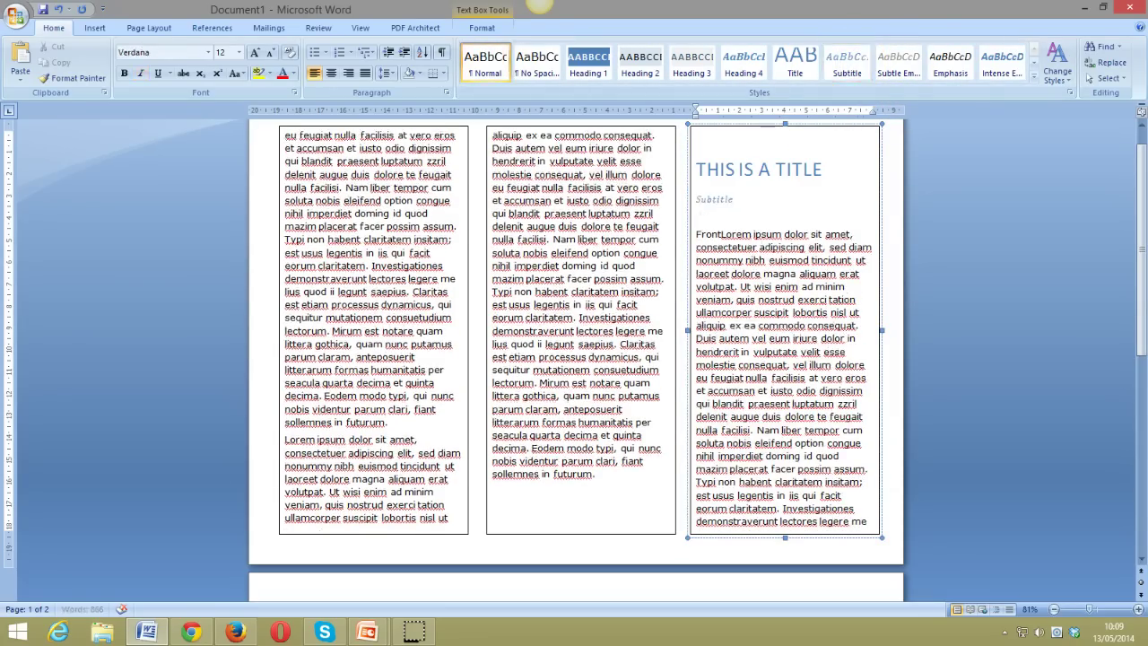
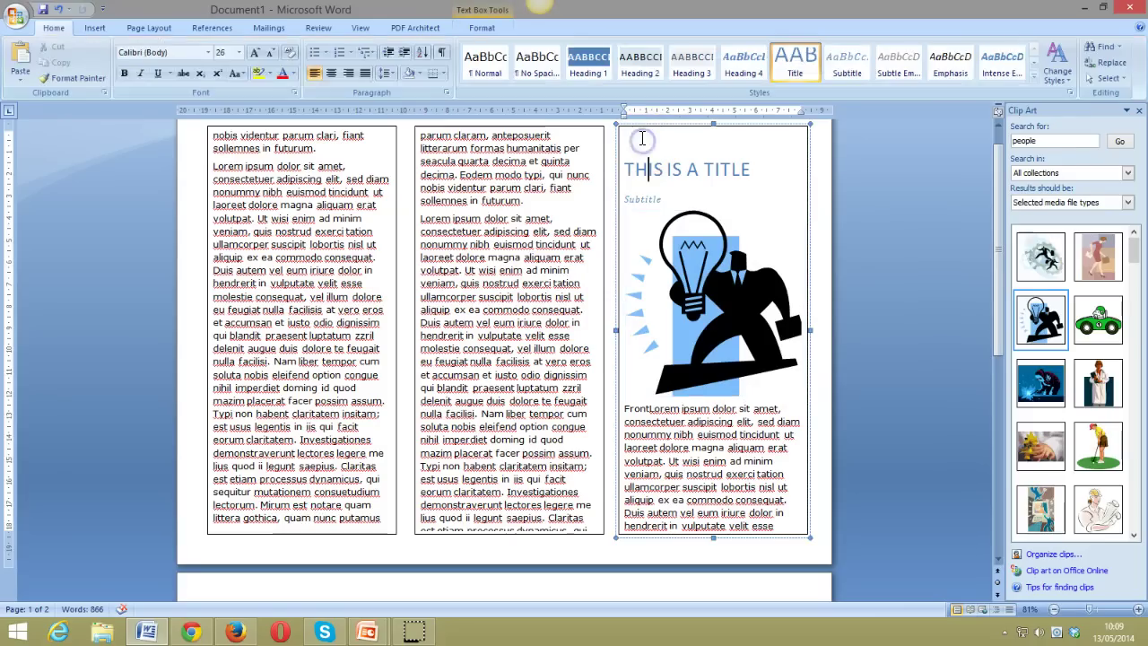
- Add blank space above the title and several blank lines between the subtitle and the light bulb picture on the front panel
key("Return")
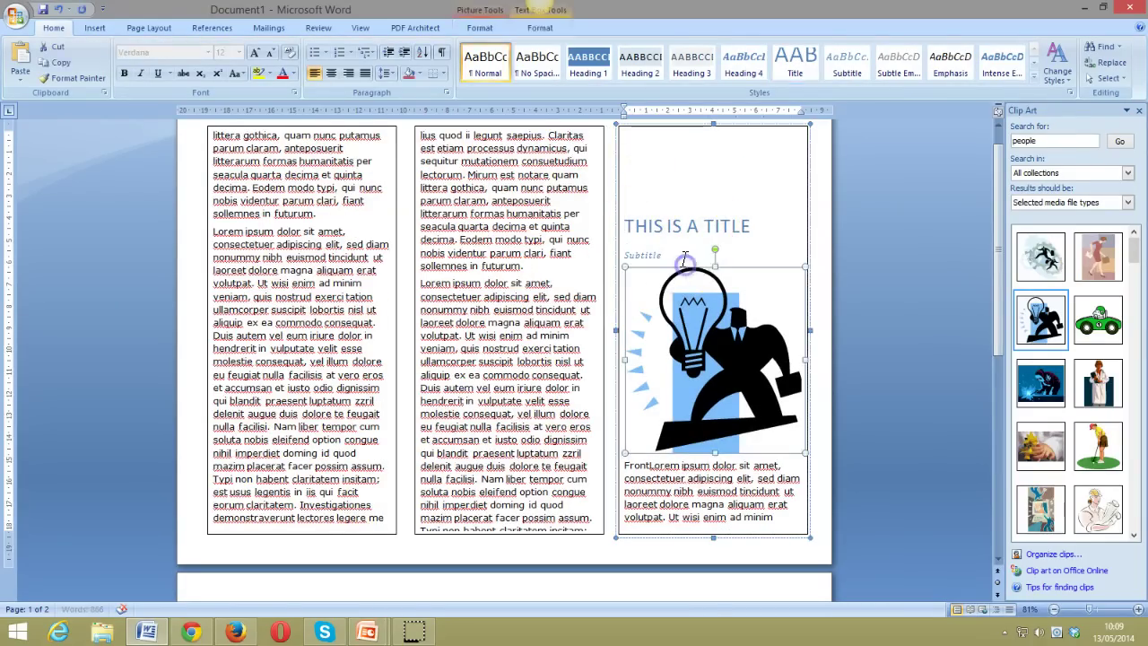
left_click(684, 255)
key("Return")
key("Return")
key("Return")
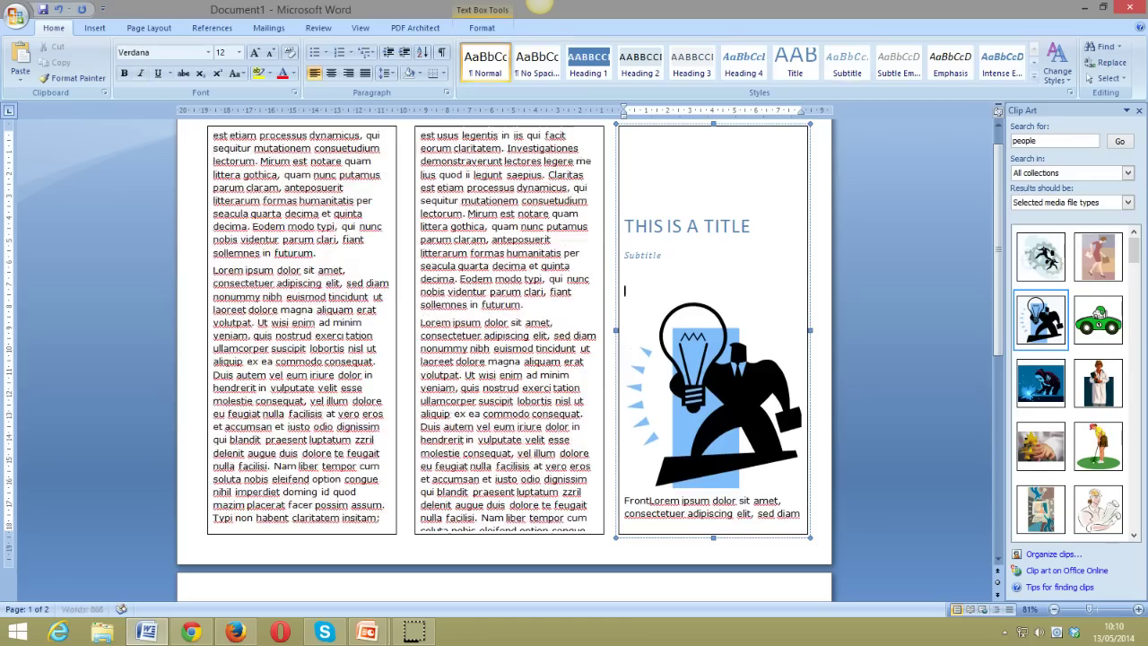
key("Return")
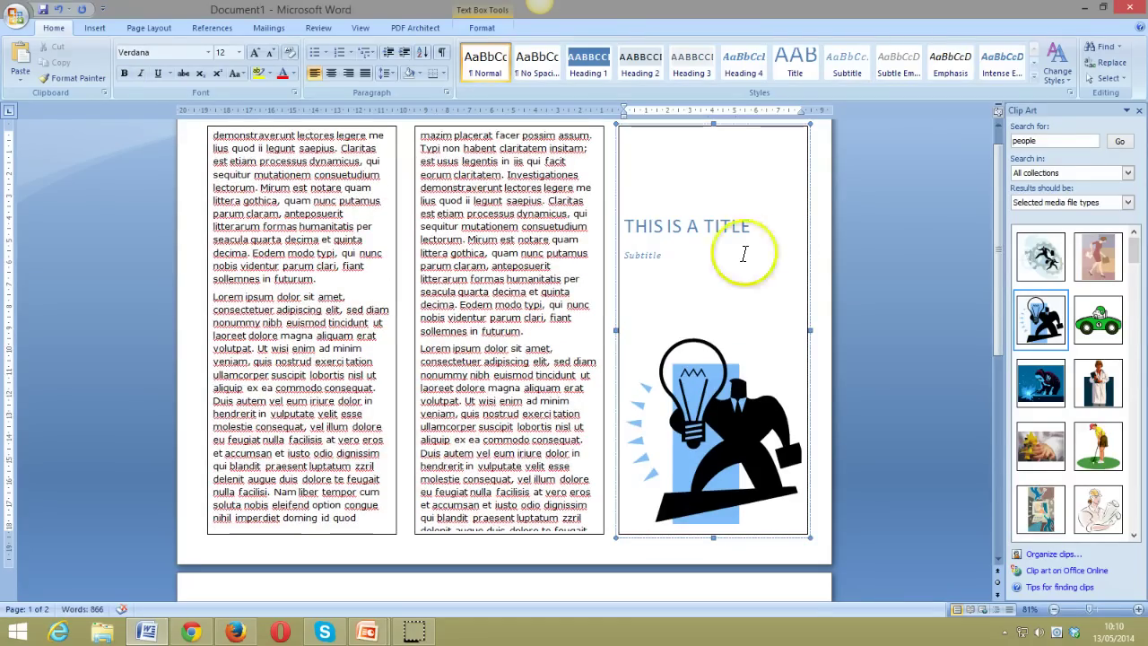
left_click(918, 195)
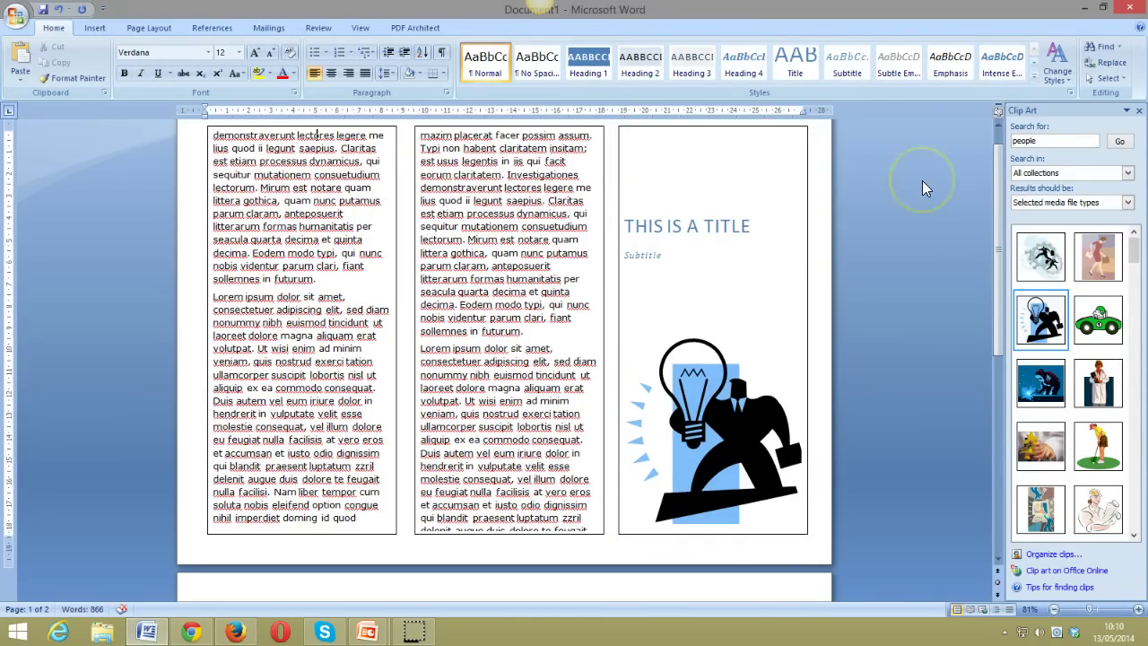
- Insert the green racing car clip art after the first sentences in the second page's left text box and enlarge it to nearly the column width
scroll(922, 180, "down", 2)
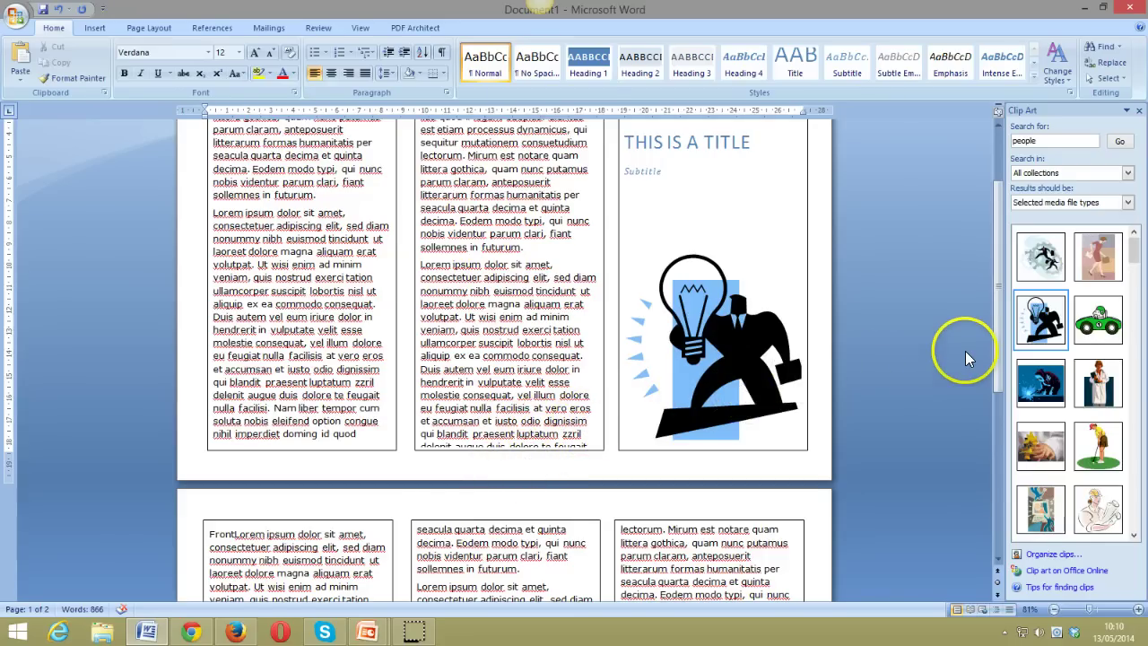
scroll(965, 357, "down", 1)
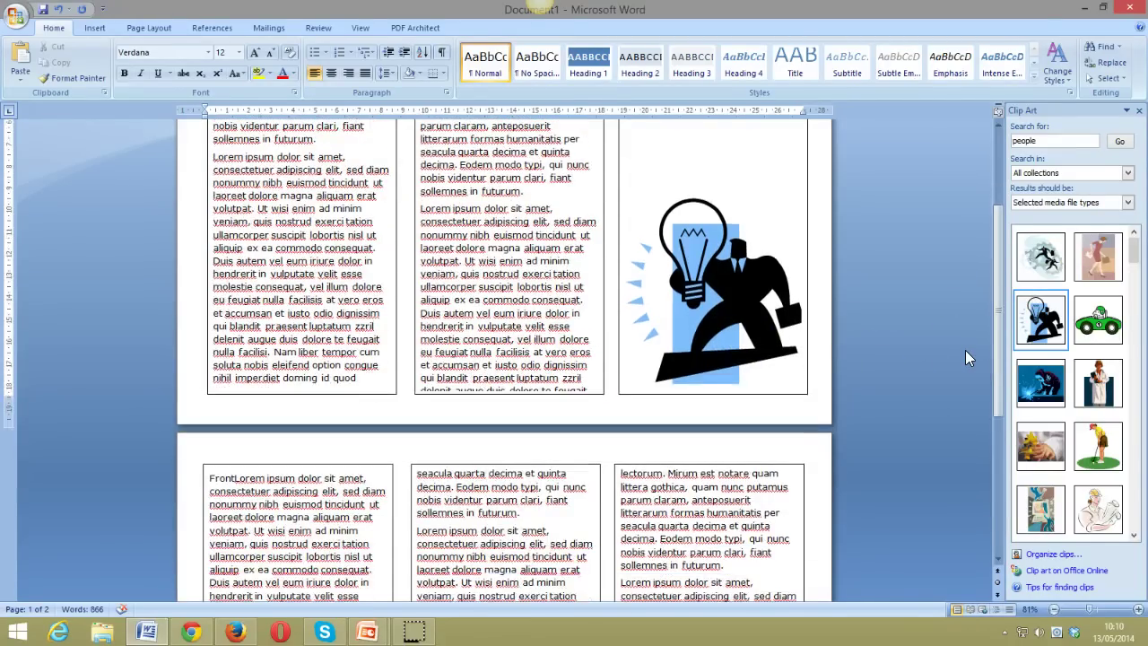
scroll(966, 357, "down", 3)
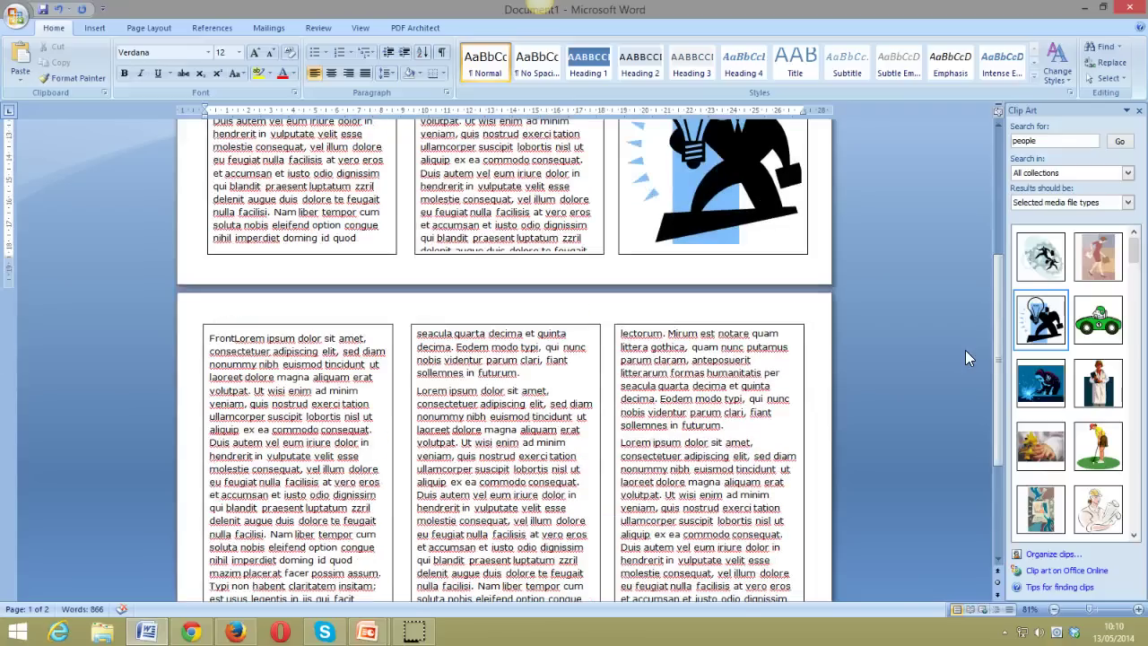
left_click(207, 441)
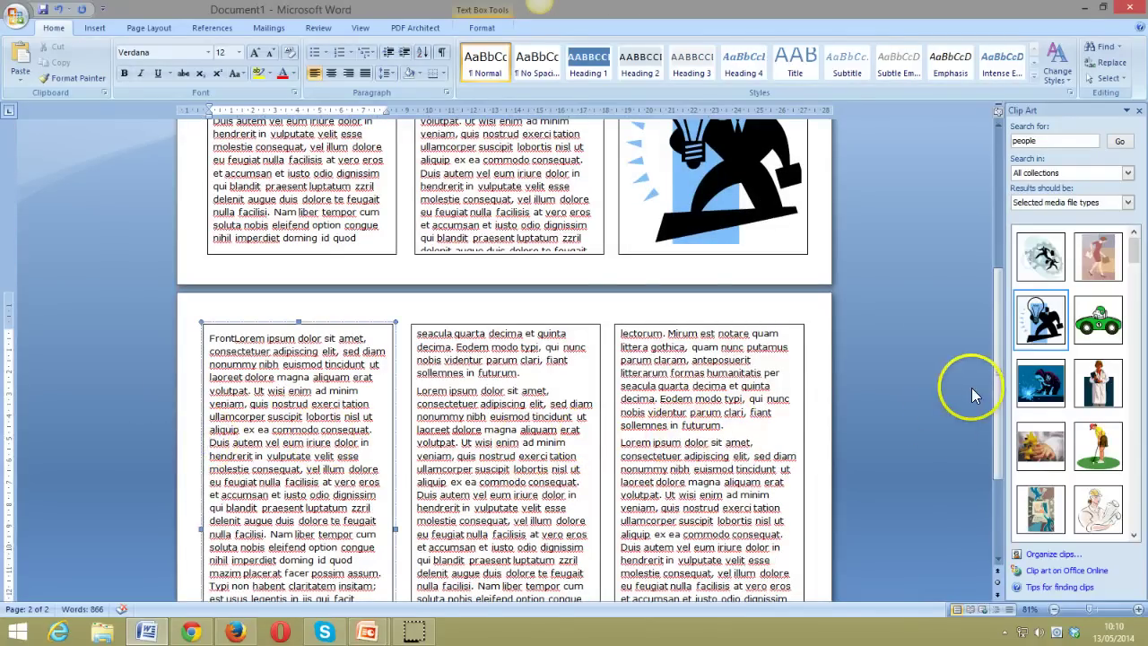
left_click(1097, 316)
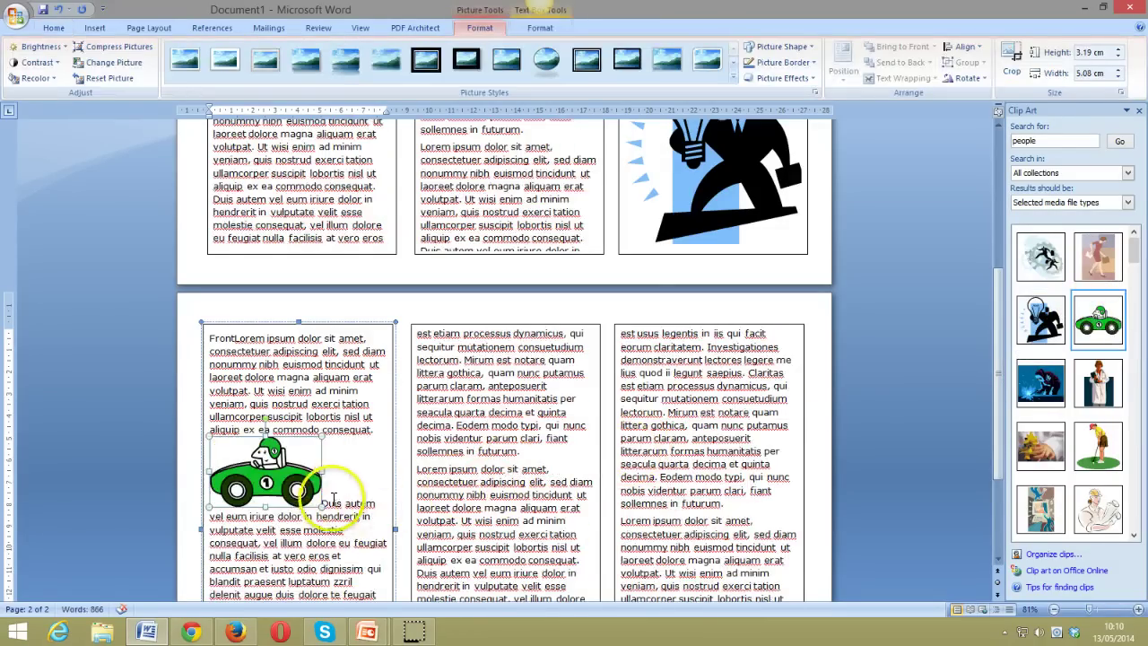
left_click_drag(320, 504, 392, 556)
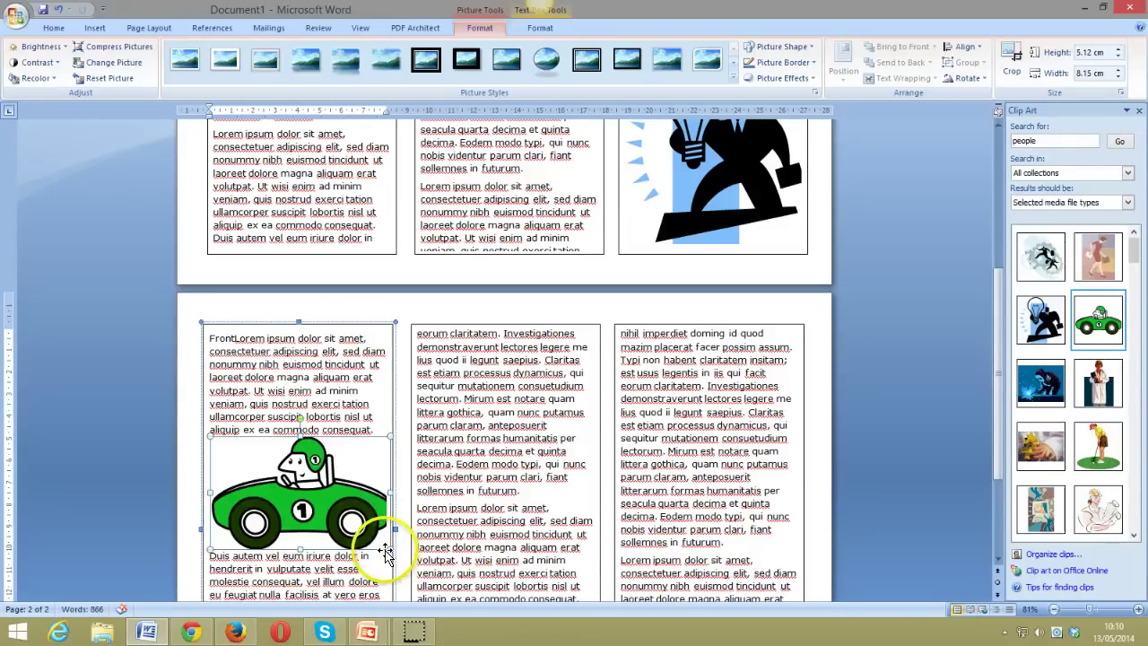
left_click_drag(392, 549, 387, 541)
- Insert the beach volleyball photo from the clip art results within the second paragraph of the second page's middle text box
left_click(473, 505)
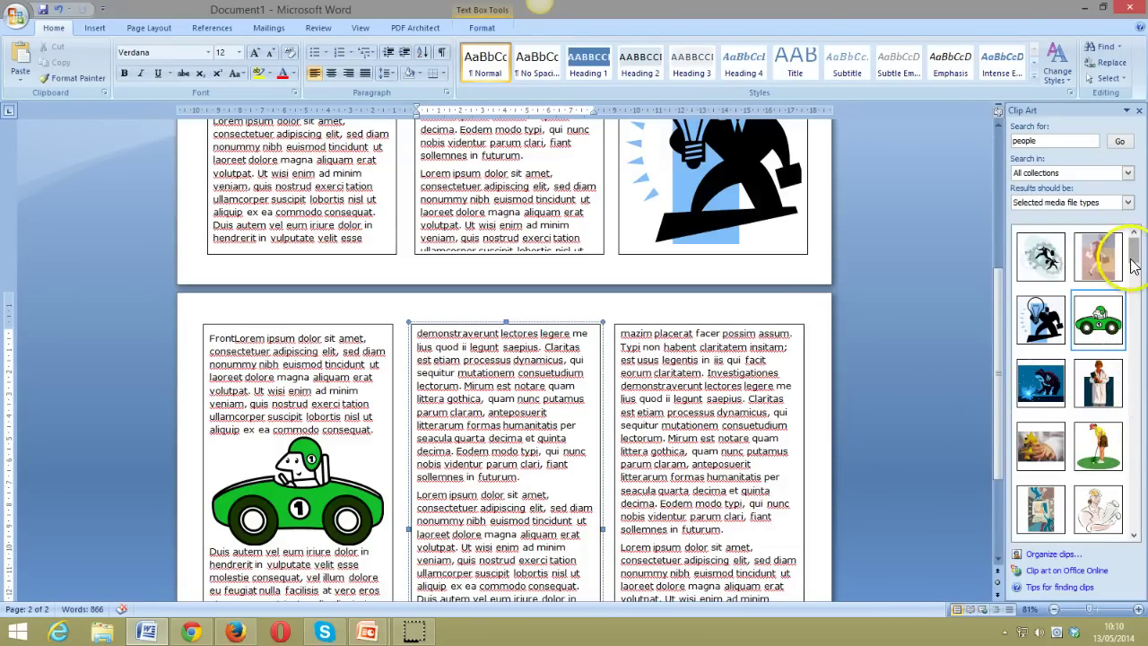
left_click_drag(1134, 255, 1141, 297)
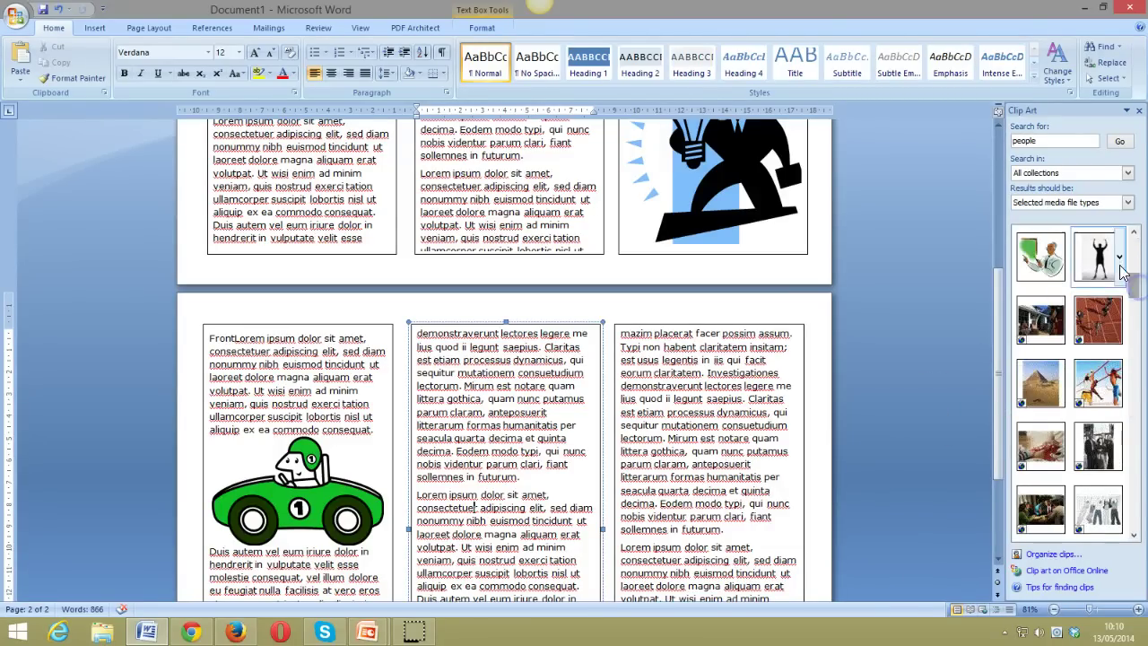
left_click(1100, 377)
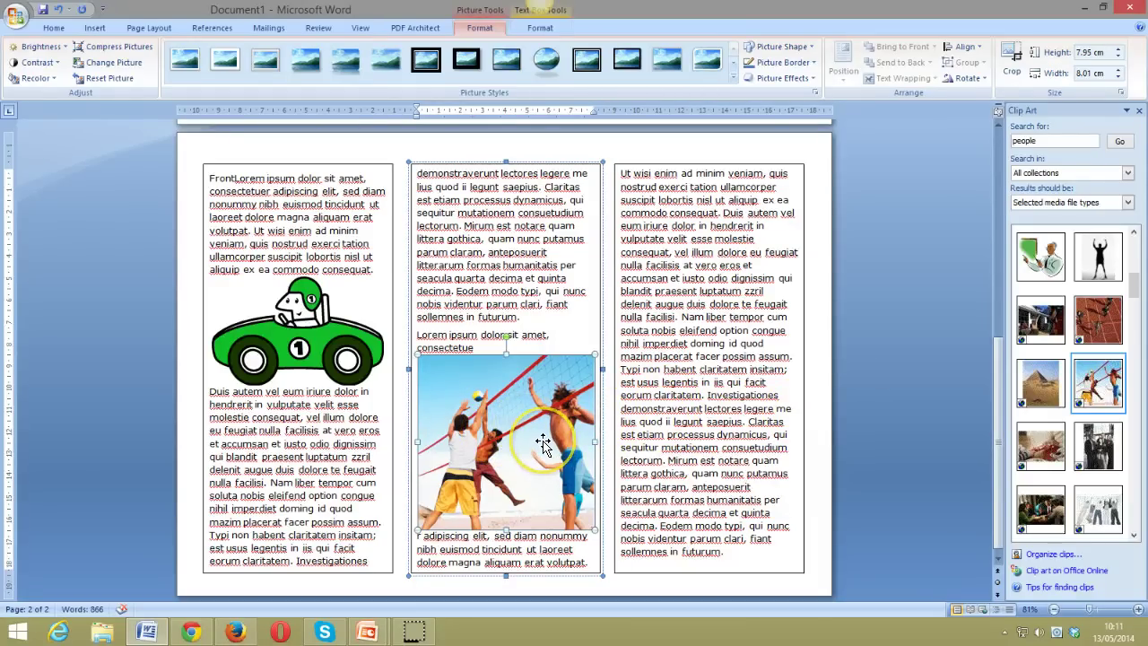
- Replace the beach volleyball photo with the business group photo, inserted at the start of the second paragraph in the second page's middle text box
key("Delete")
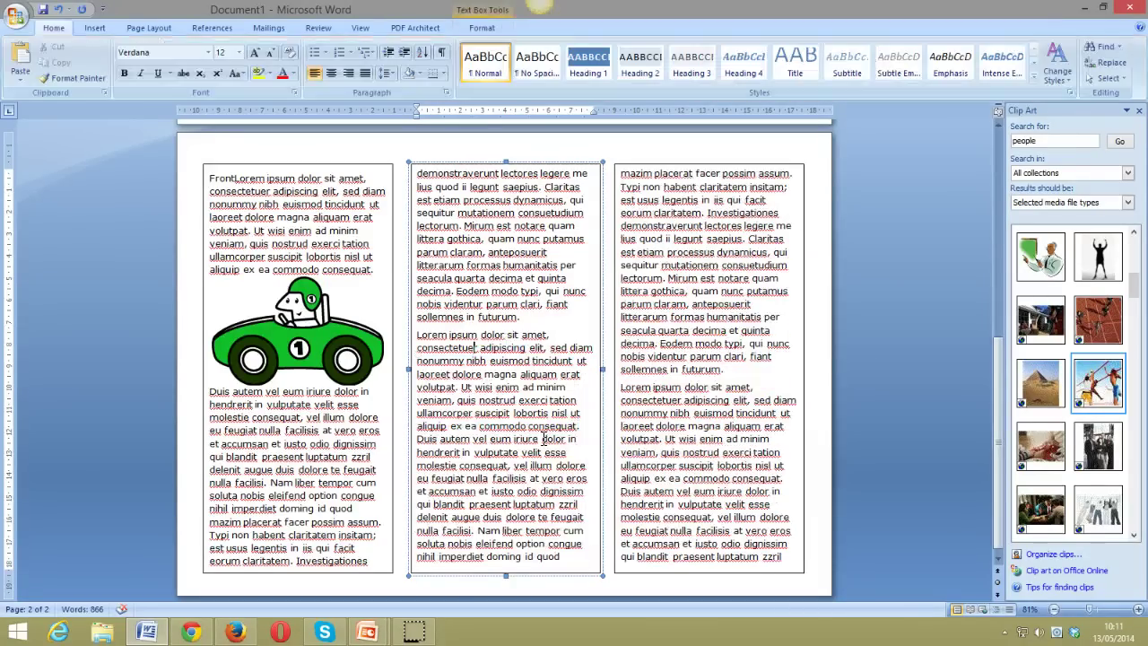
left_click(418, 334)
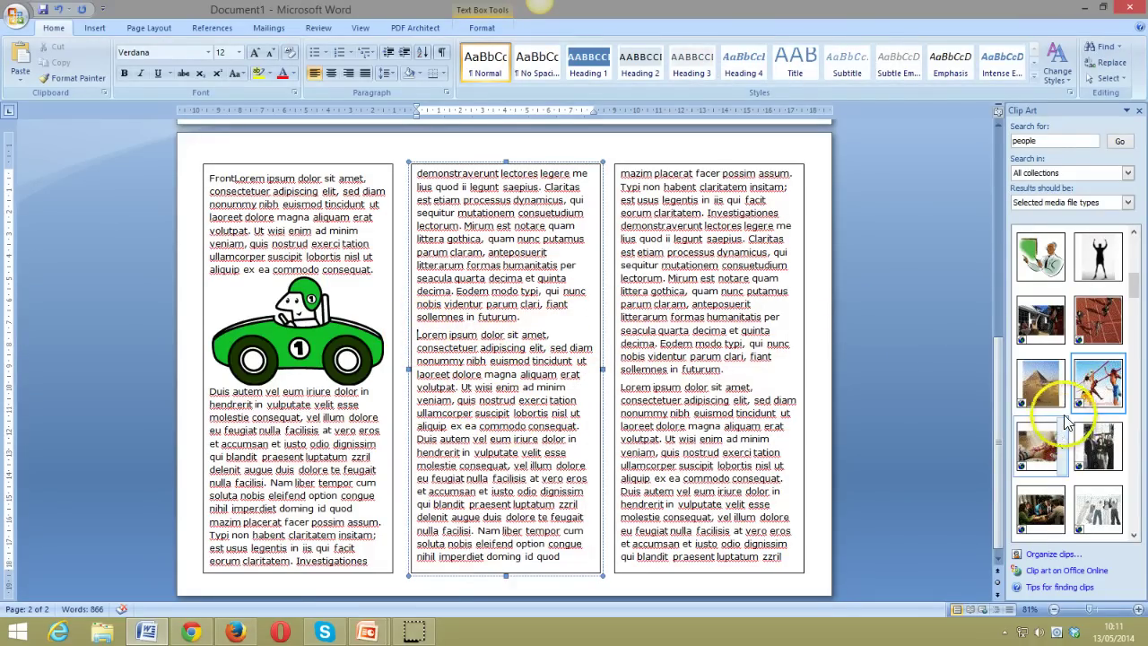
left_click(1098, 446)
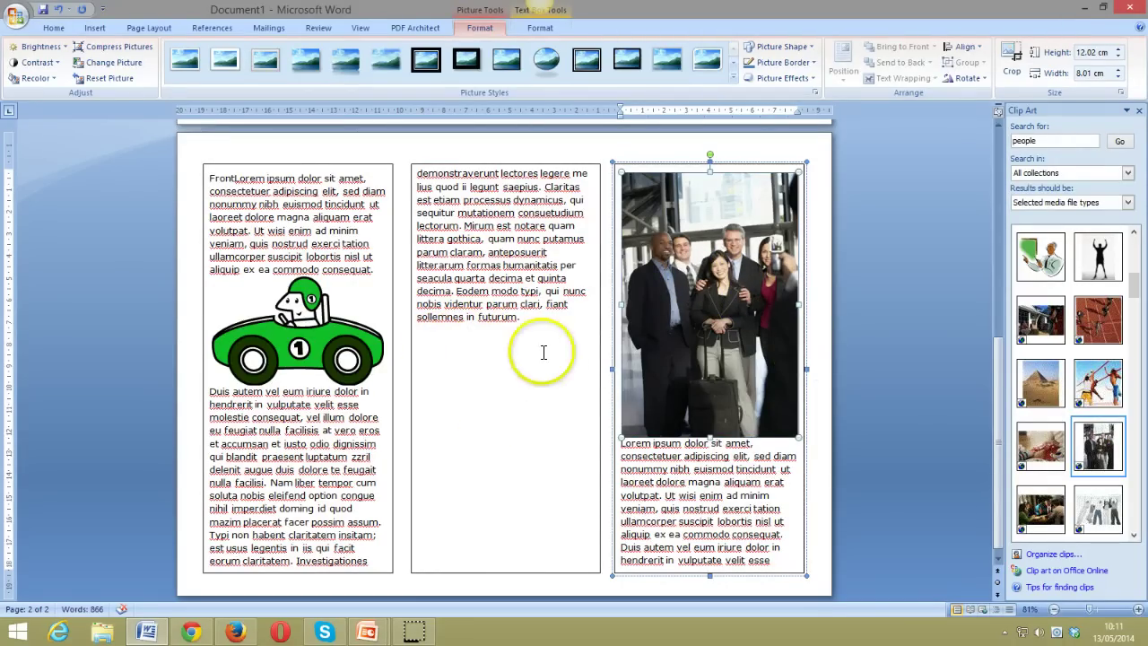
right_click(706, 307)
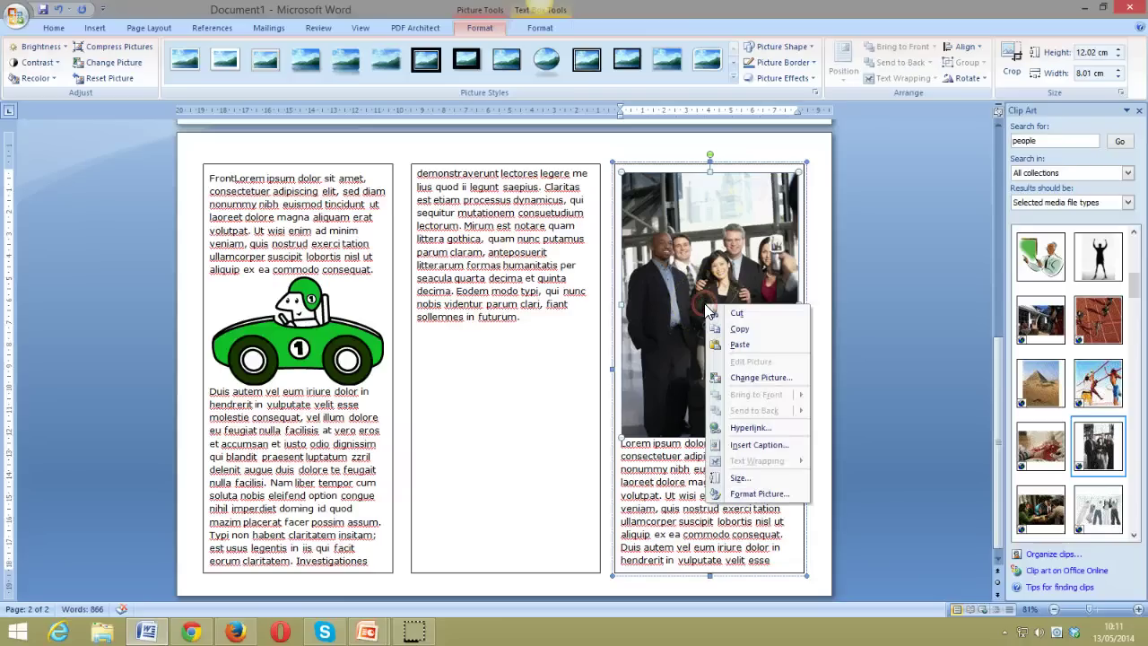
left_click(769, 501)
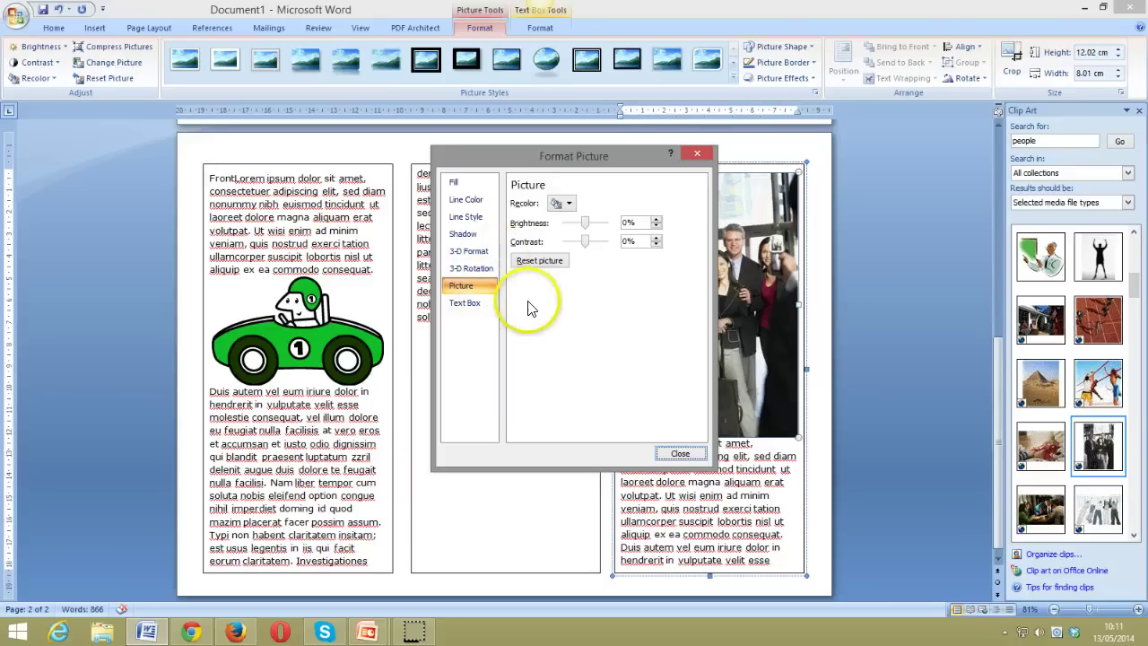
left_click(680, 453)
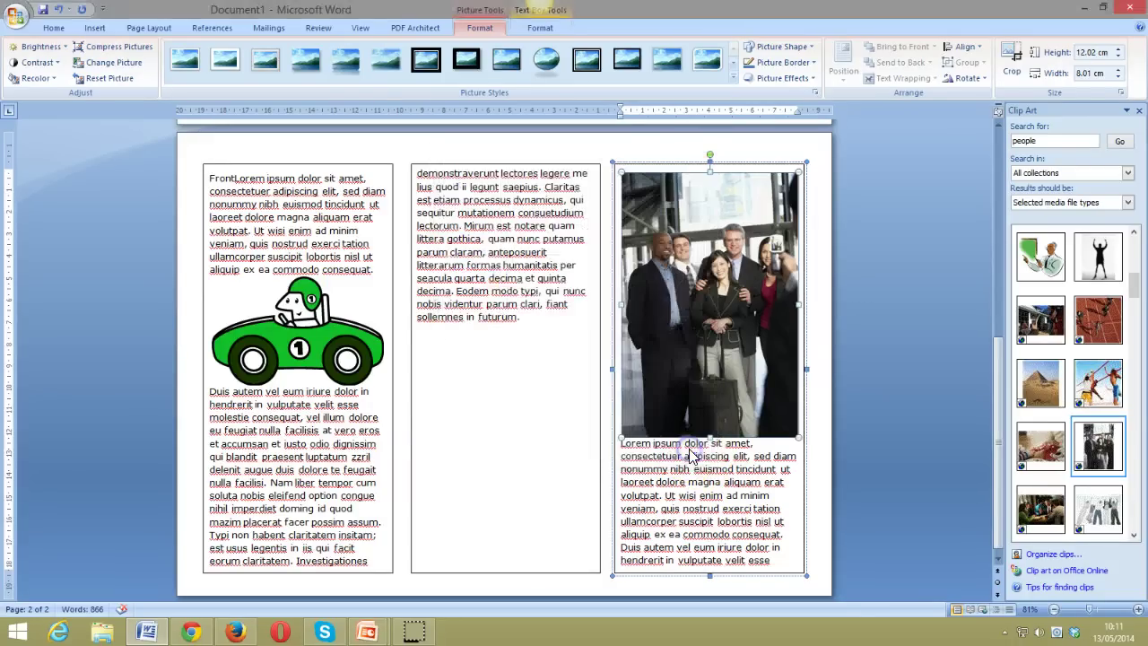
- Crop the business group photo by 4 cm from the top and 8 cm from the bottom
right_click(723, 338)
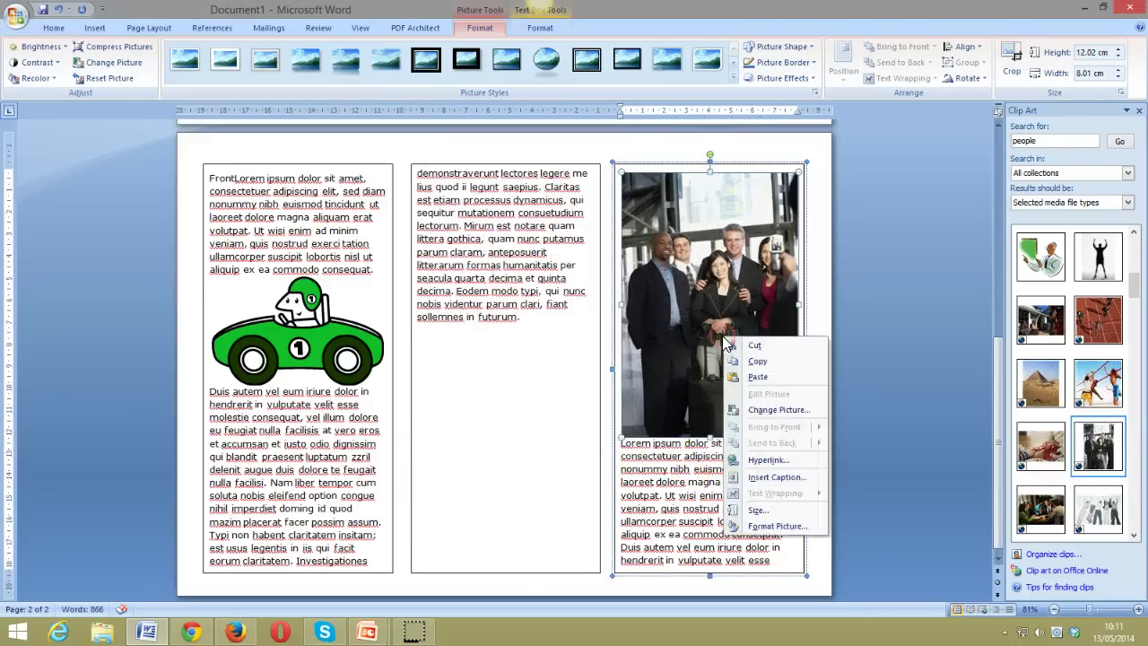
left_click(767, 510)
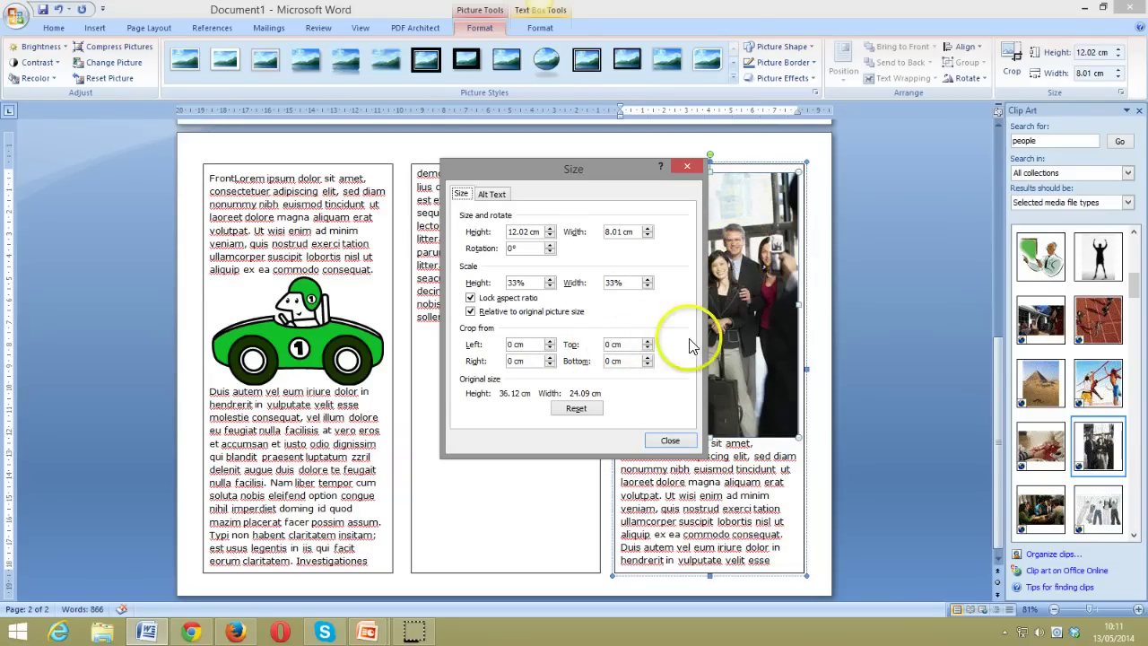
left_click(609, 344)
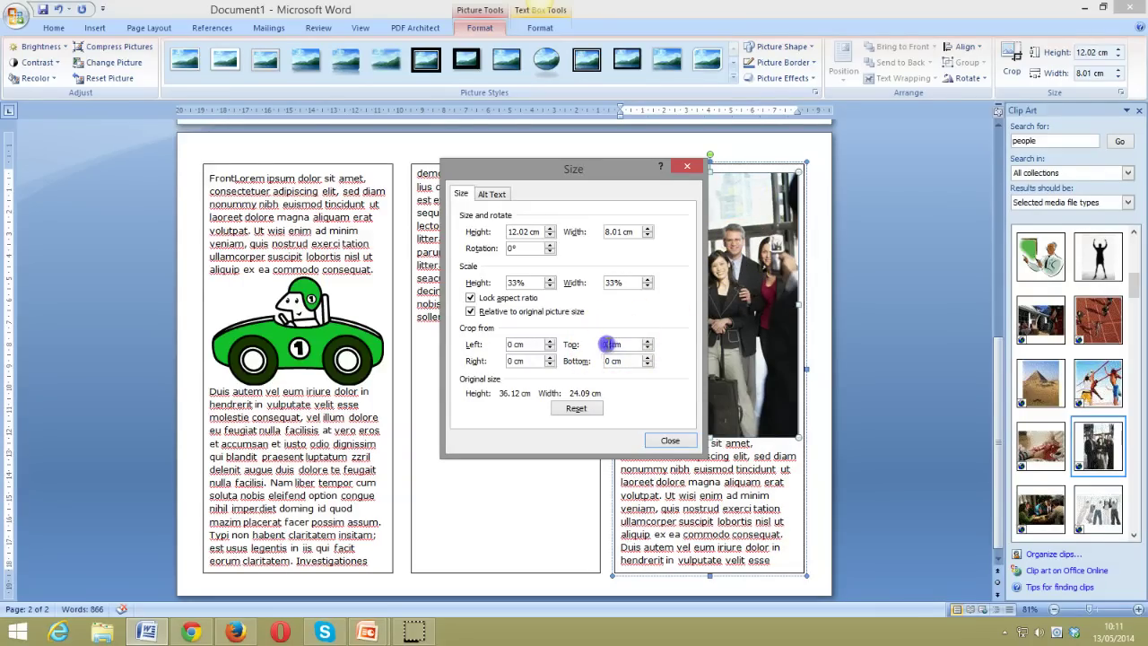
type("4")
left_click(611, 360)
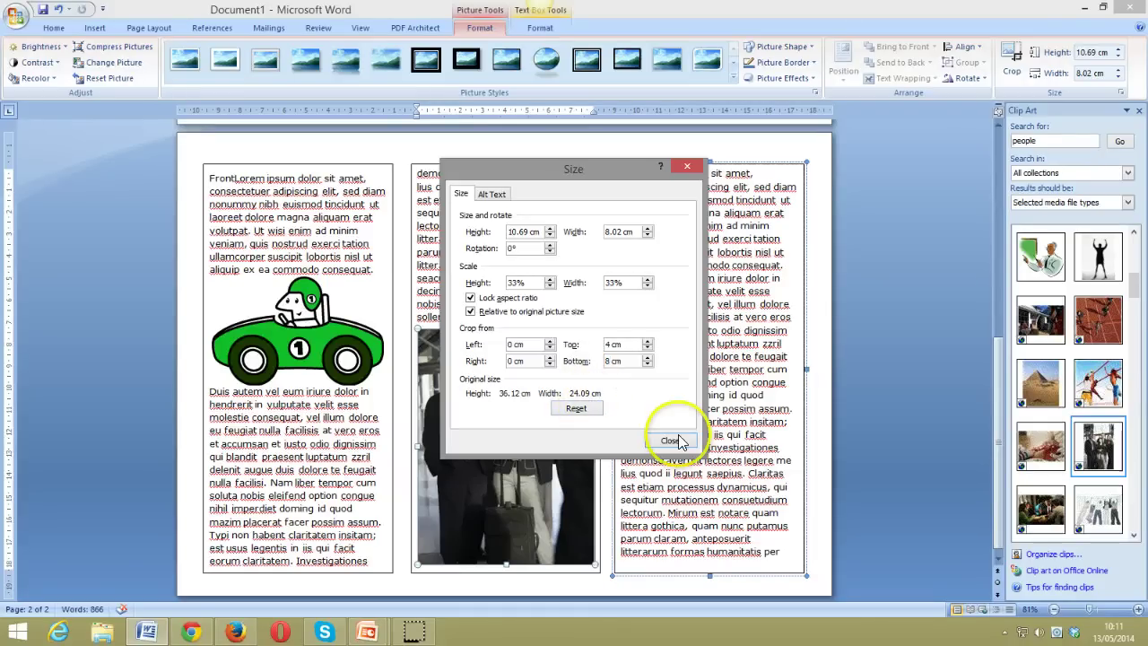
left_click(628, 343)
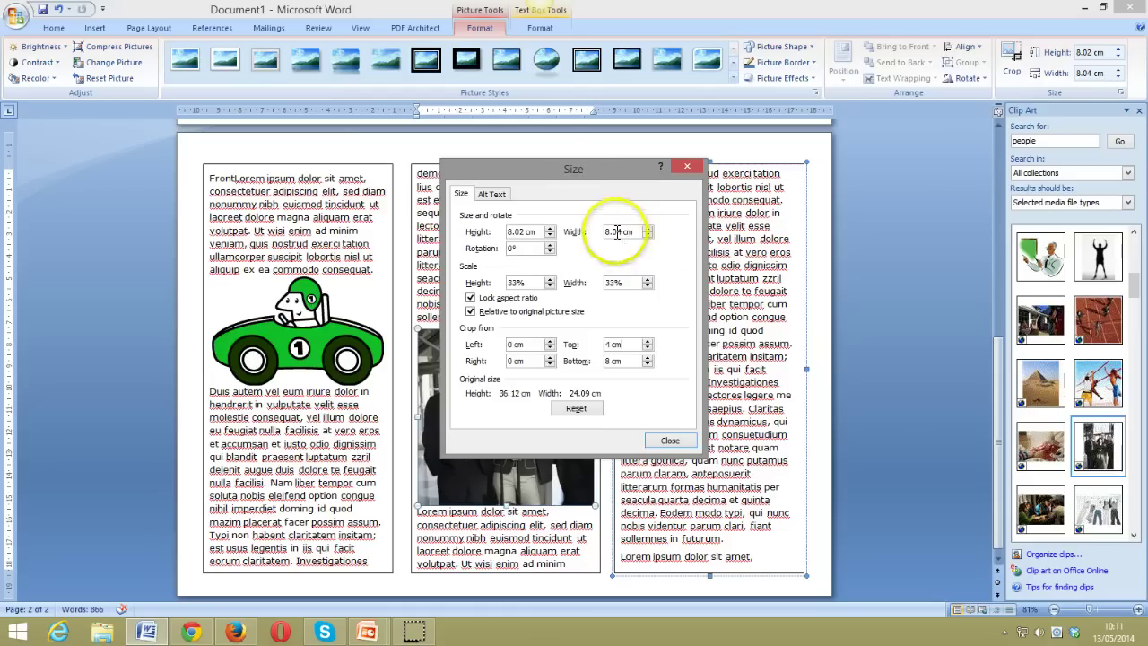
- Increase the business group photo's crop to 6 cm from the top and 12 cm from the bottom
left_click_drag(591, 168, 278, 163)
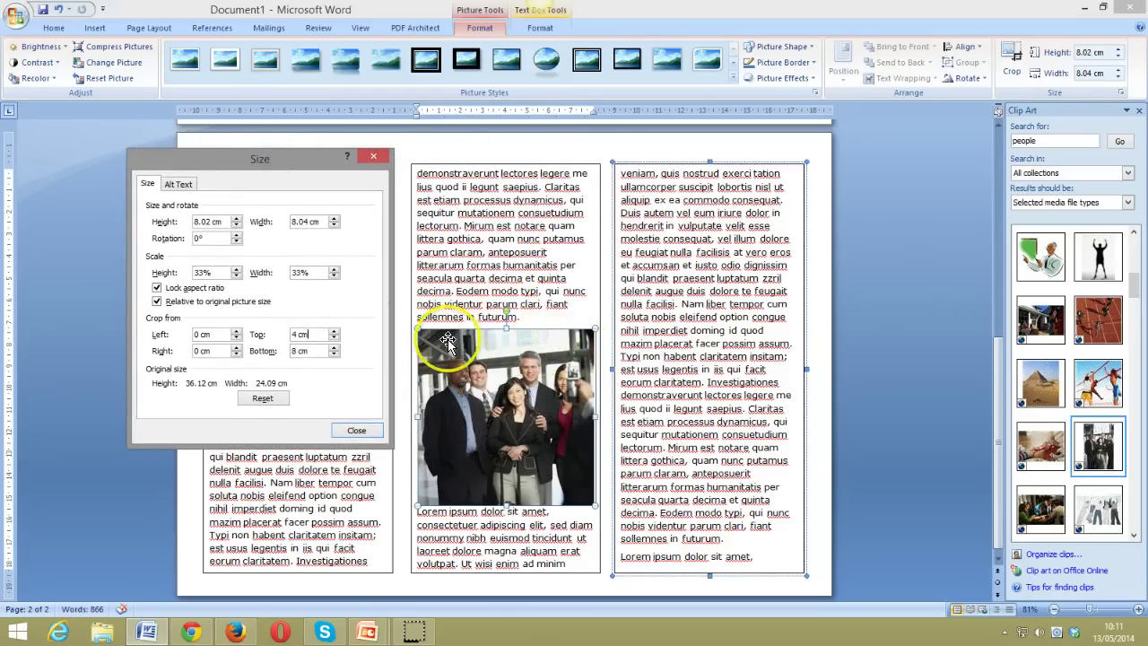
left_click(289, 334)
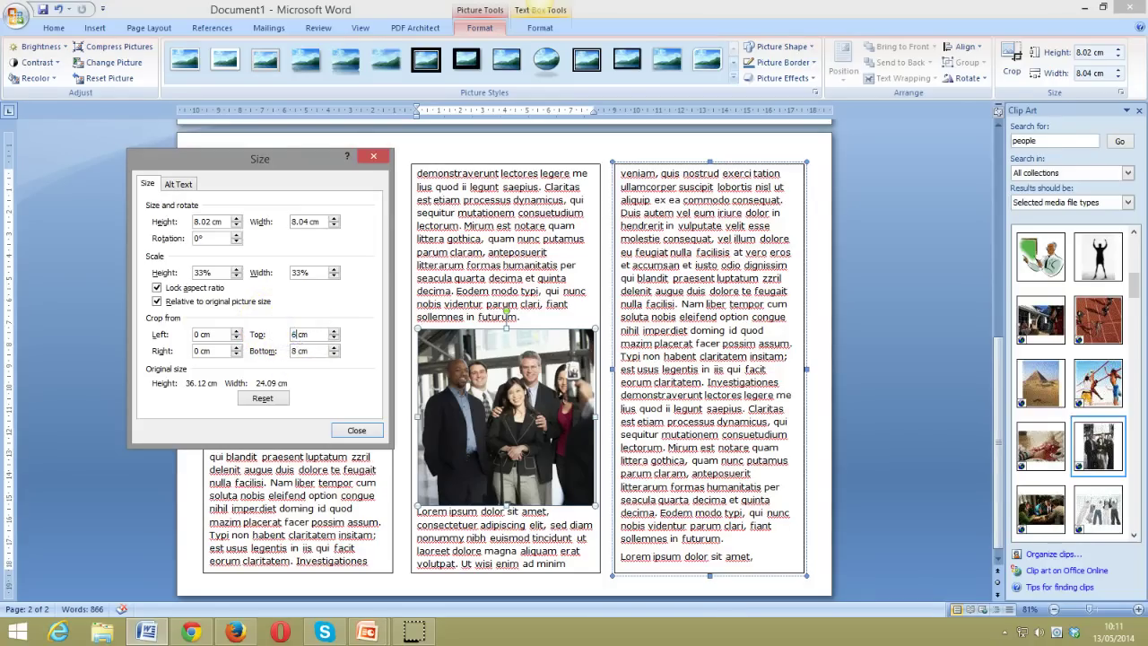
double_click(299, 334)
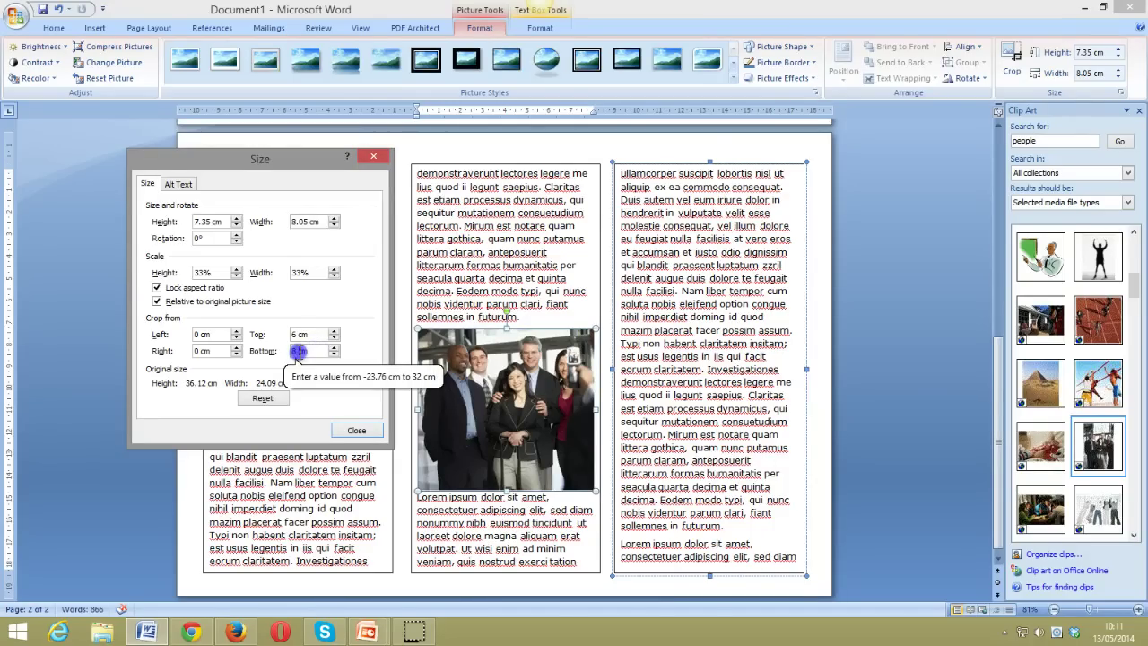
type("12")
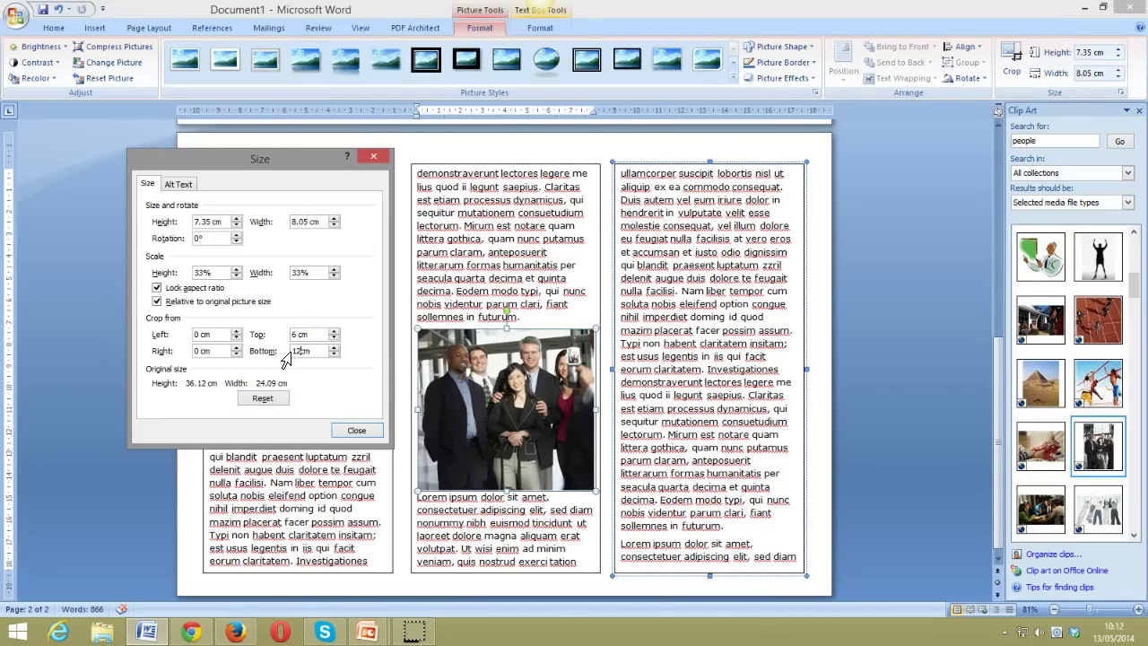
left_click(303, 350)
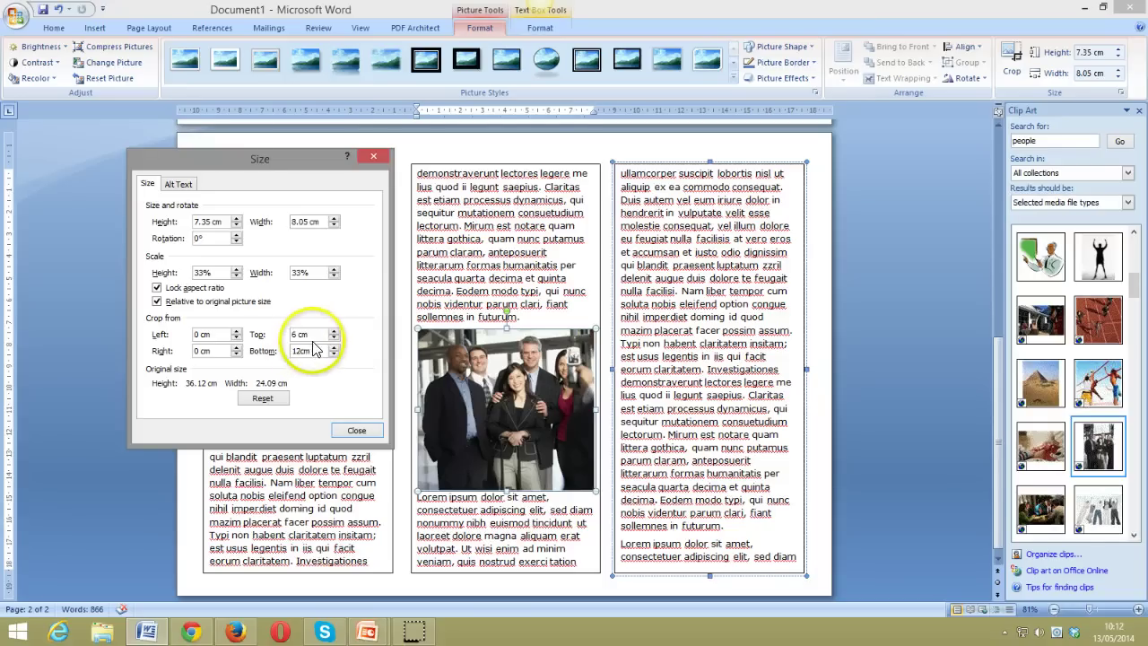
left_click(316, 335)
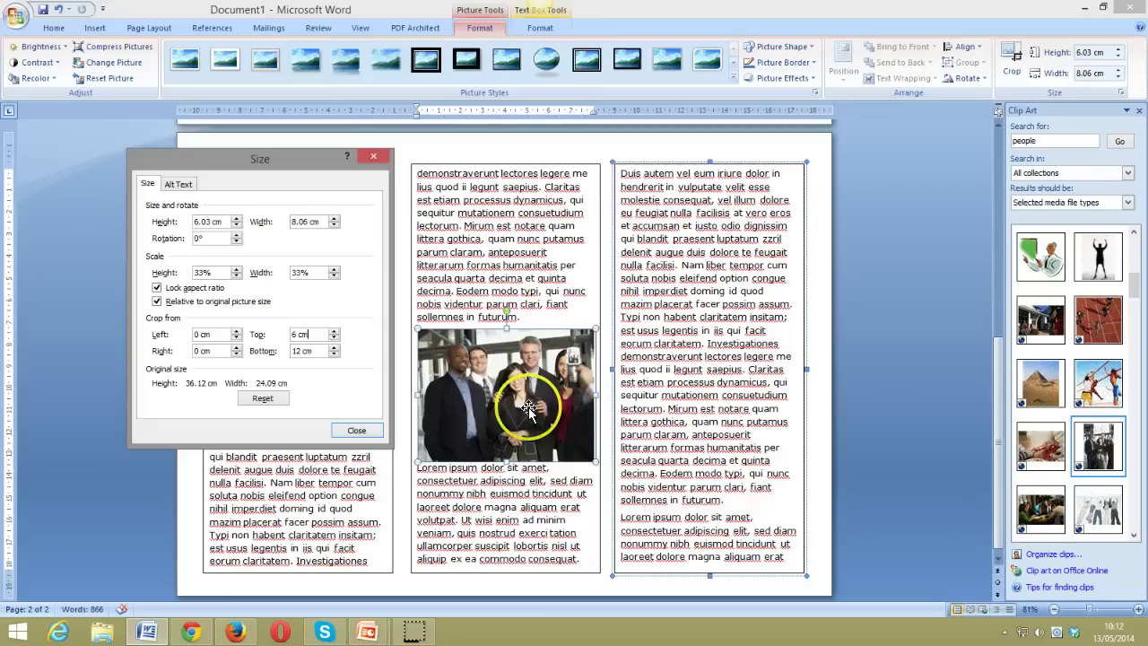
left_click(356, 432)
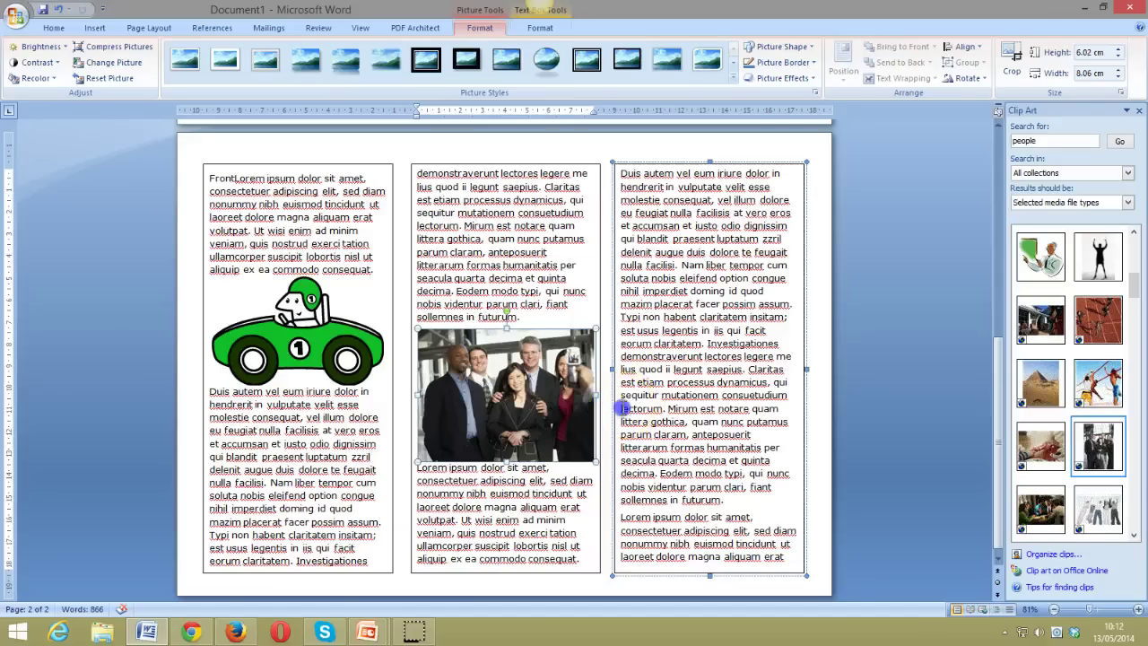
- Insert the pyramid photo before "lectorum" in the second page's right text box and enlarge it to about 7.9 cm wide
left_click(624, 408)
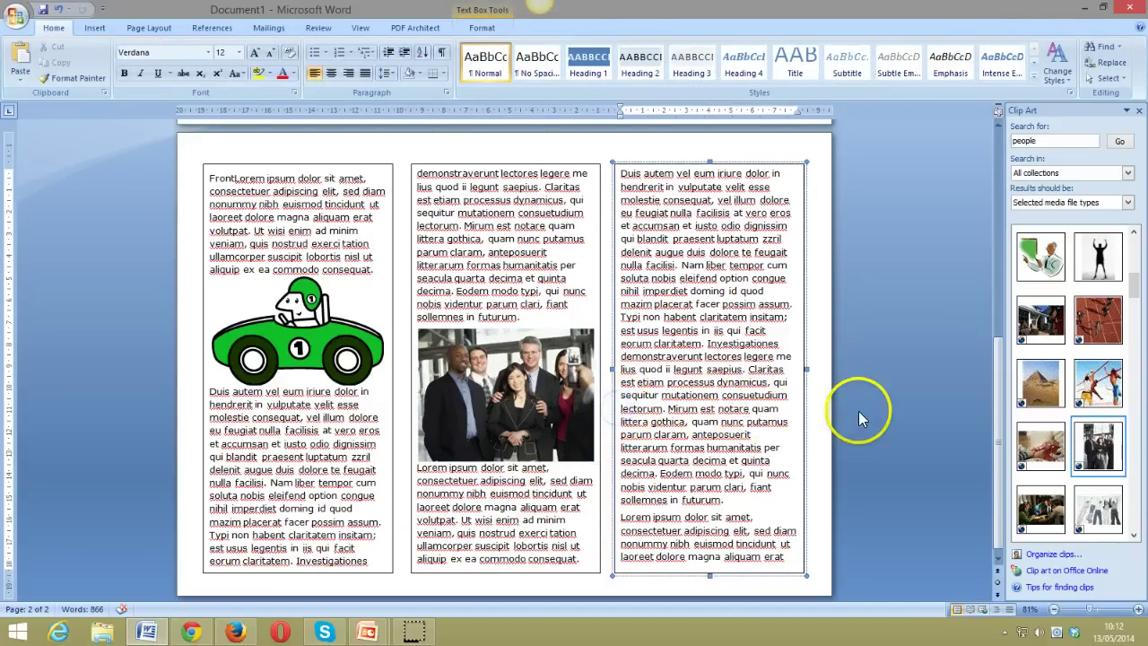
left_click(1040, 386)
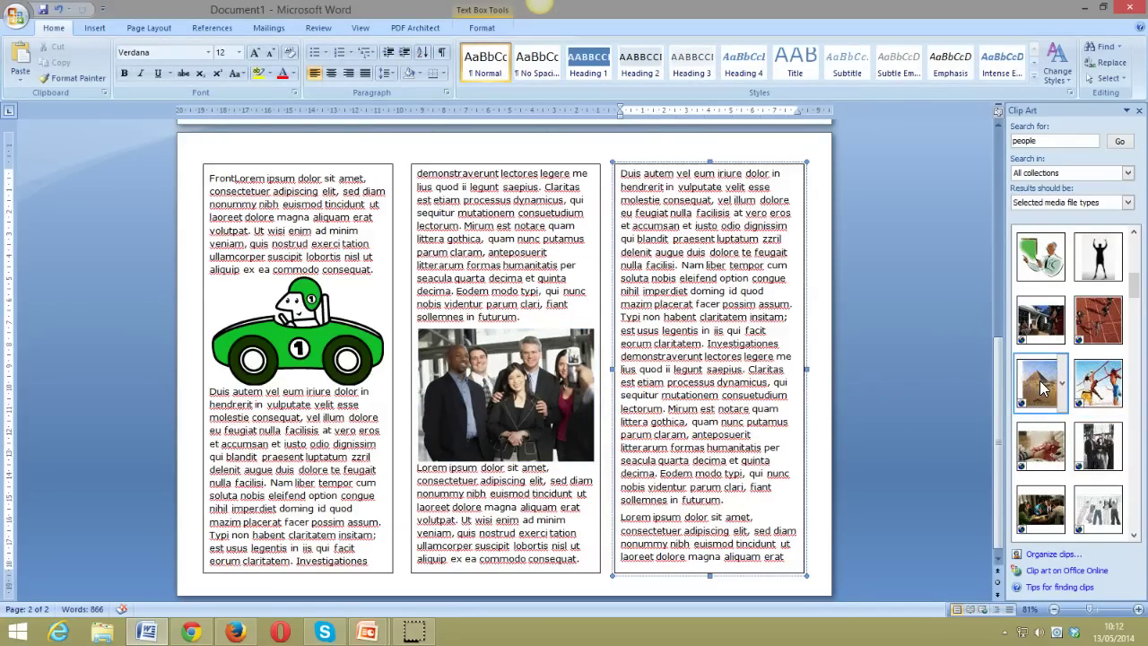
left_click(1041, 386)
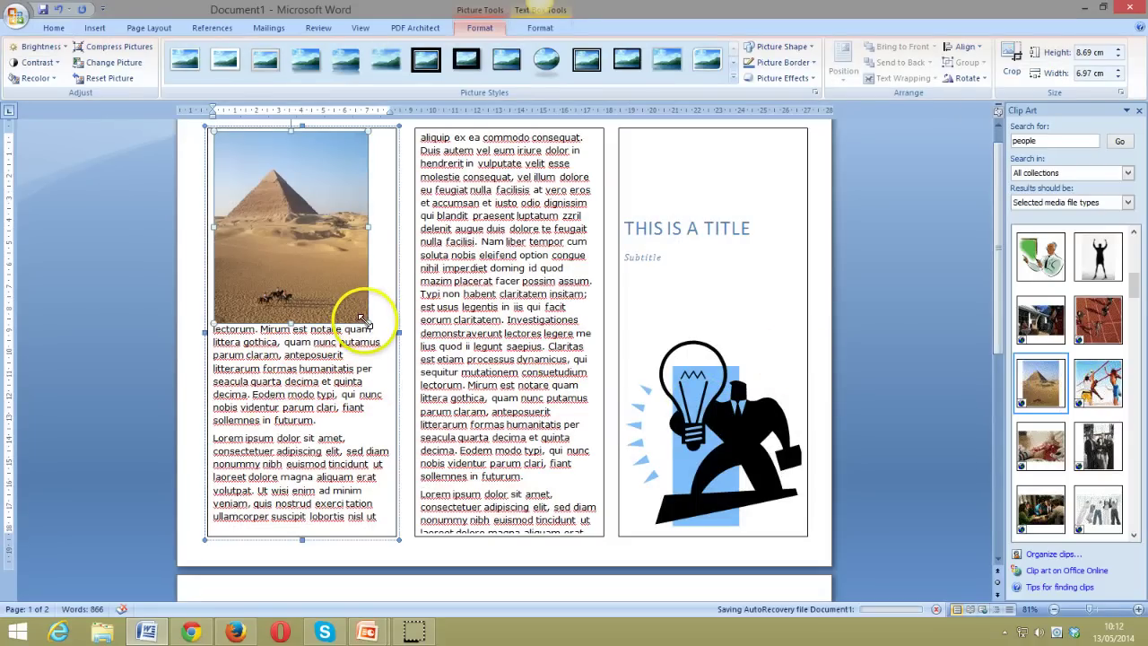
left_click_drag(367, 322, 389, 327)
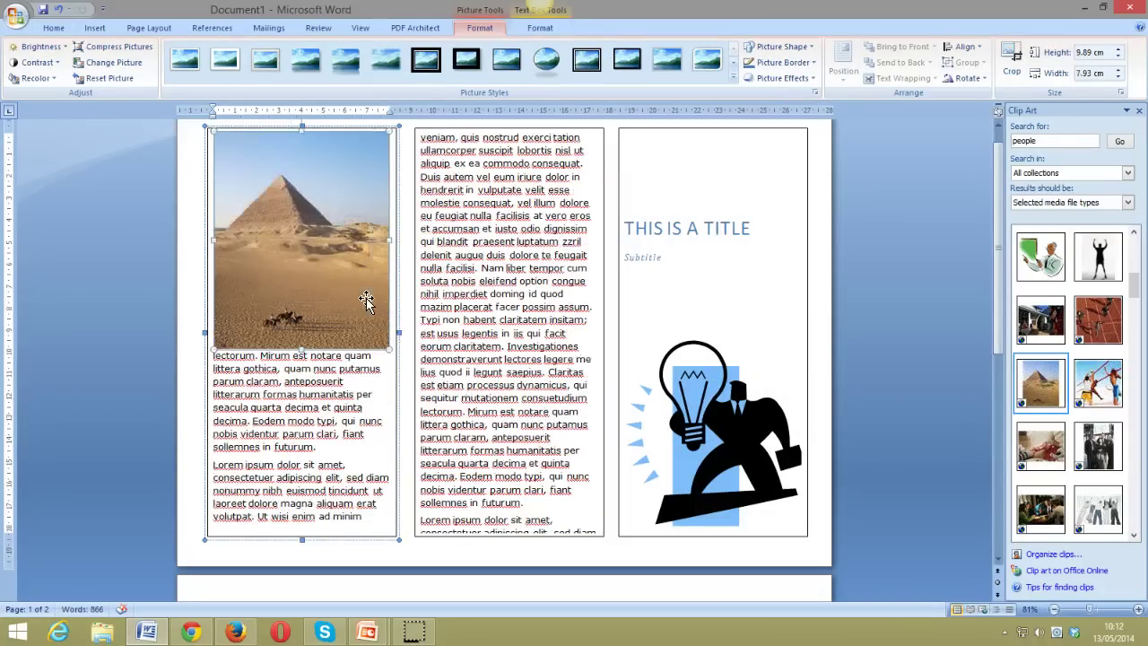
- Try to crop the pyramid photo by 12 cm from the top
right_click(282, 311)
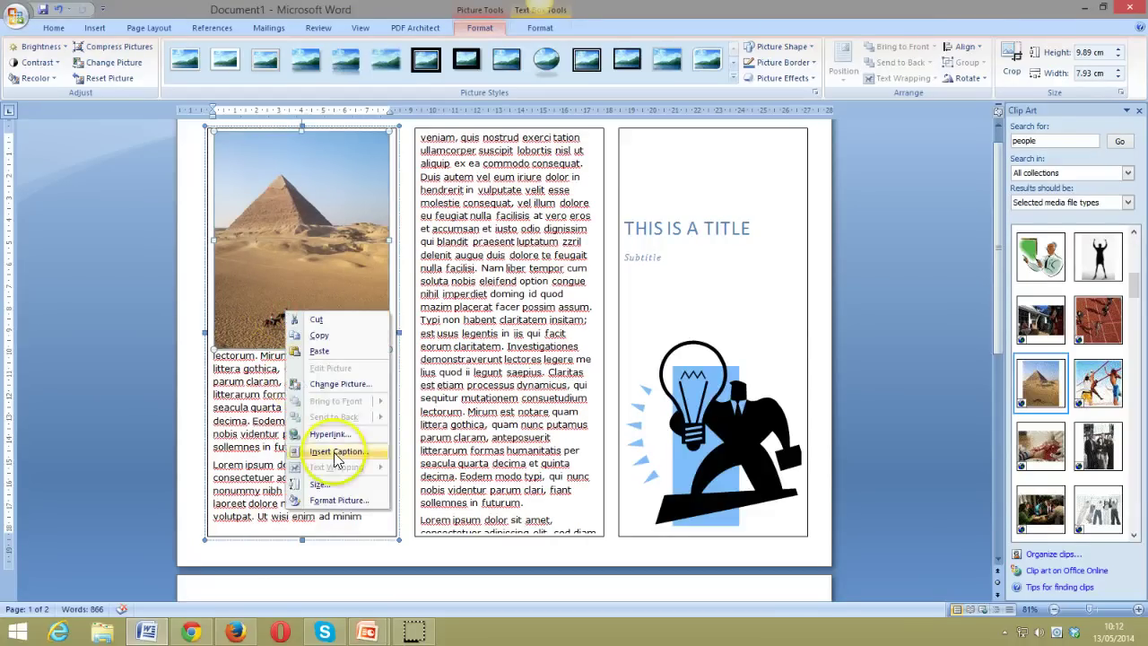
left_click(324, 485)
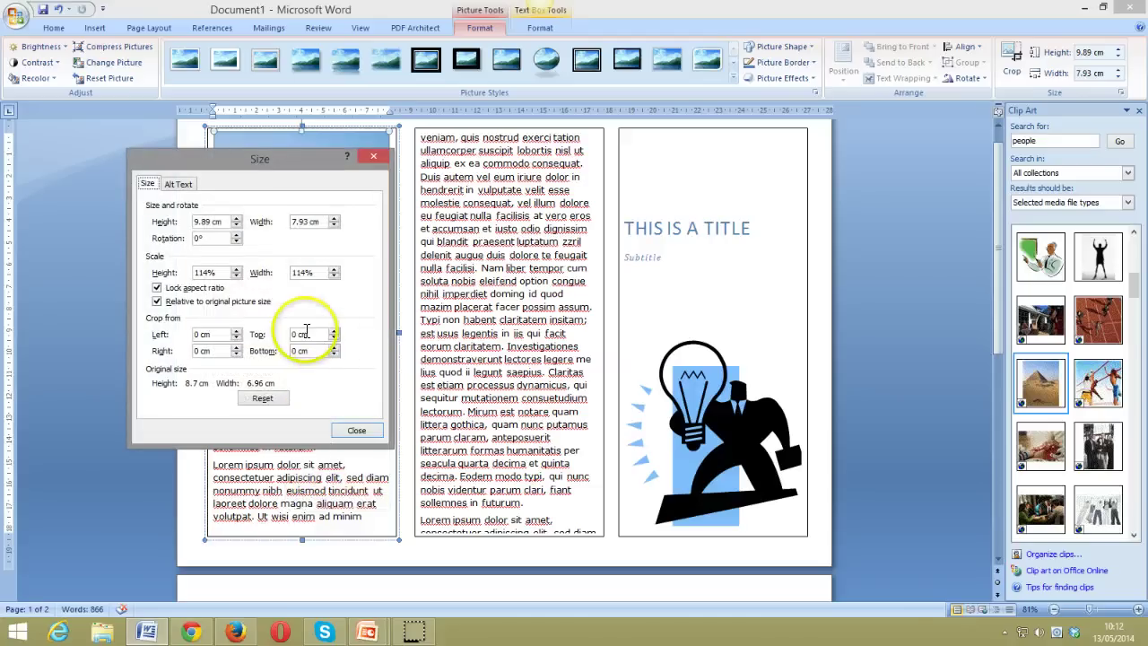
left_click(293, 334)
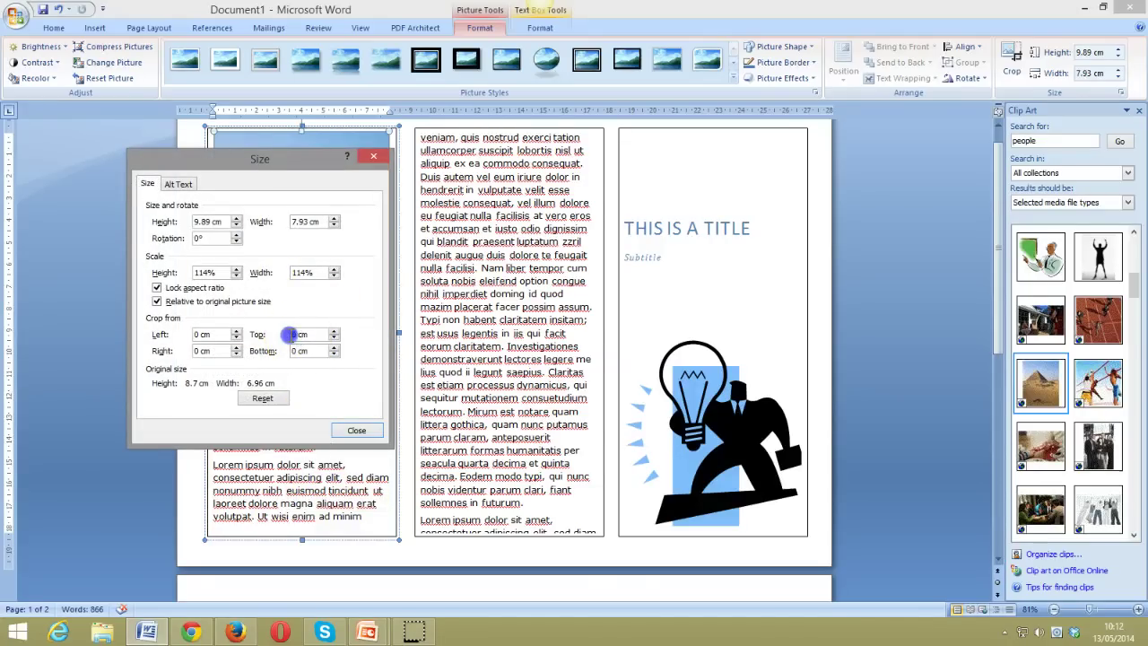
type("12")
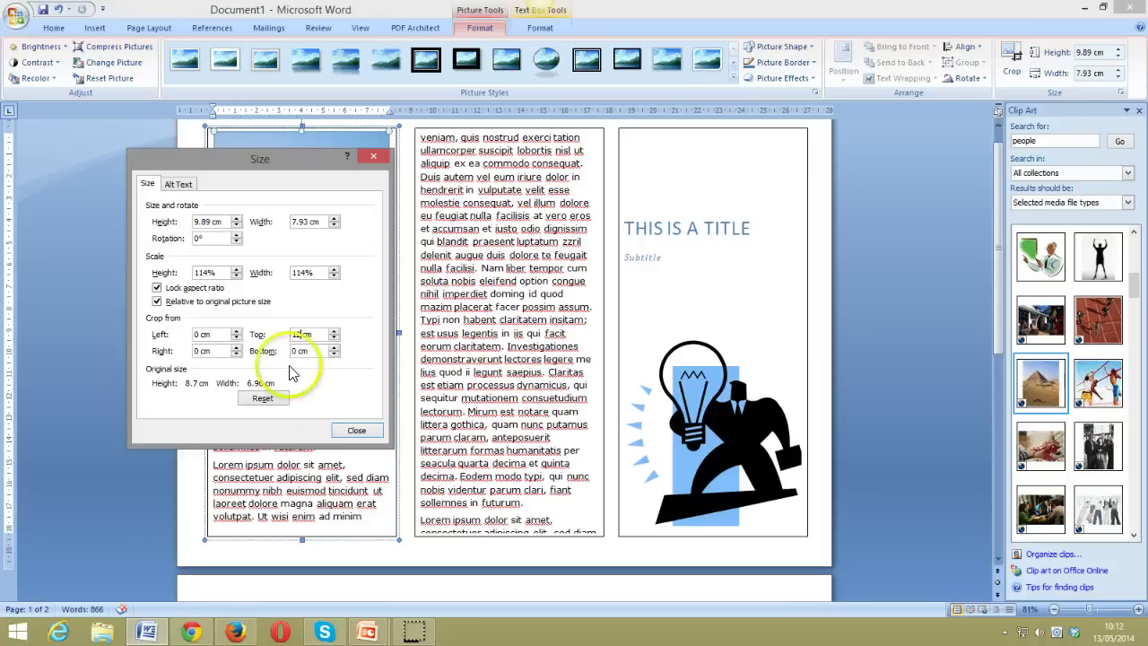
left_click(309, 350)
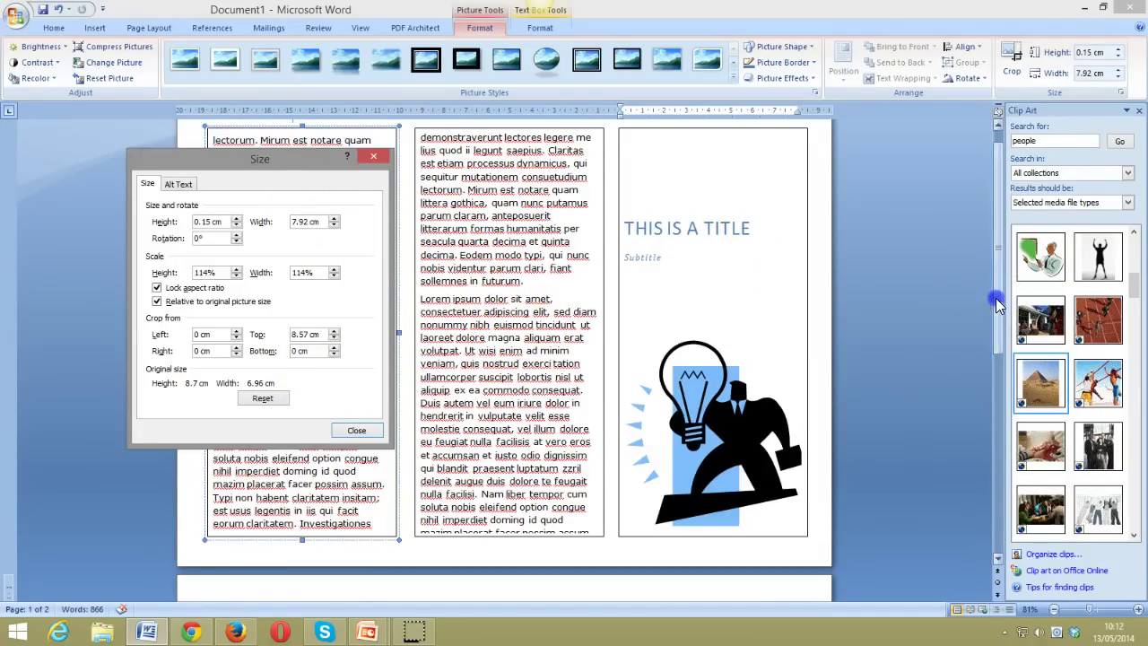
- Set the pyramid photo's top crop to 6 cm
left_click_drag(999, 305, 1019, 483)
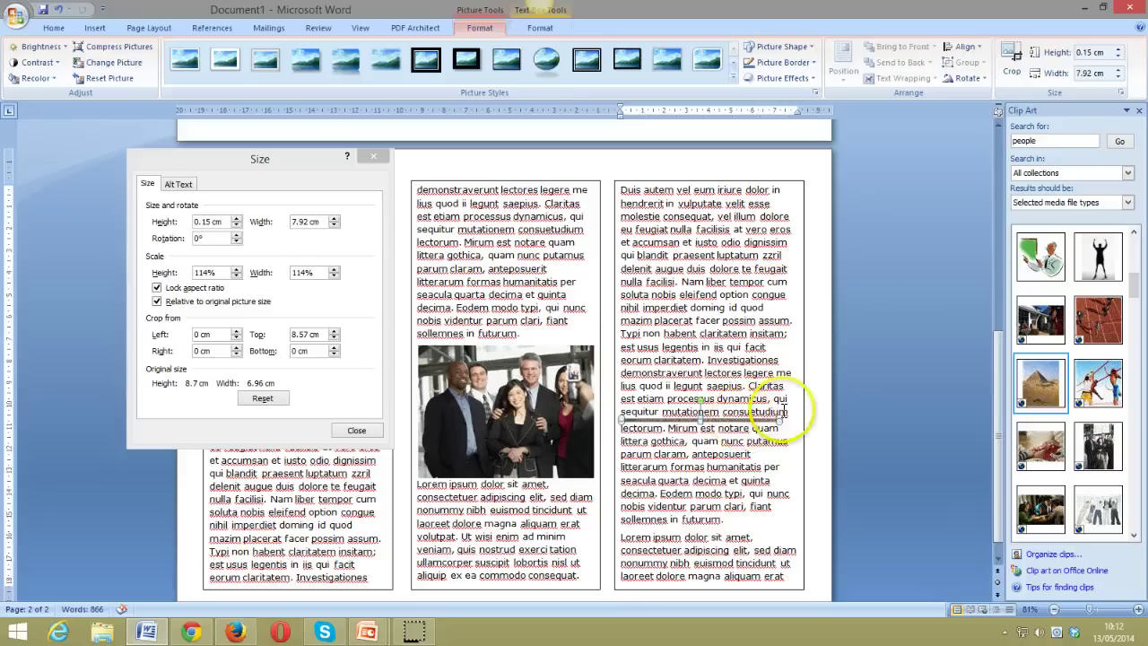
double_click(310, 334)
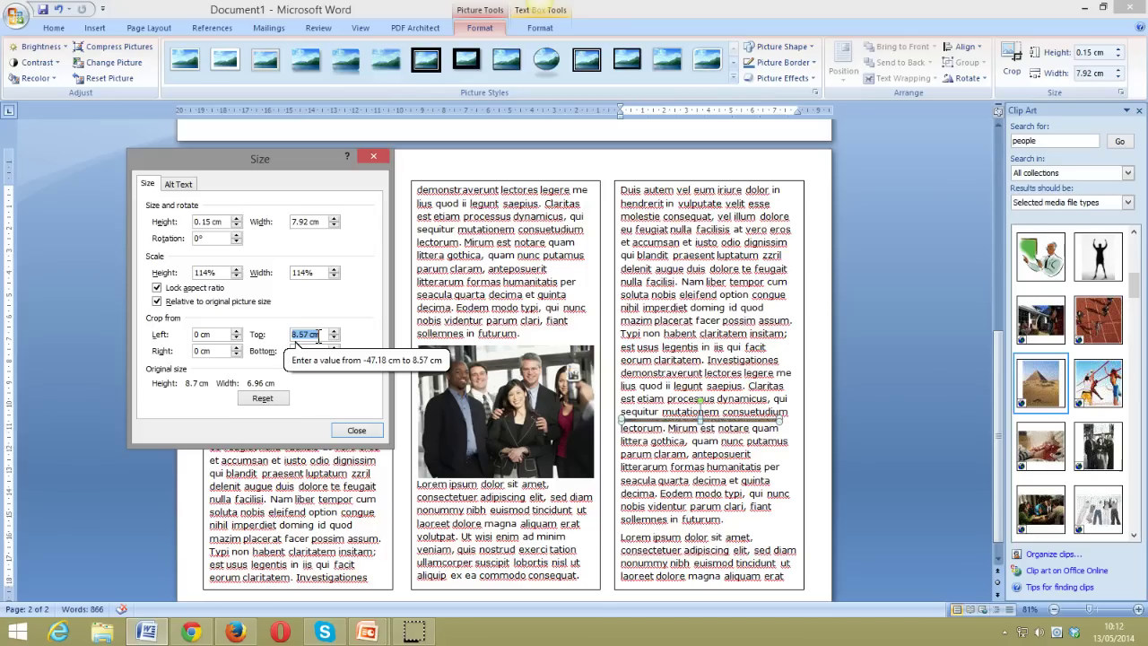
type("6")
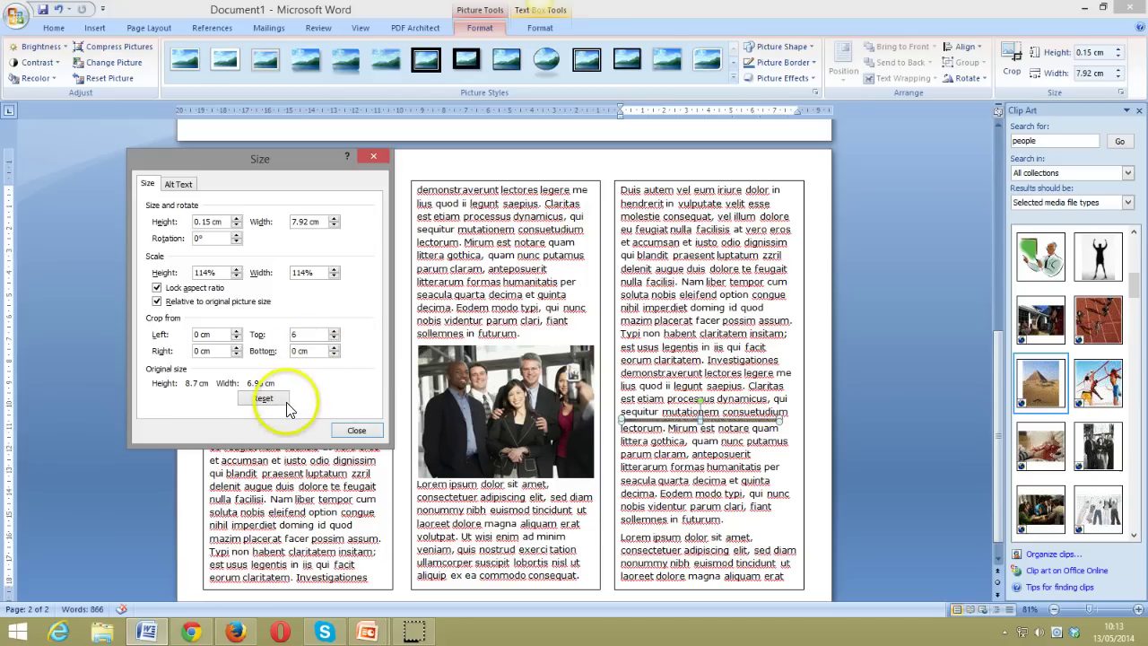
left_click(309, 334)
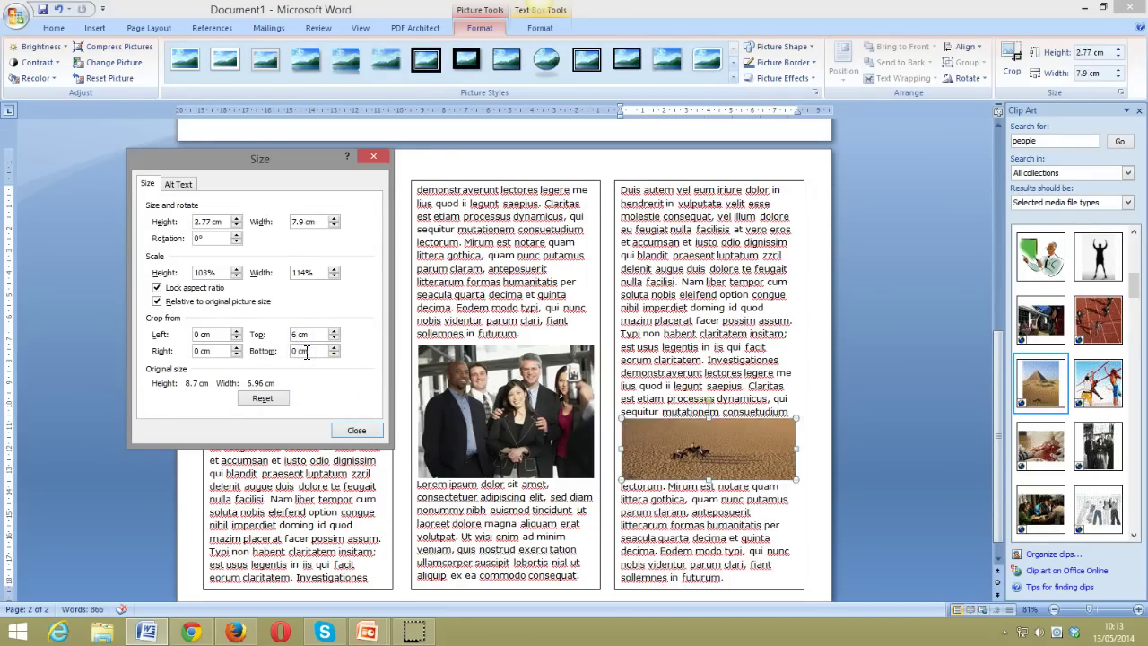
left_click(354, 431)
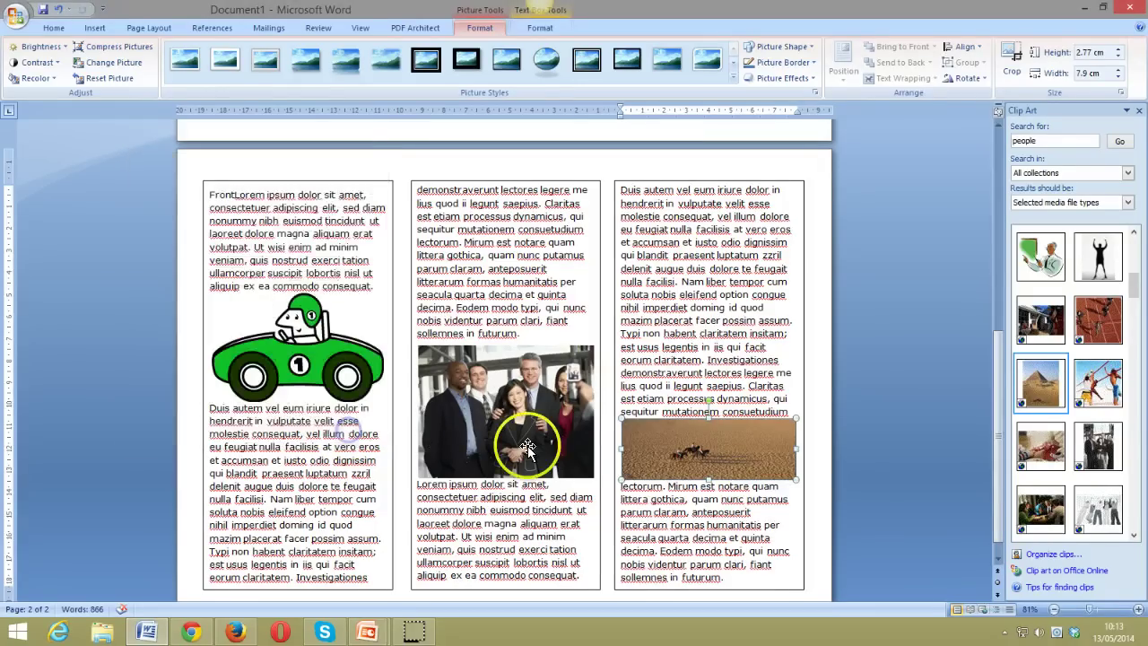
- Insert the clip art of two figures with a flower before "nulla facilisi" in the first page's left text box and enlarge it to 7.81 cm wide
scroll(682, 435, "up", 1)
scroll(689, 434, "up", 7)
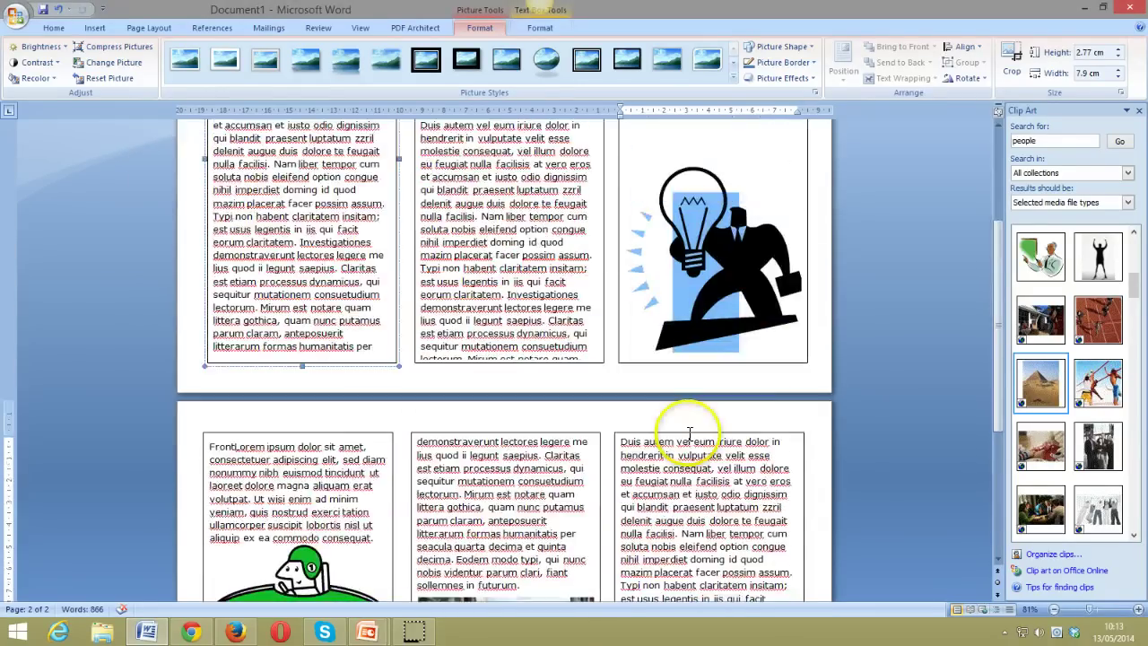
scroll(629, 397, "down", 2)
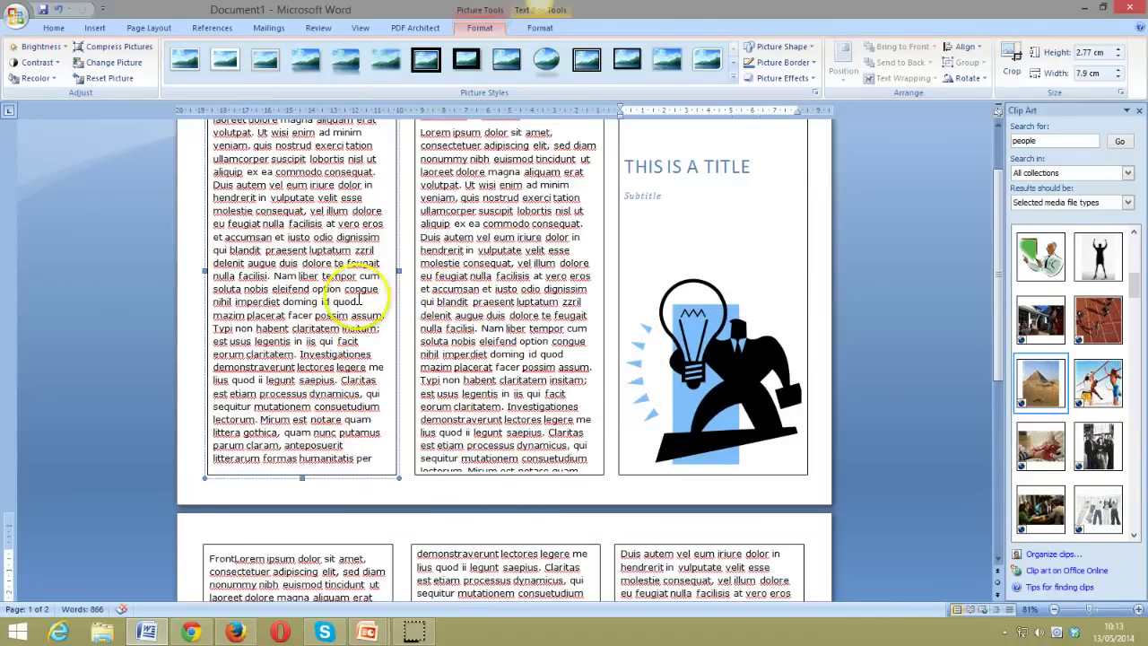
left_click(192, 282)
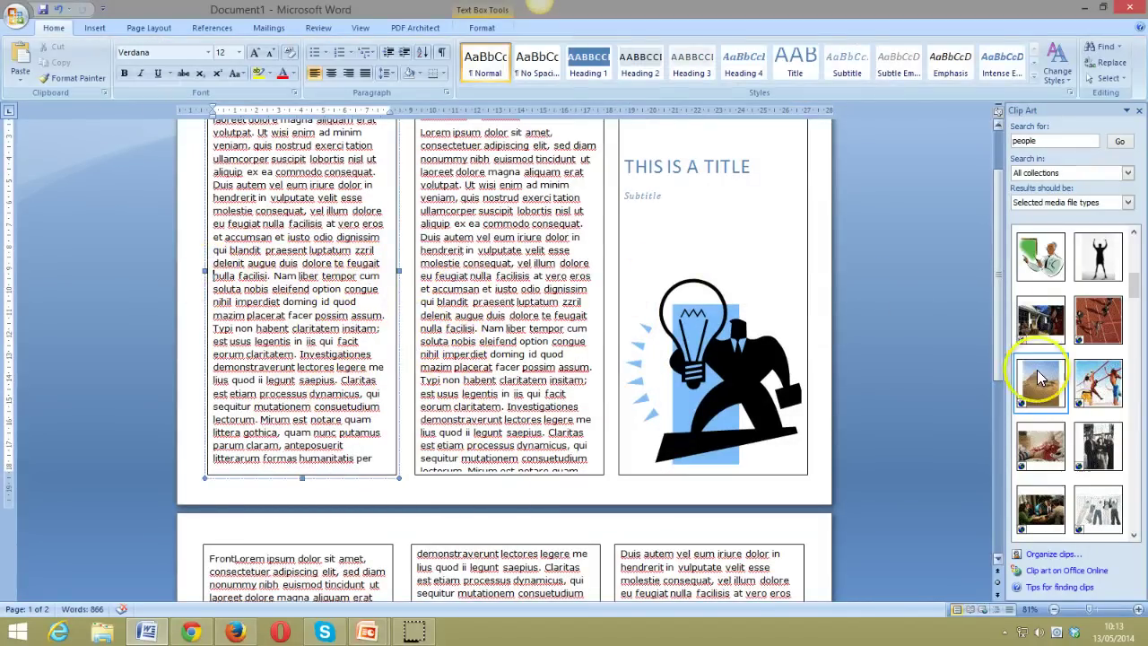
left_click_drag(1135, 296, 1132, 372)
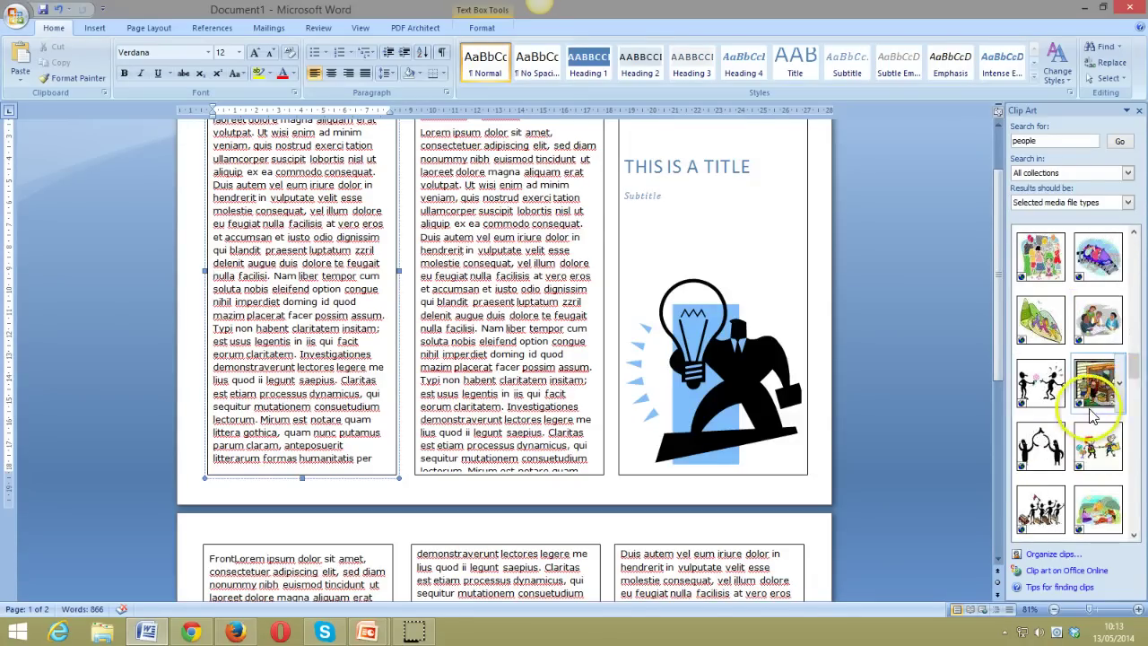
left_click(1040, 383)
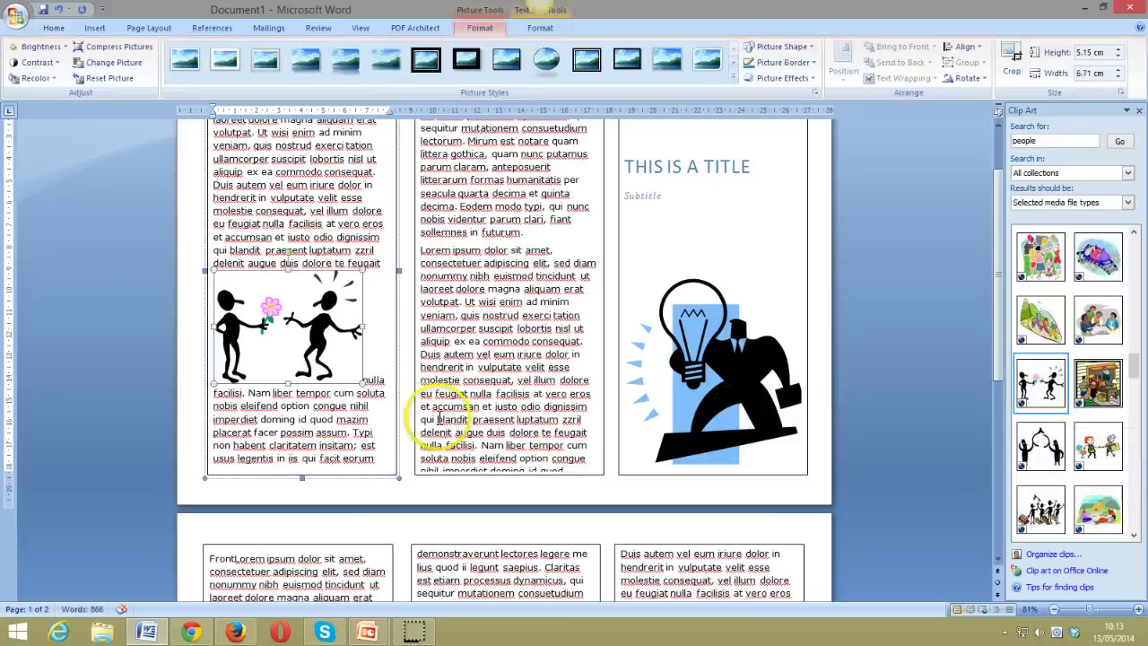
left_click_drag(371, 392, 387, 399)
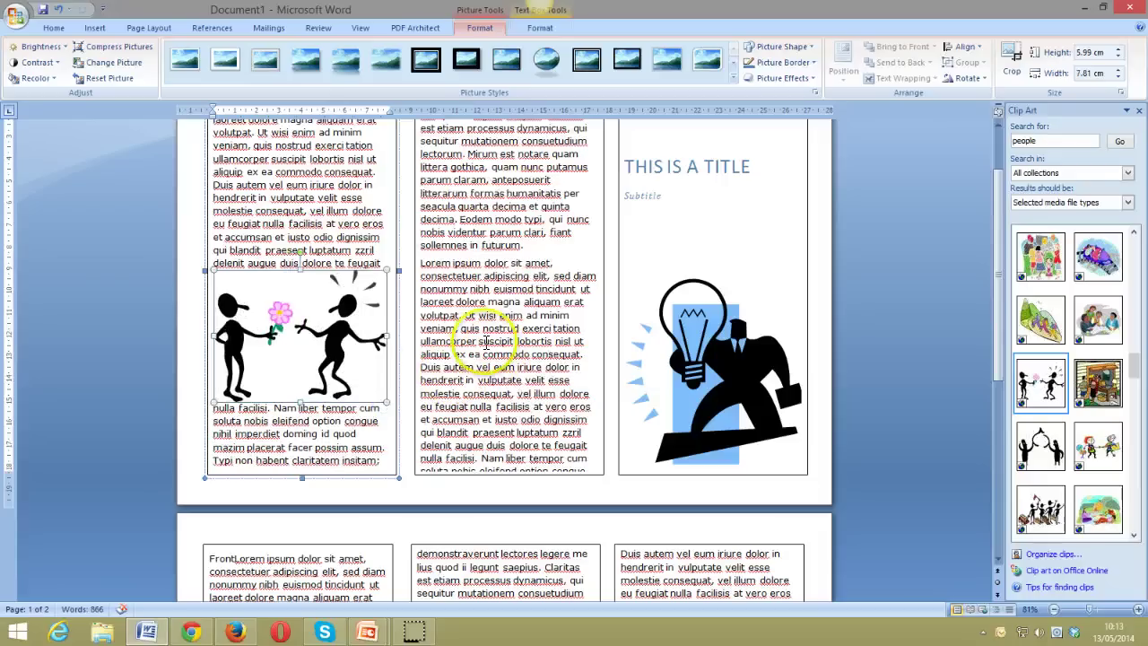
- Delete all the sample text after "sollemnes in futurum." in the first page's middle text box
left_click_drag(421, 265, 567, 380)
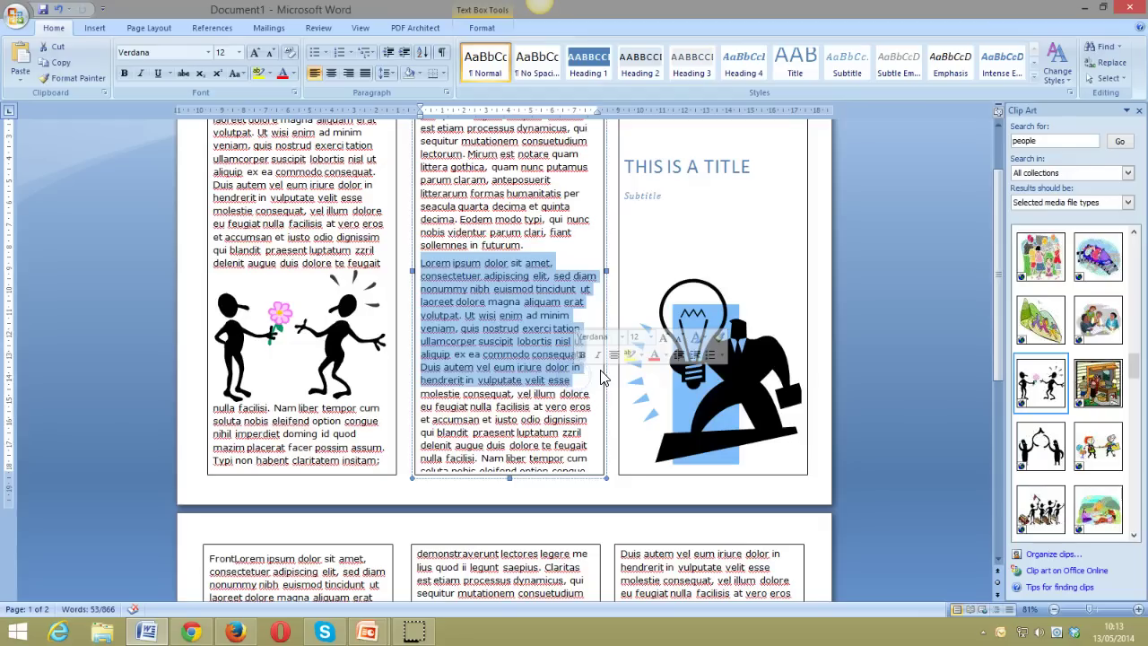
key("Delete")
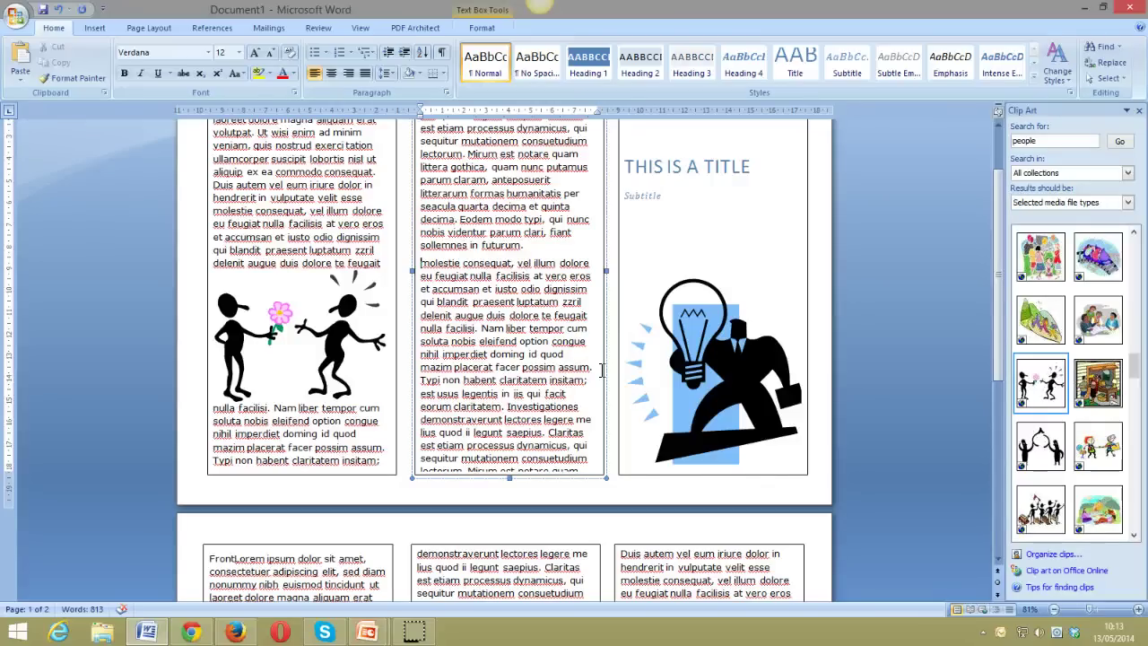
key("ctrl+shift+End")
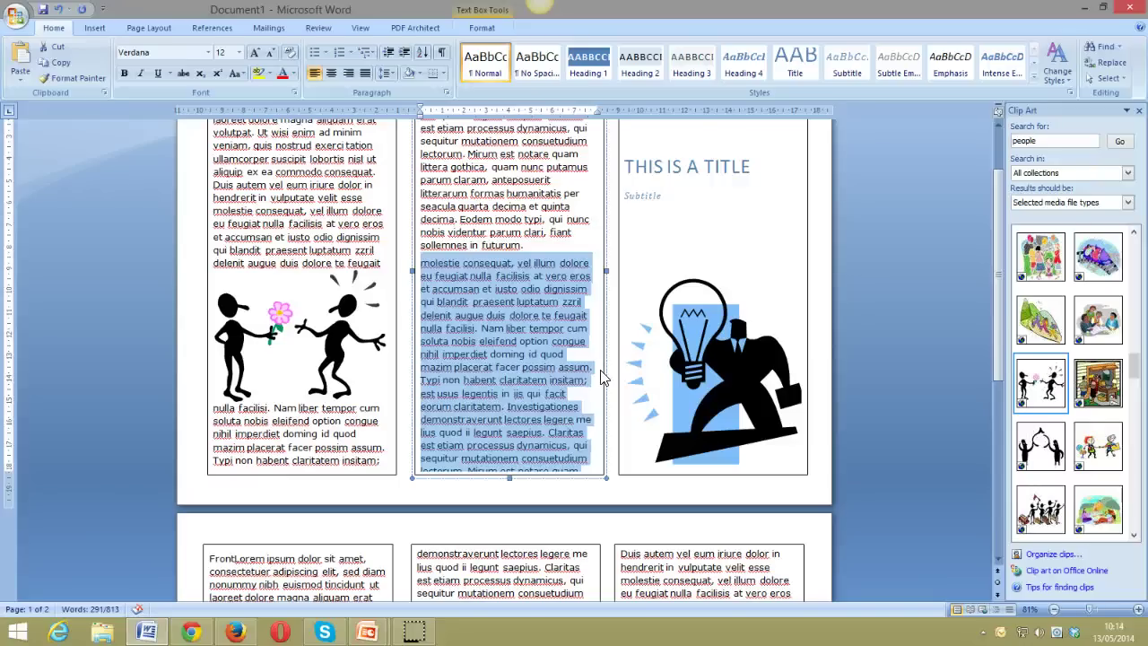
key("Delete")
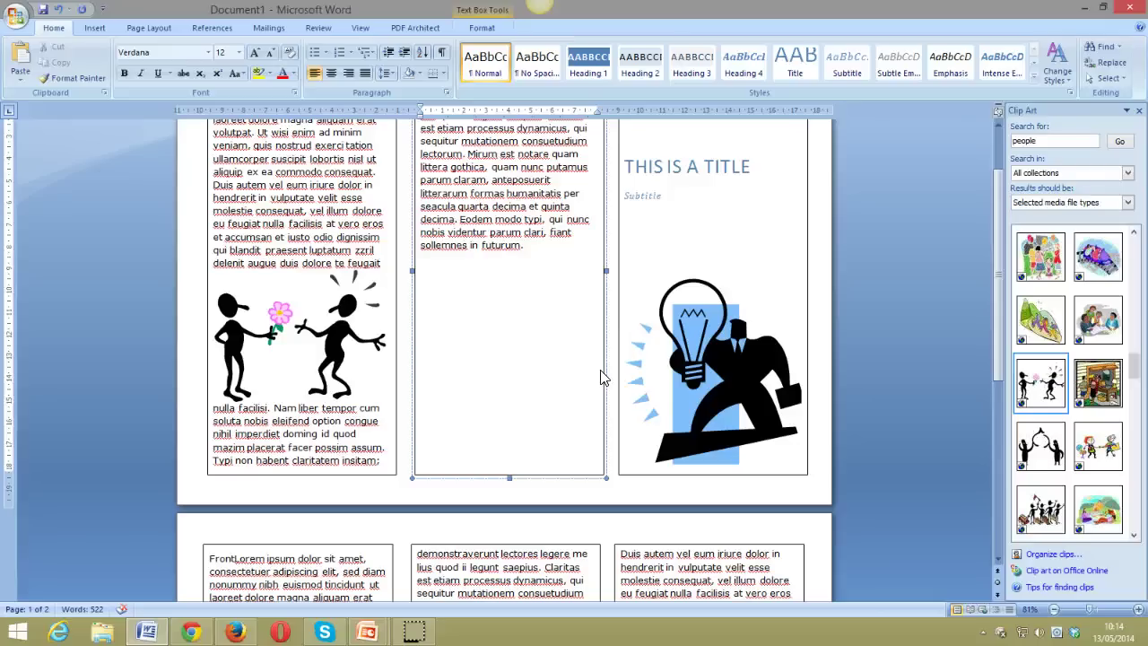
- Insert a table with two columns and three rows below "sollemnes in futurum." and enter "Name" in its first cell
key("Return")
left_click(551, 314)
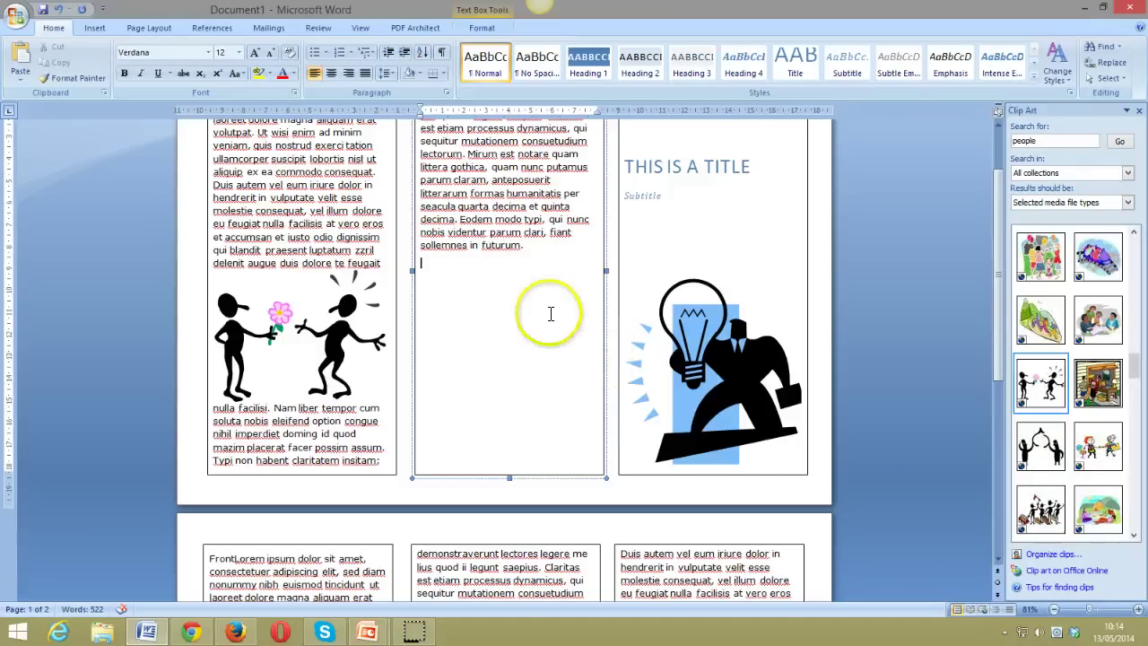
left_click(94, 27)
left_click(118, 60)
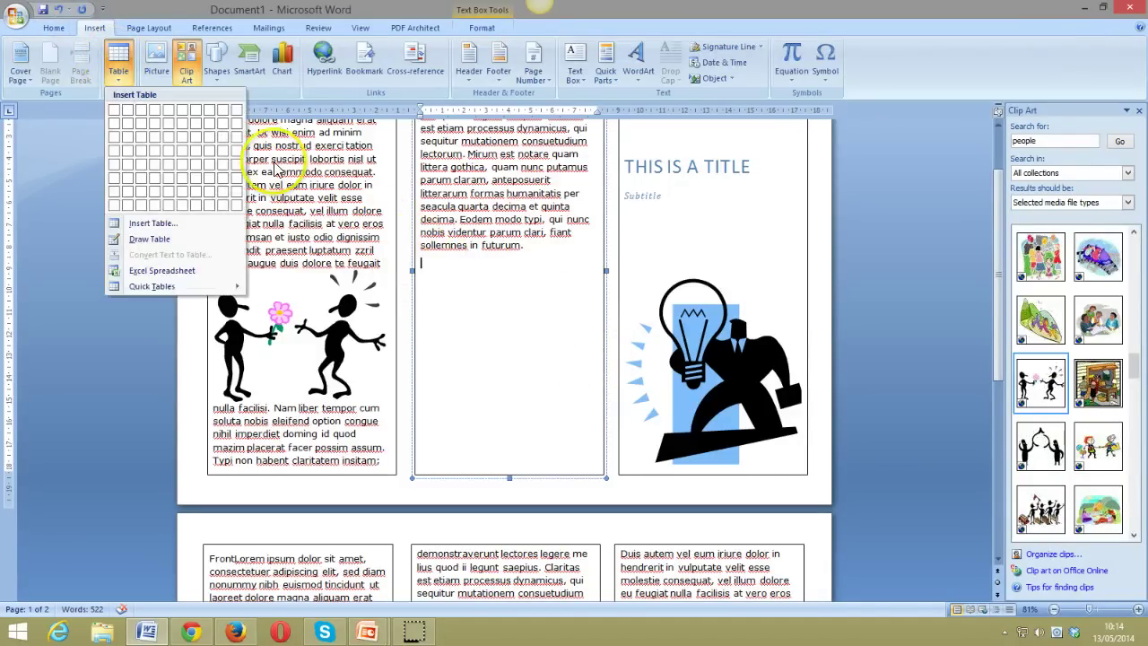
left_click(135, 133)
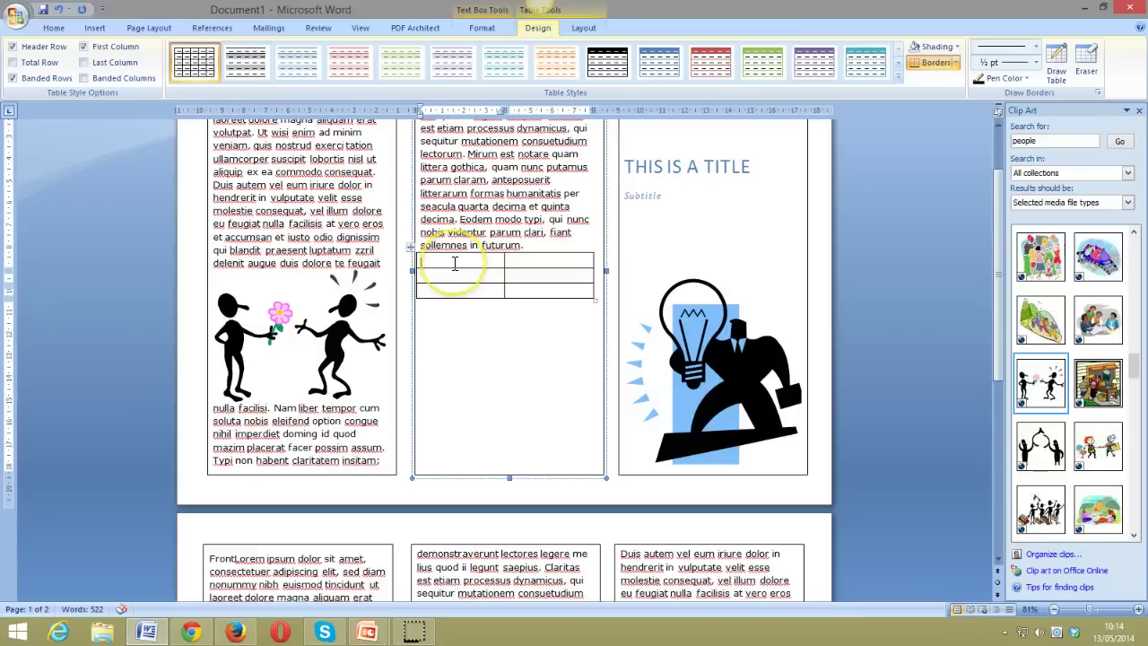
type("Name")
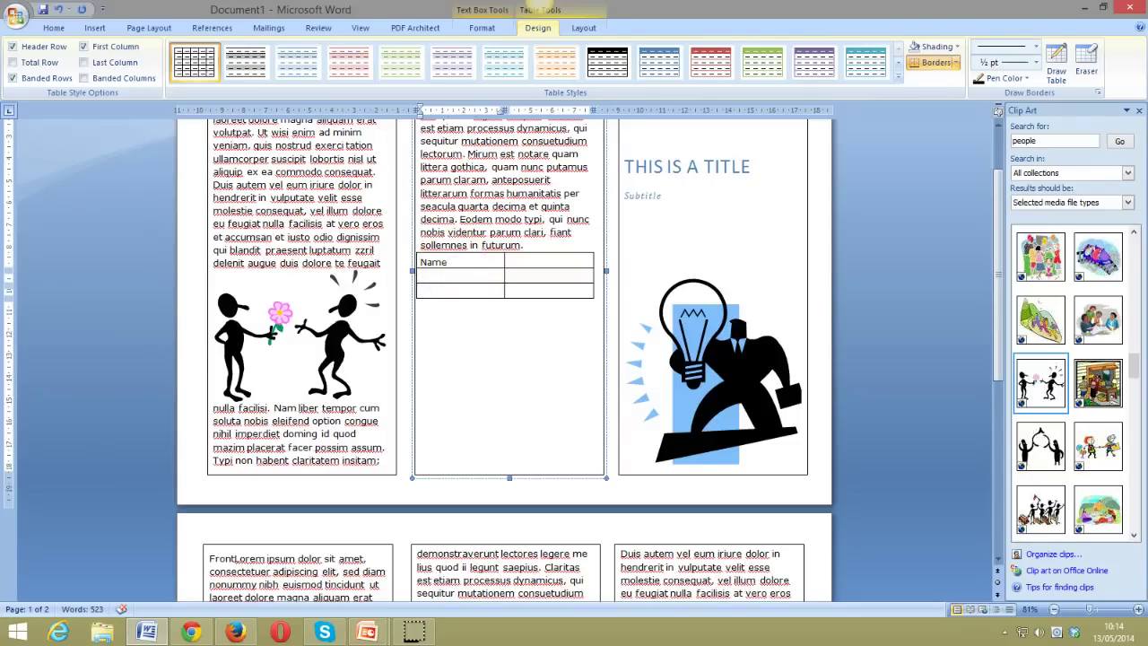